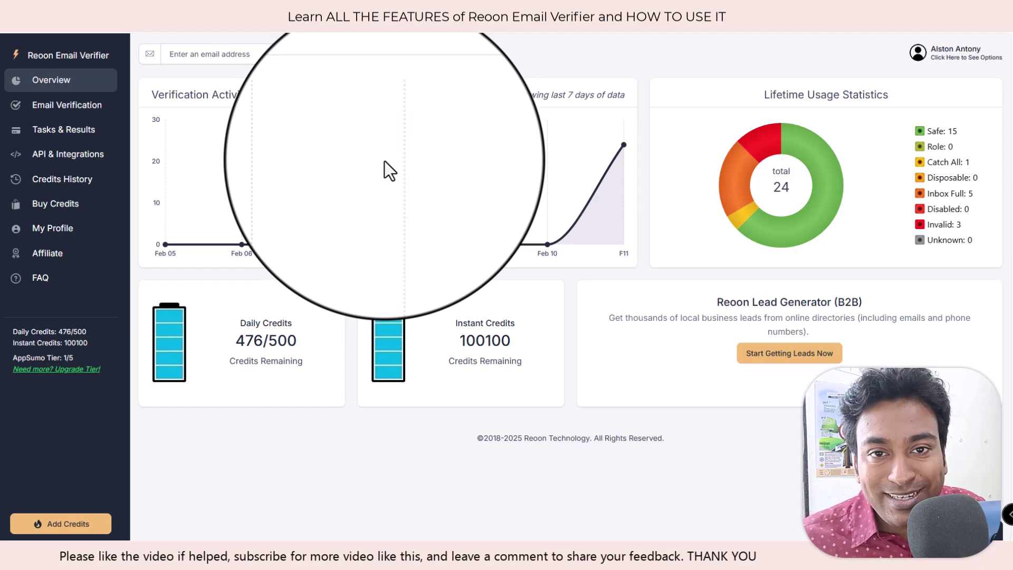
Step: Paste an email address into the single-check field and run the verification
click(216, 55)
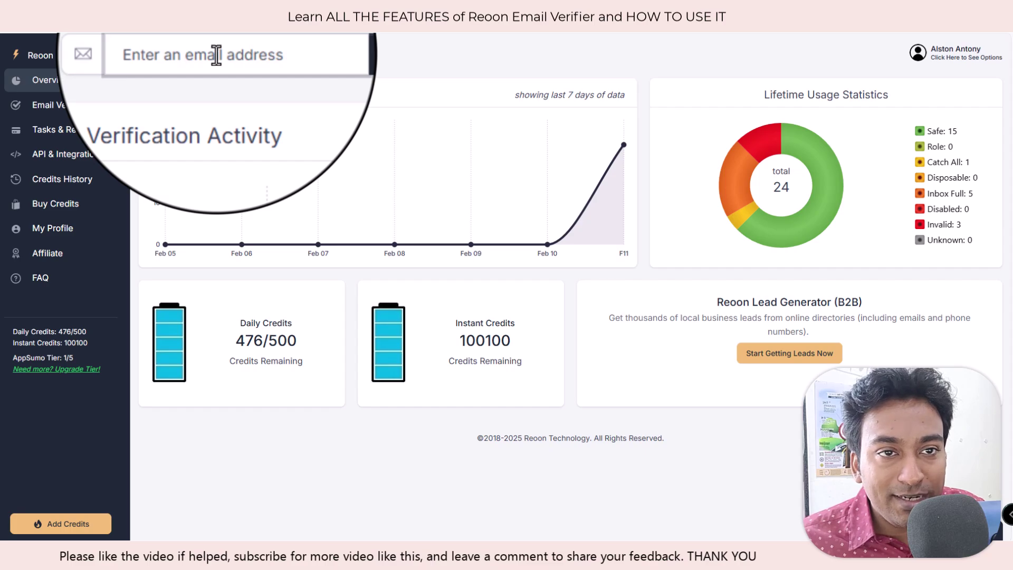
key(ctrl+v)
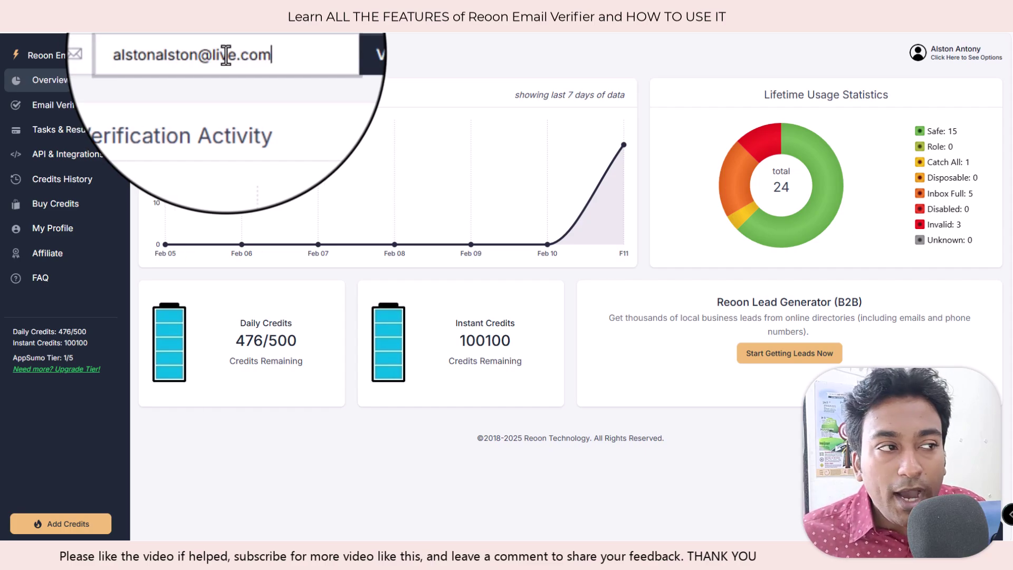
click(311, 55)
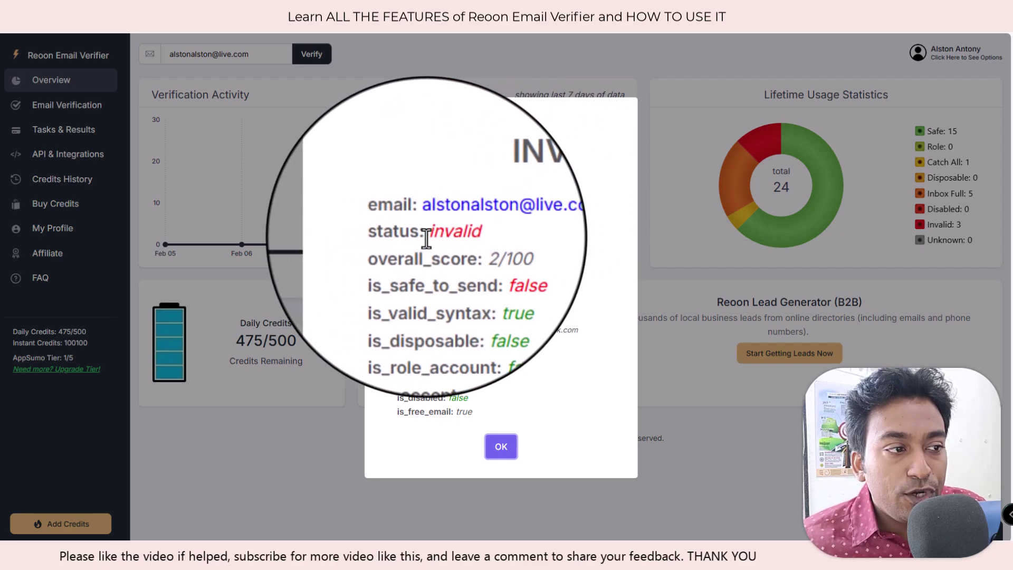
Step: Review the invalid status and 2/100 score in the result, then close it
drag(428, 235, 457, 235)
drag(520, 255, 484, 256)
click(499, 252)
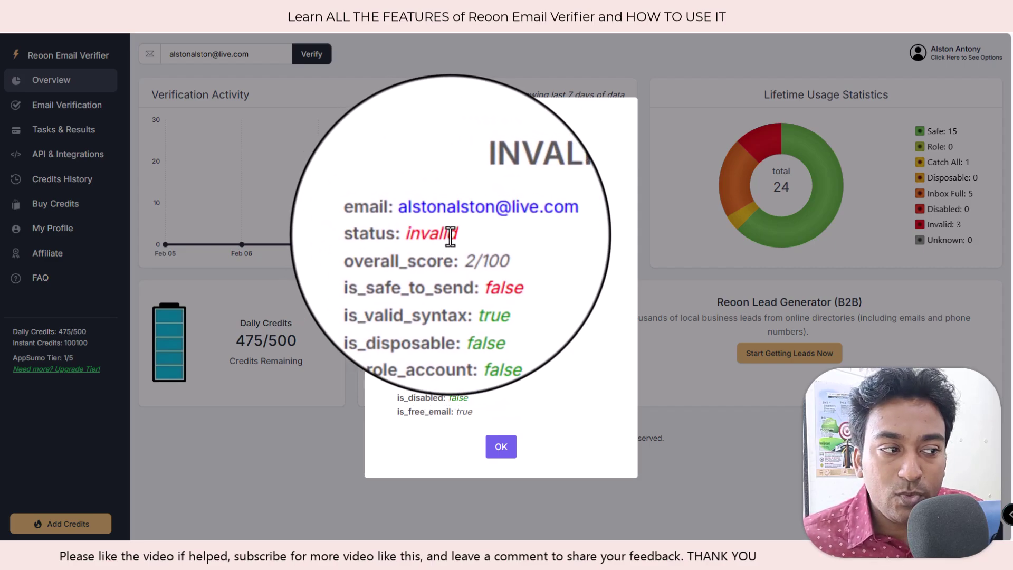
click(500, 447)
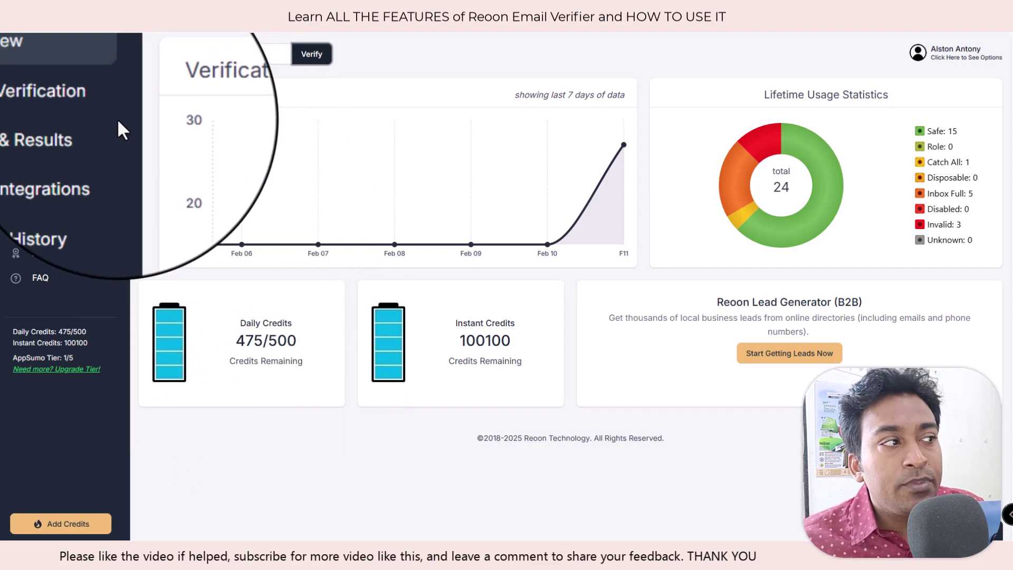
Step: On the bulk Email Verification page, paste the address list and name the task 'video testing emails'
click(68, 114)
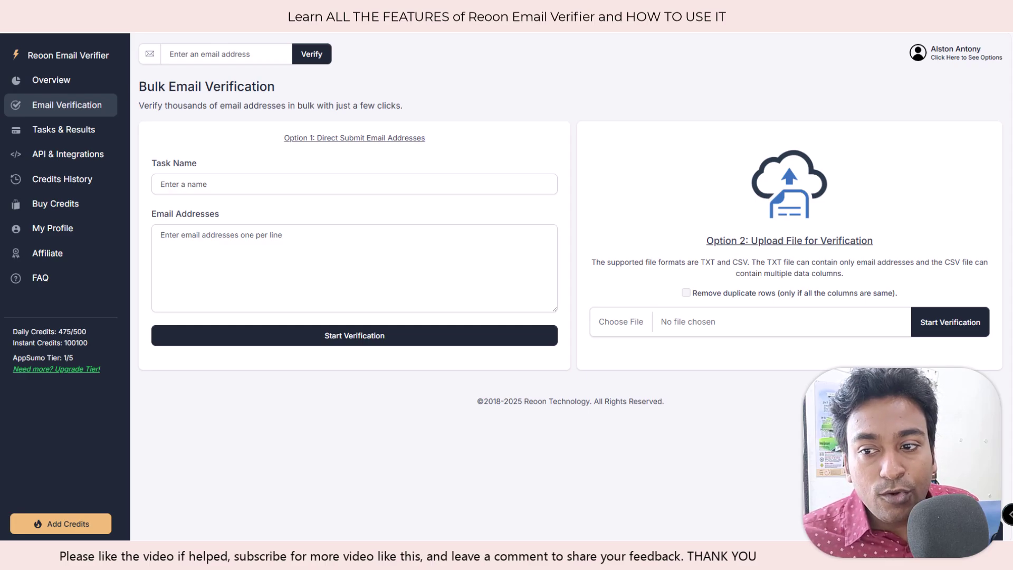
click(291, 240)
key(ctrl+v)
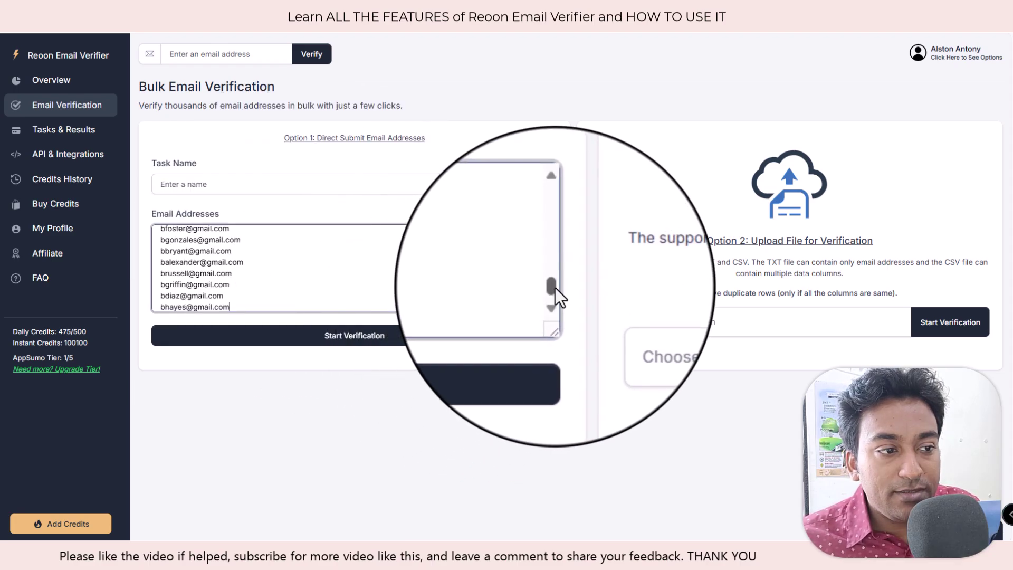
drag(555, 287, 554, 224)
click(465, 188)
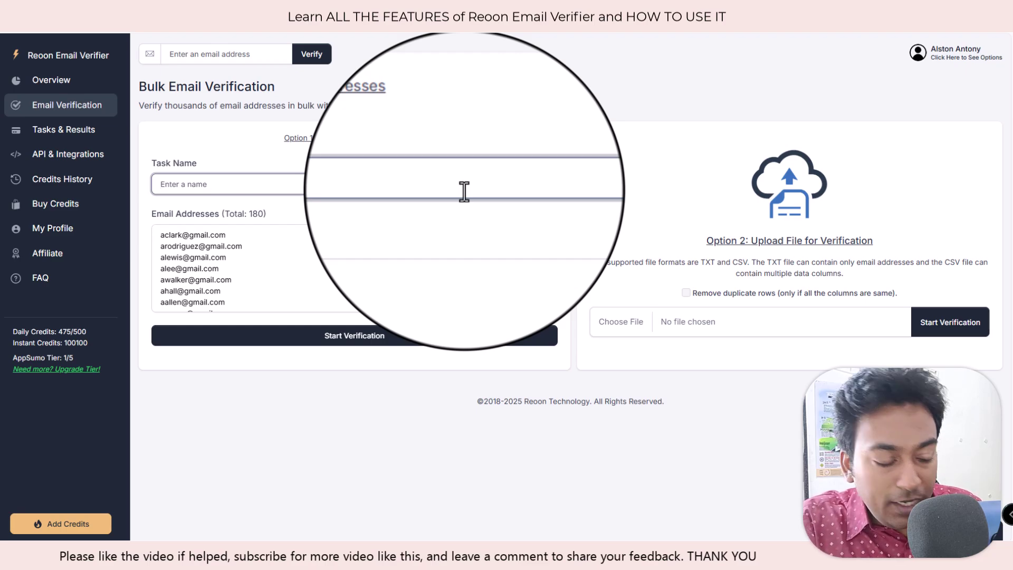
text(video testing emails)
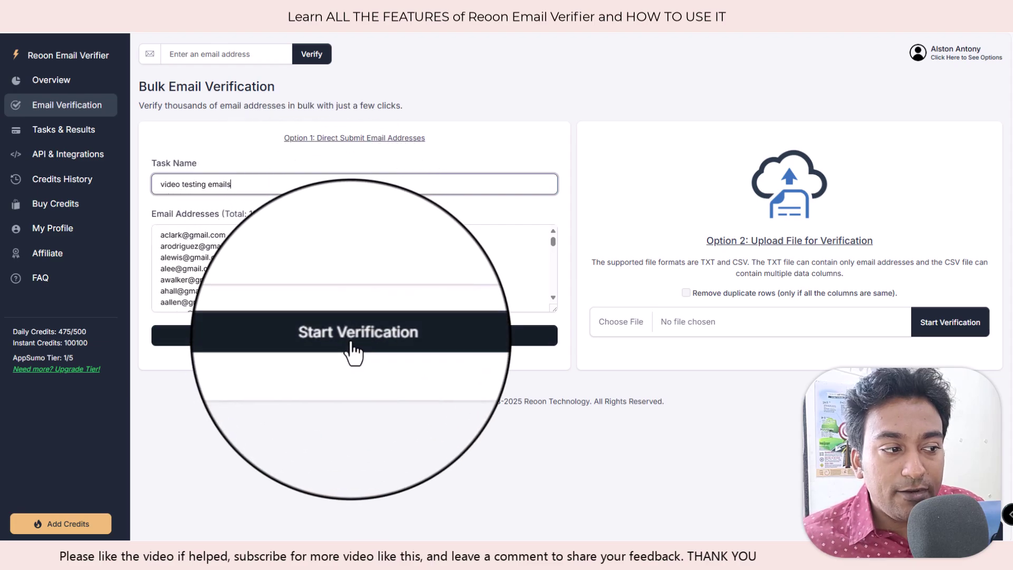
Step: Start verification of the 180 addresses and choose Stay Here after the success message
click(351, 338)
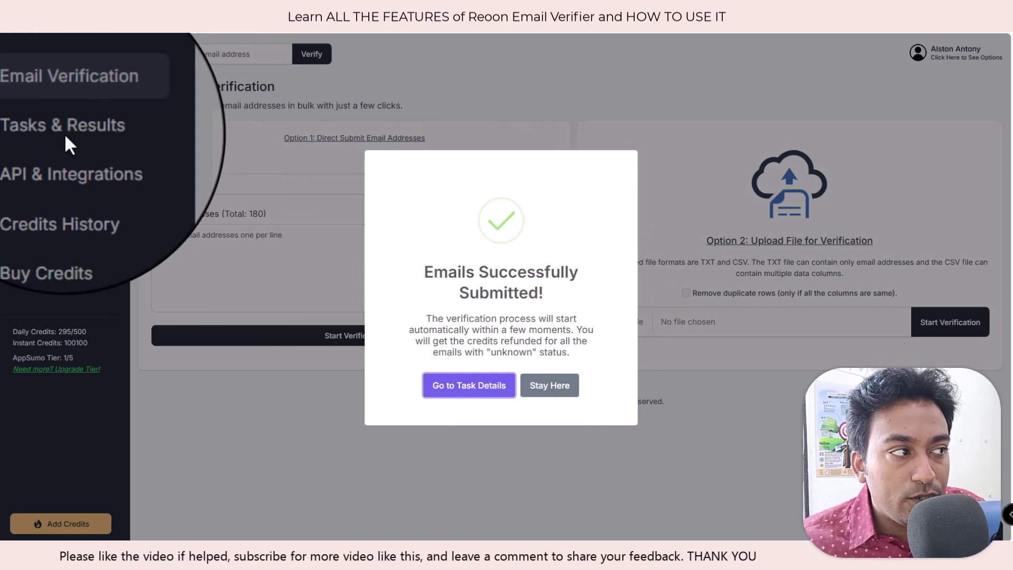
click(547, 386)
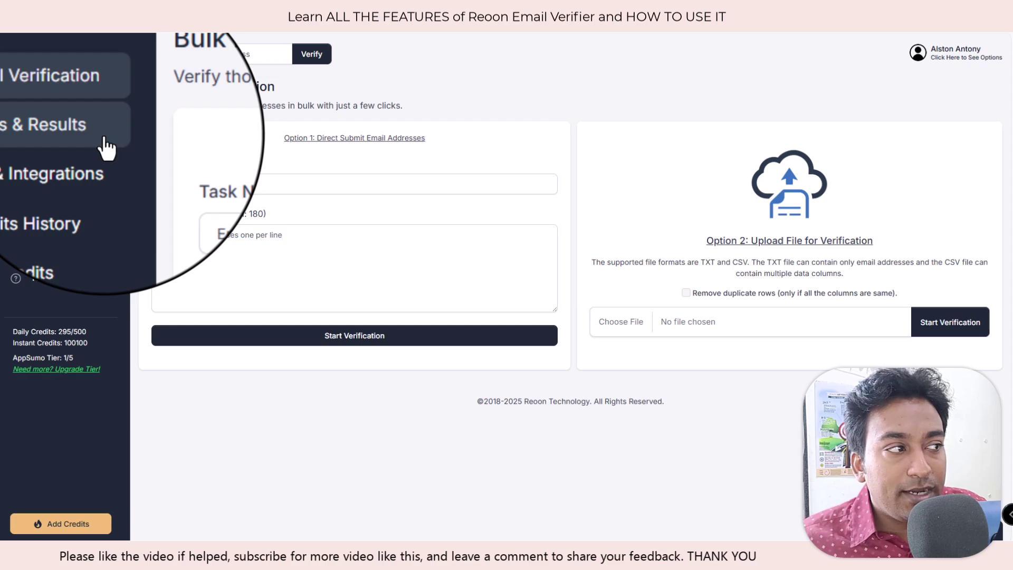
Step: Open the video testing emails task details and select All result types for download
click(104, 136)
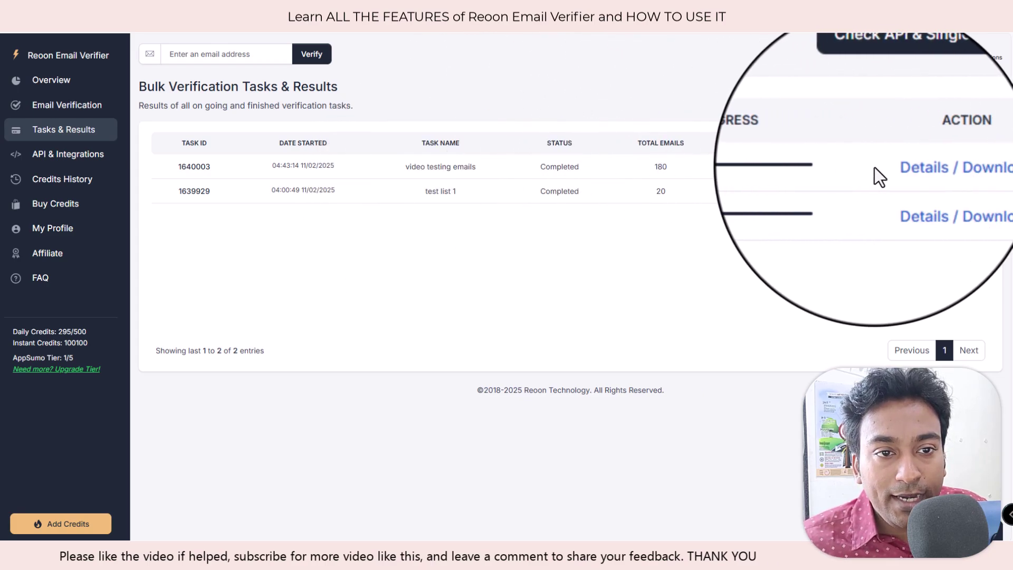
click(897, 174)
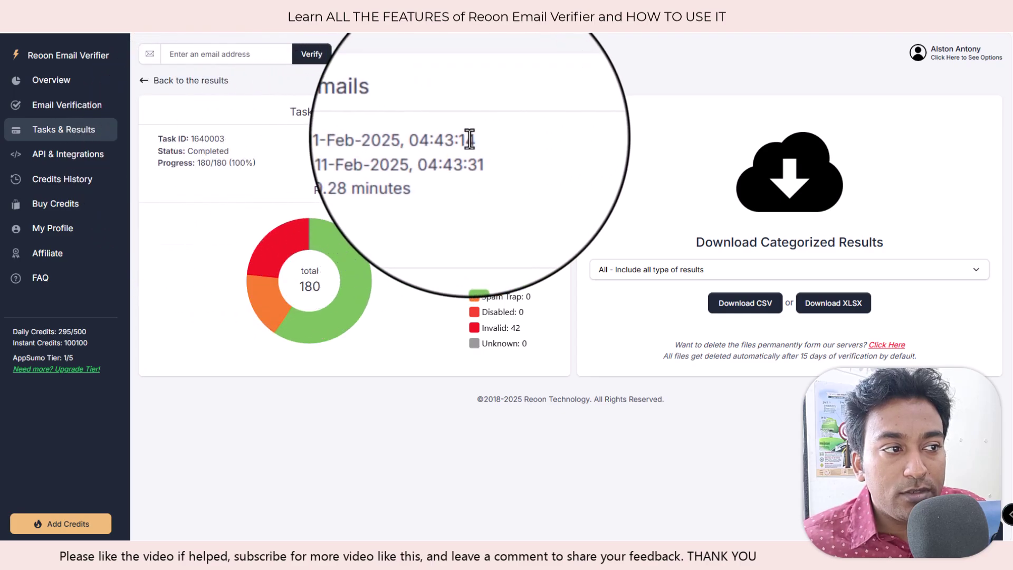
drag(386, 164, 443, 164)
click(443, 163)
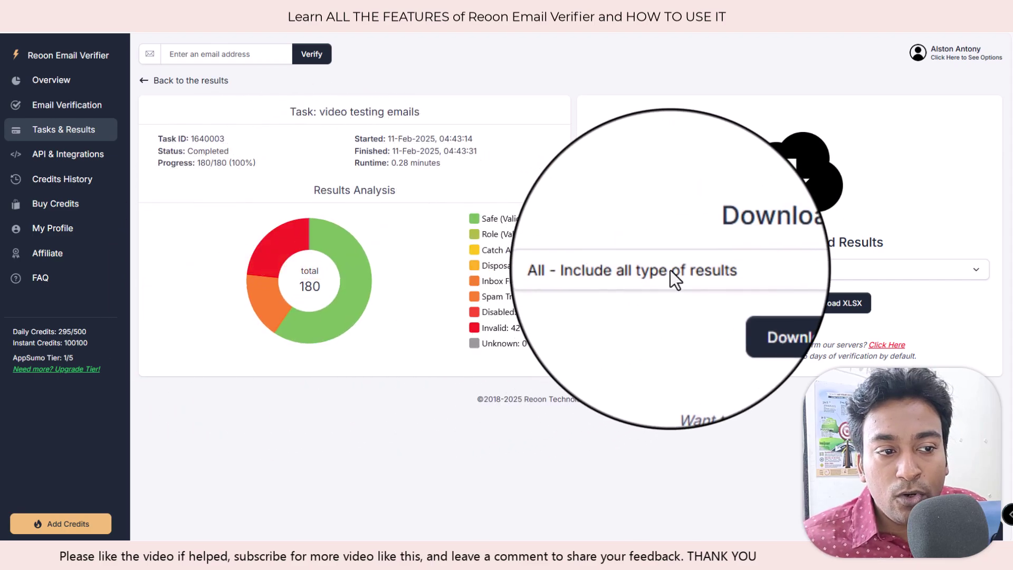
click(670, 270)
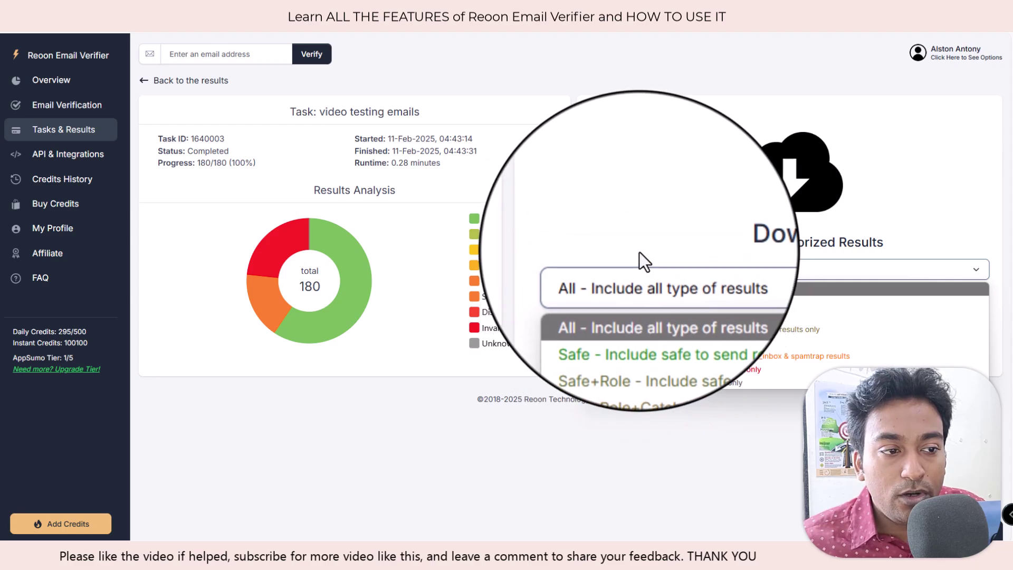
click(639, 295)
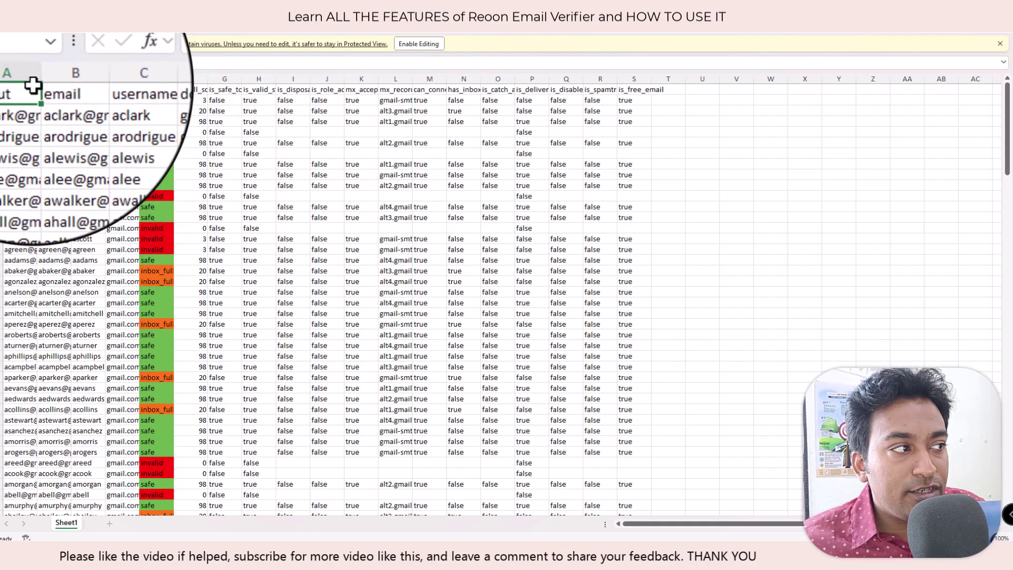
Step: Widen columns A, C and L so full emails, usernames and values are readable
drag(32, 84, 82, 80)
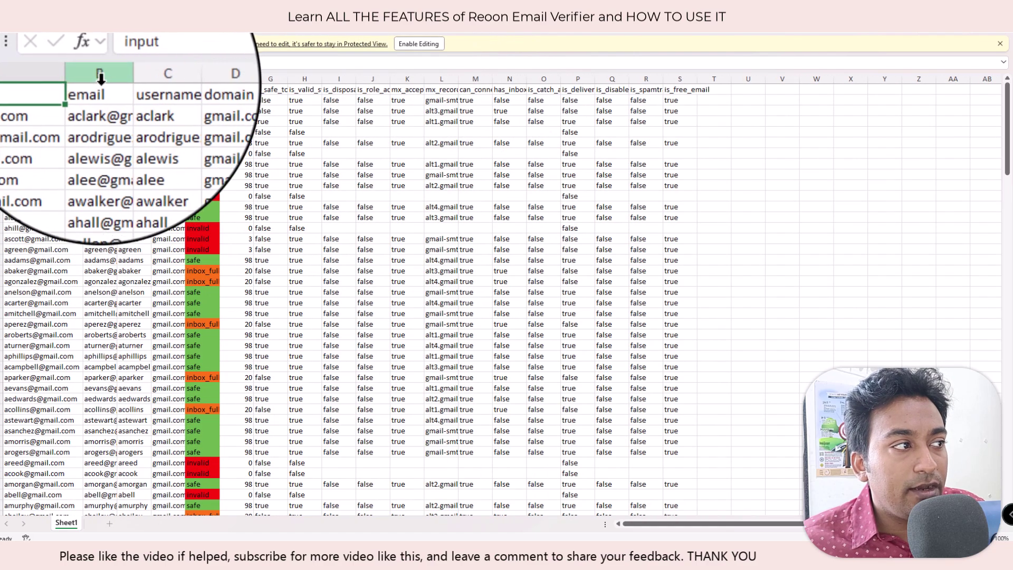
drag(152, 79, 178, 79)
click(227, 113)
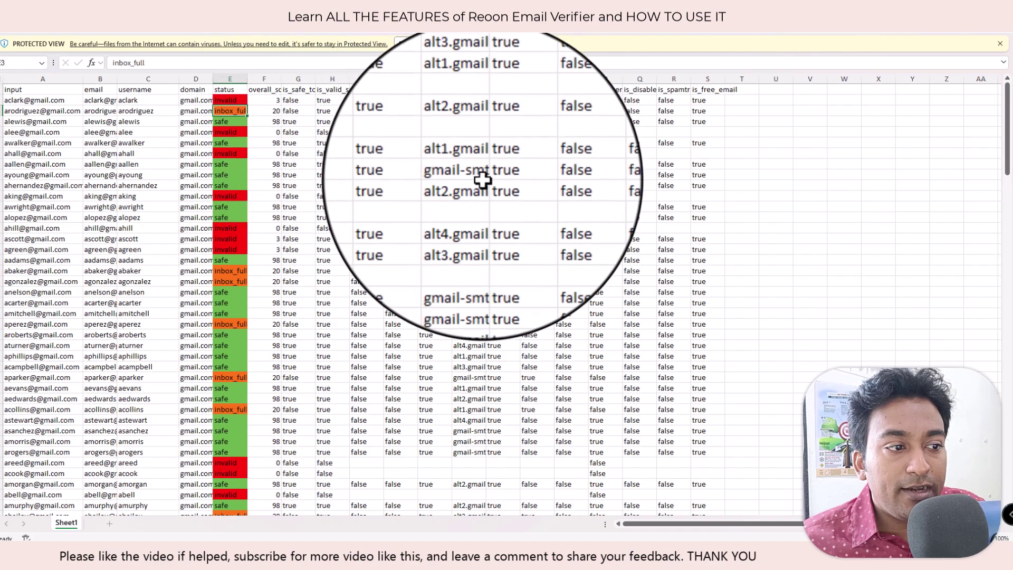
drag(523, 78, 544, 80)
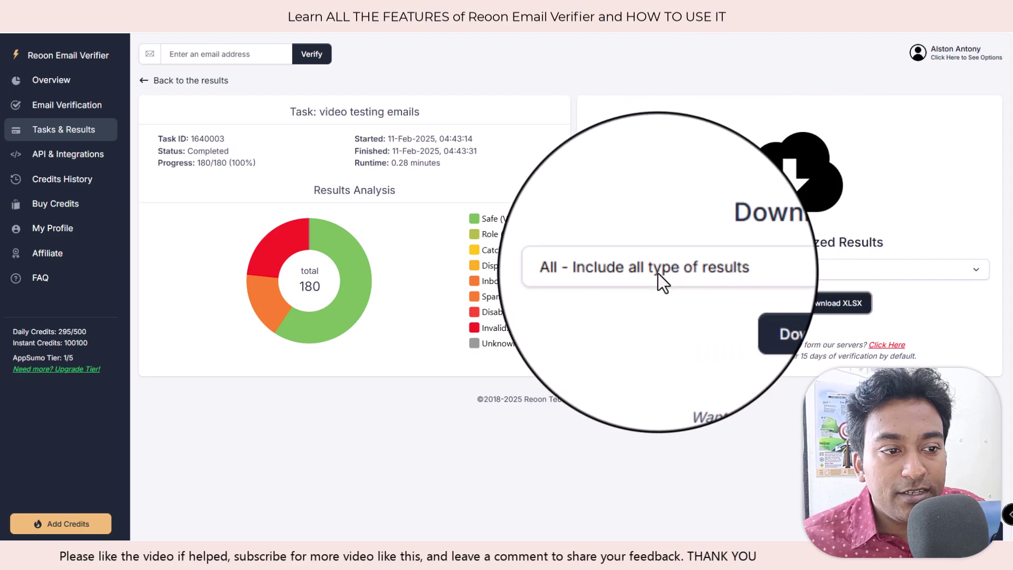
click(657, 273)
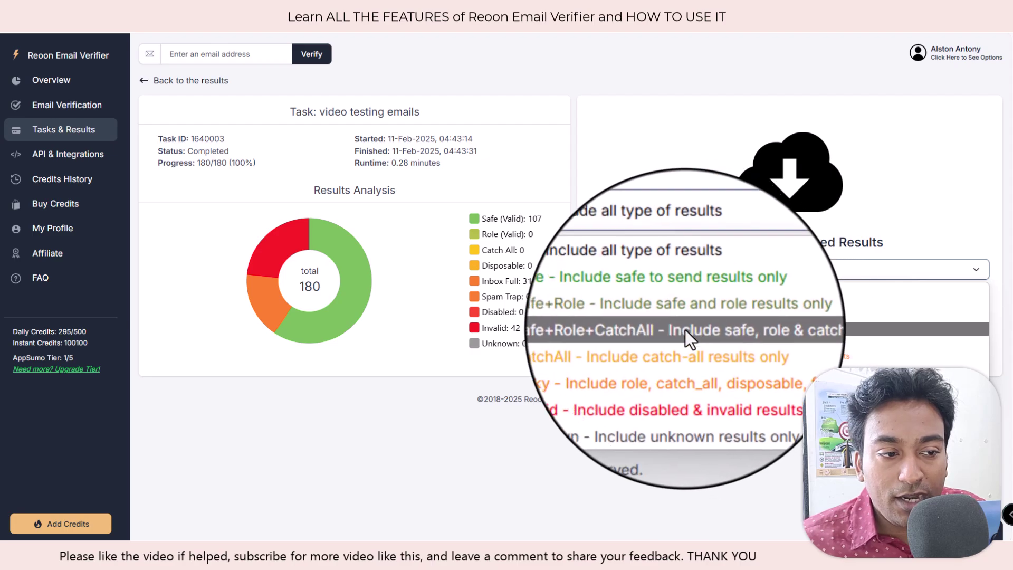
click(686, 289)
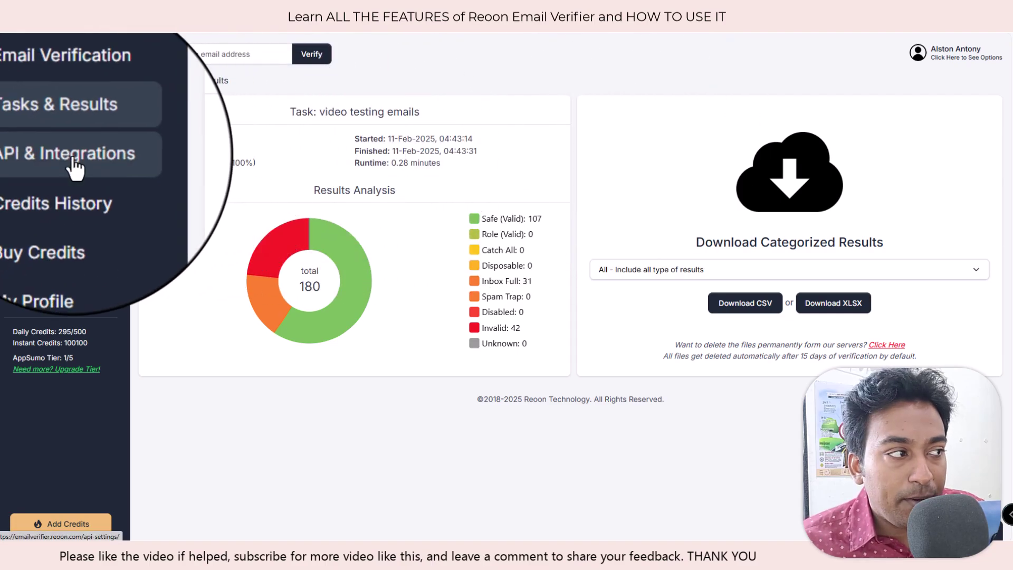
Step: Go to API & Integrations and scroll down to the WordPress Integration section
click(74, 168)
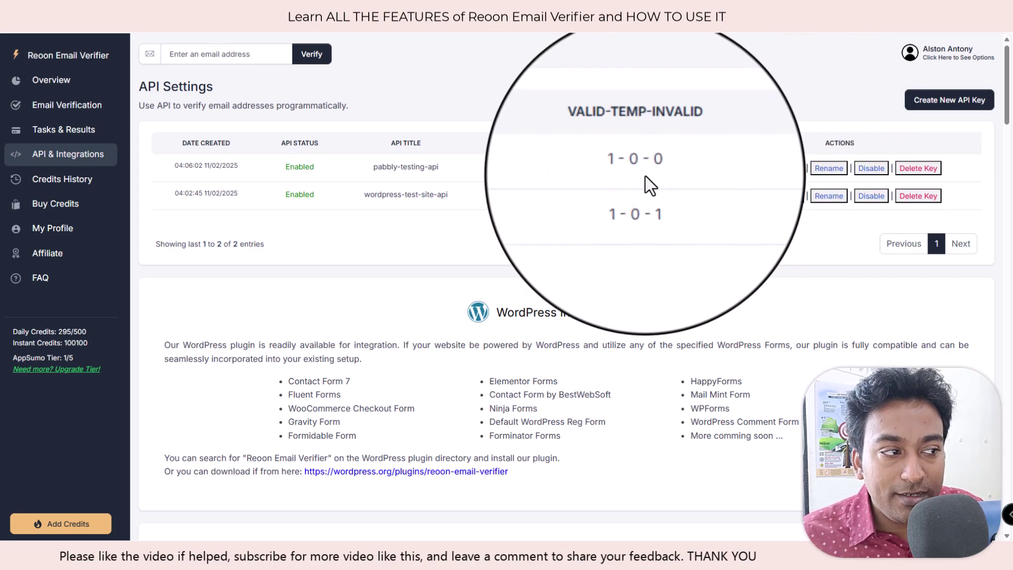
scroll(599, 208, down, 1)
scroll(599, 208, down, 1)
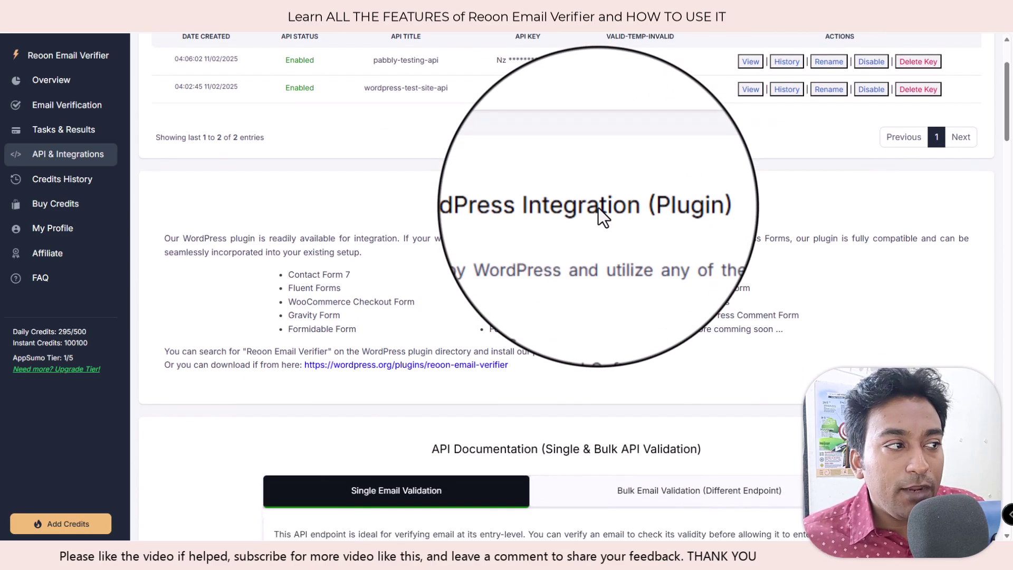
scroll(543, 211, down, 1)
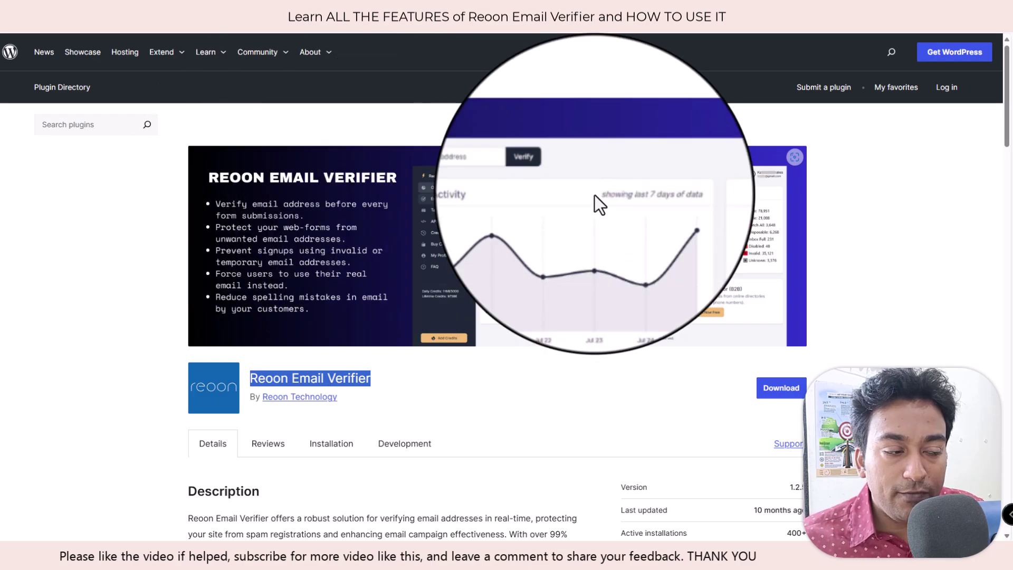
Step: Open the WordPress installed plugins list and dismiss the contact form notice
click(884, 229)
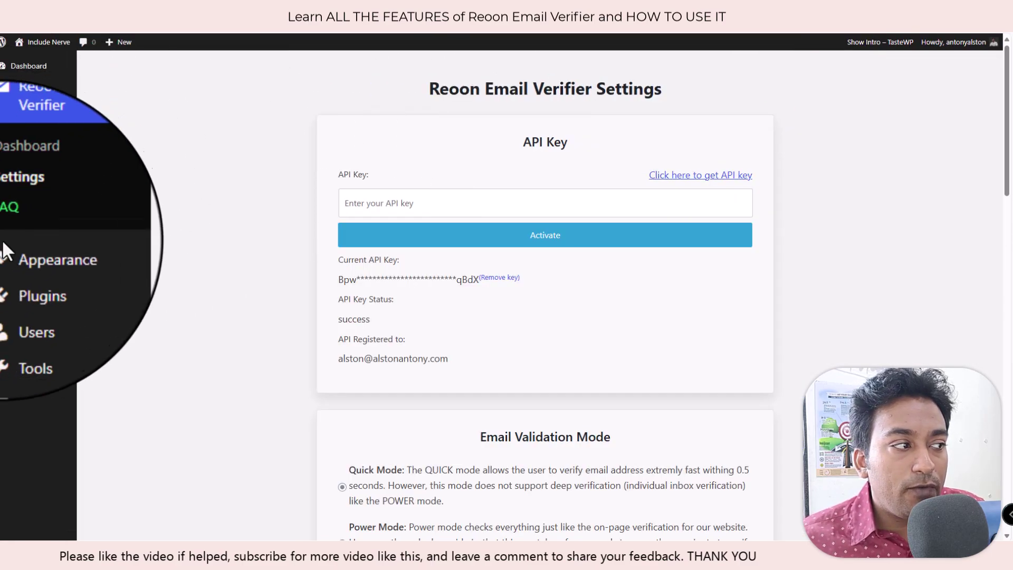
mouse_move(21, 235)
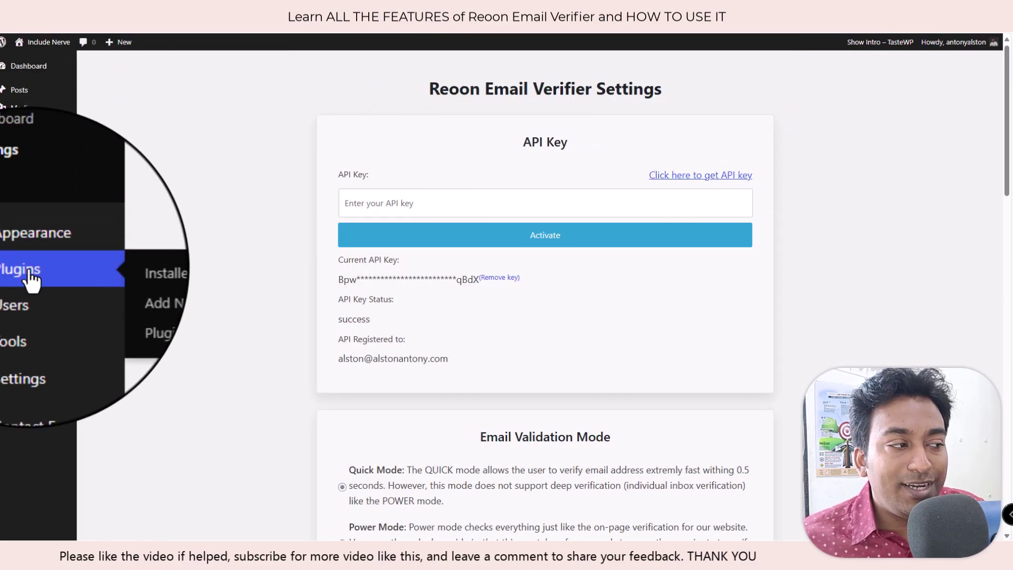
click(24, 215)
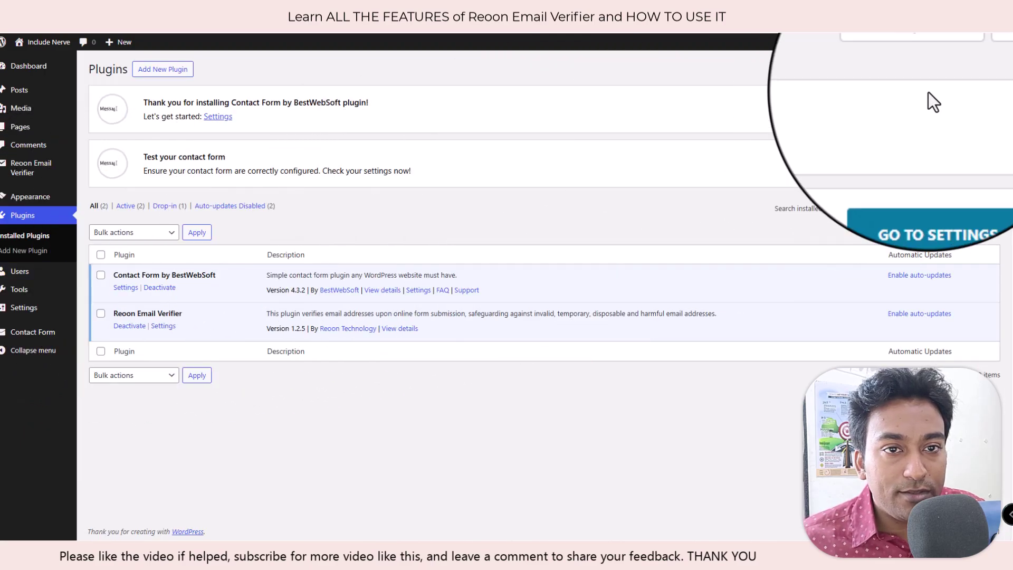
click(987, 98)
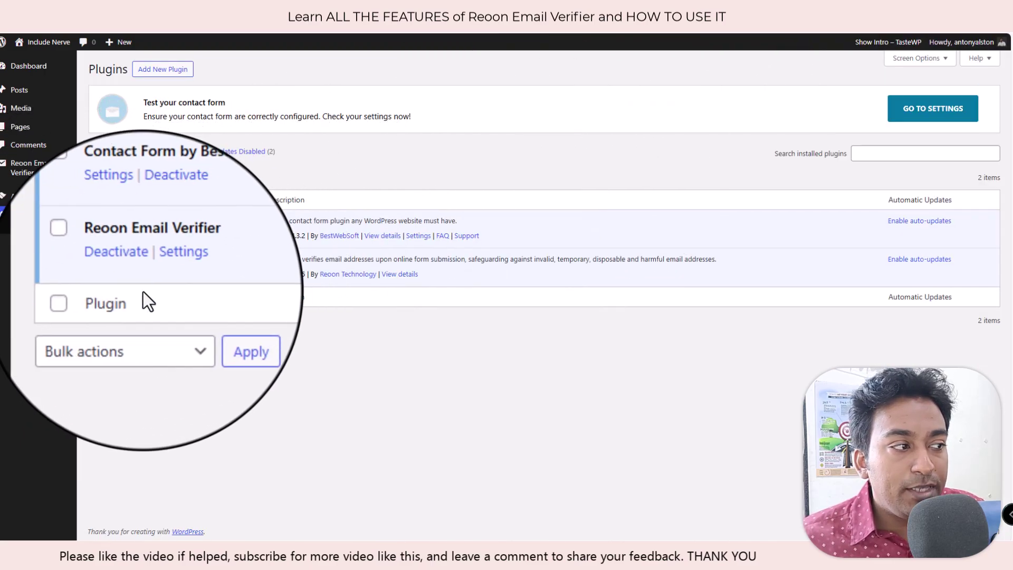
Step: Check the Reoon Email Verifier plugin details, then open its Settings page
drag(113, 258, 199, 256)
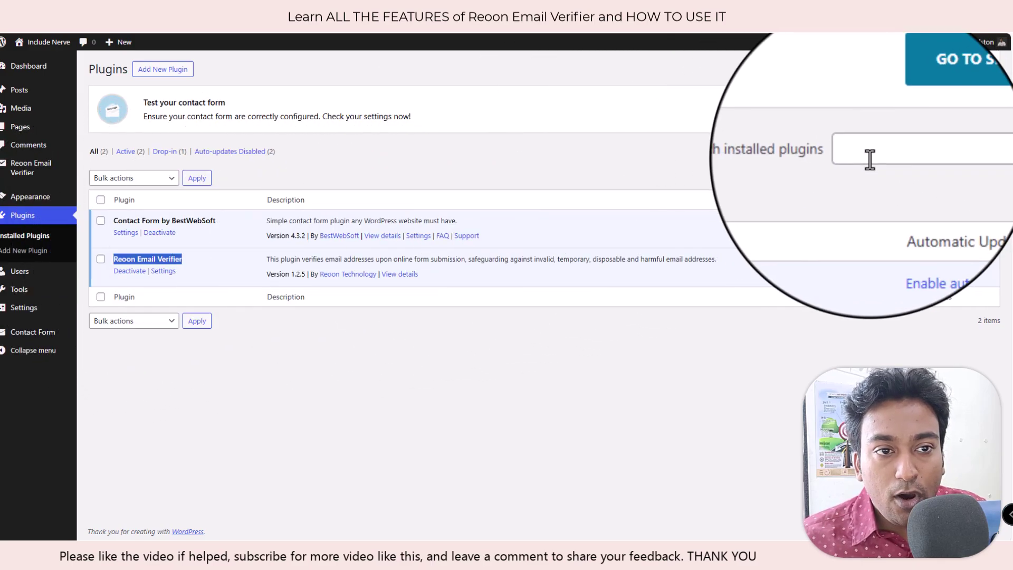
click(399, 274)
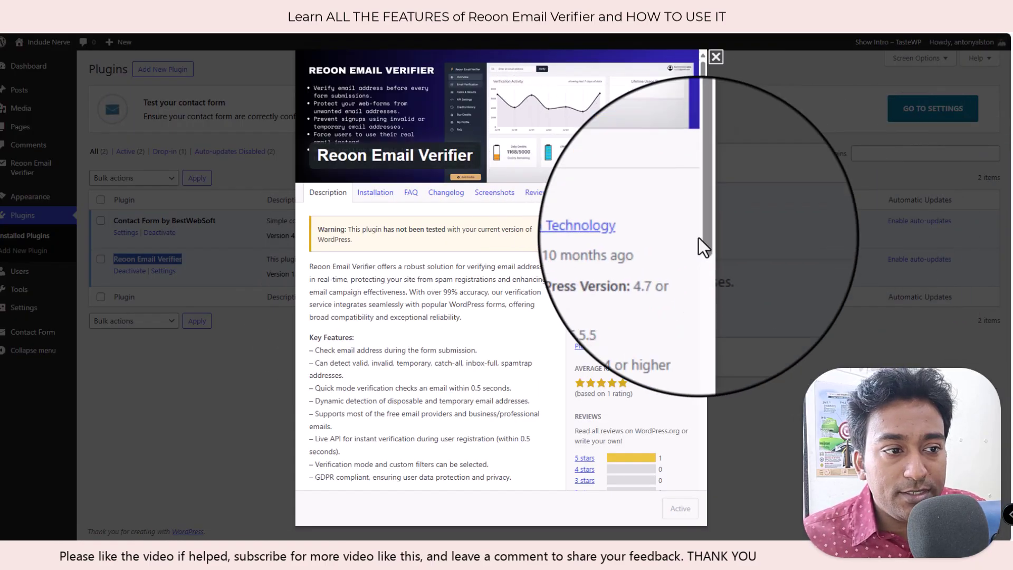
click(730, 374)
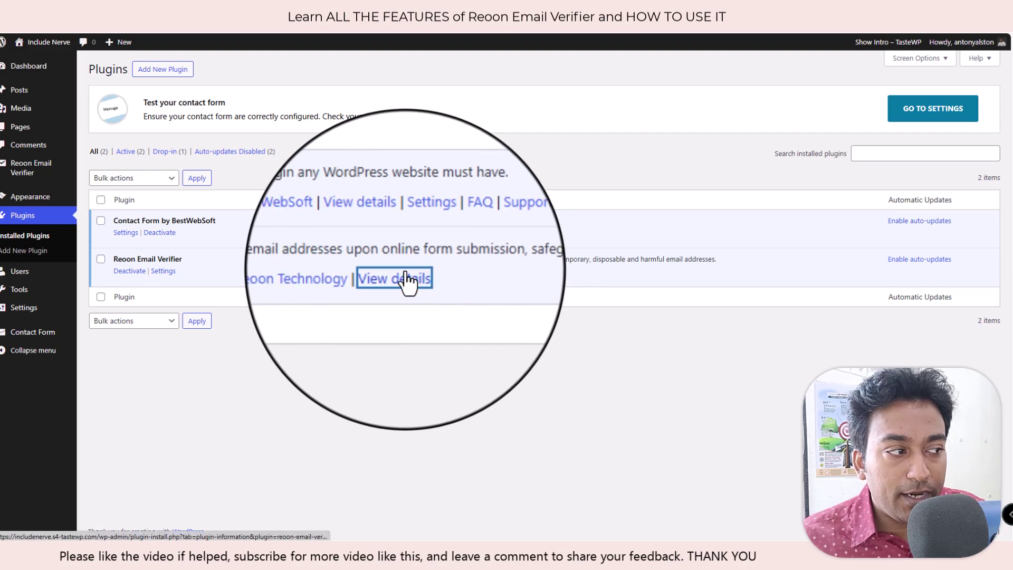
click(195, 270)
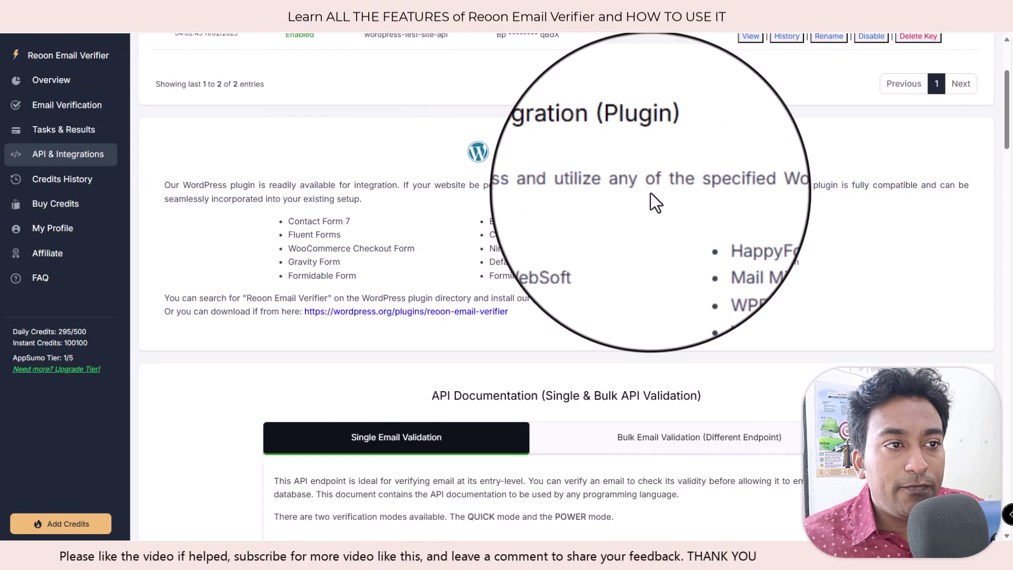
Step: Create a new API key titled 'test', select the generated key, and dismiss the confirmation
scroll(650, 192, up, 3)
click(935, 101)
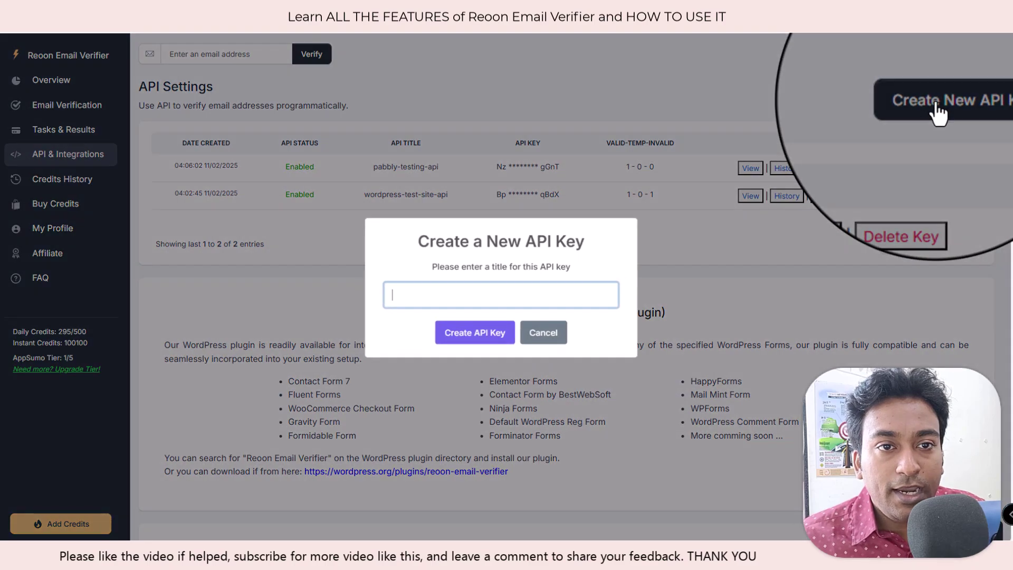
text(test)
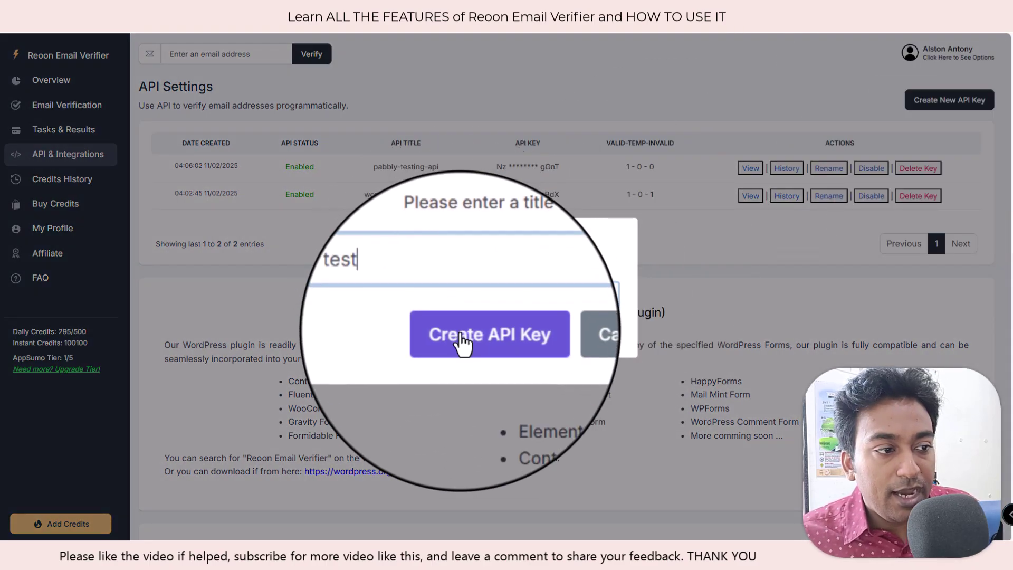
click(463, 343)
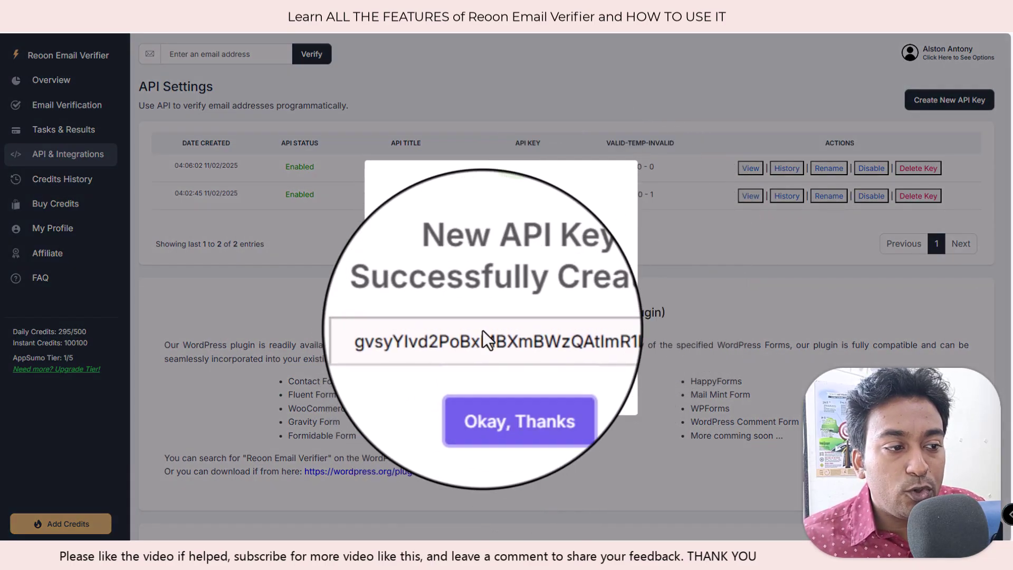
click(482, 330)
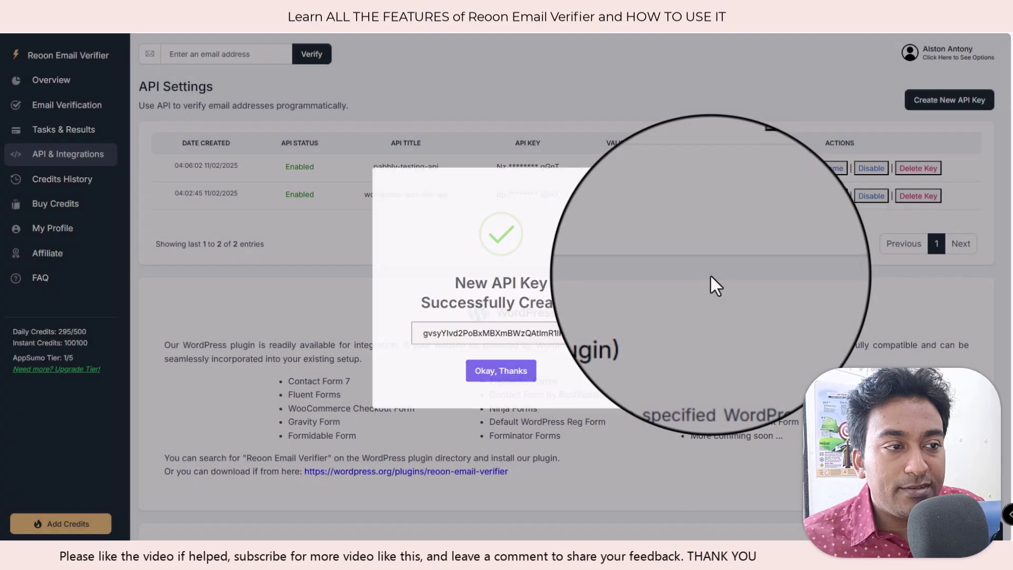
click(711, 276)
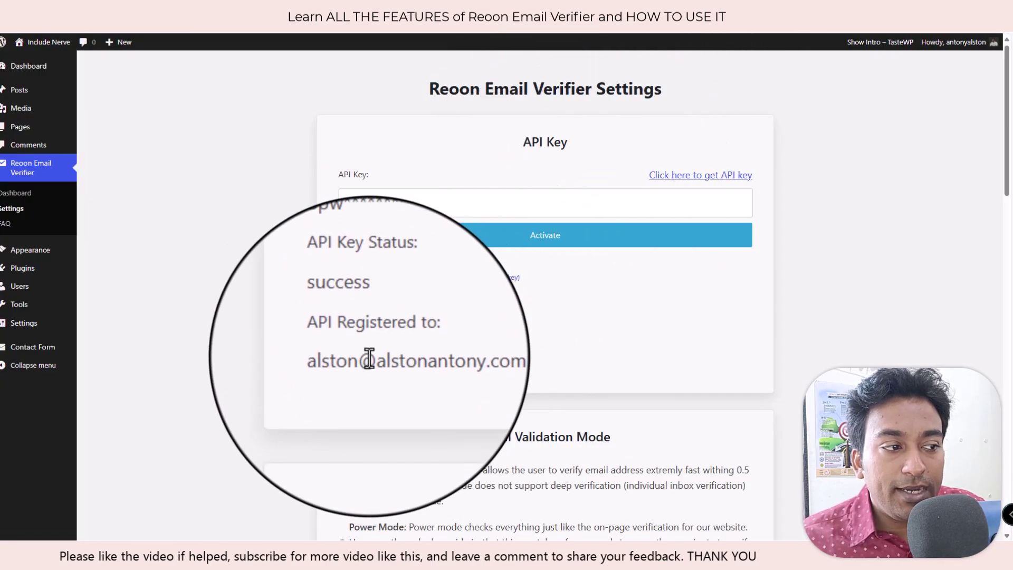
Step: Scroll the plugin settings down to the Email Validation Mode options
scroll(552, 331, down, 5)
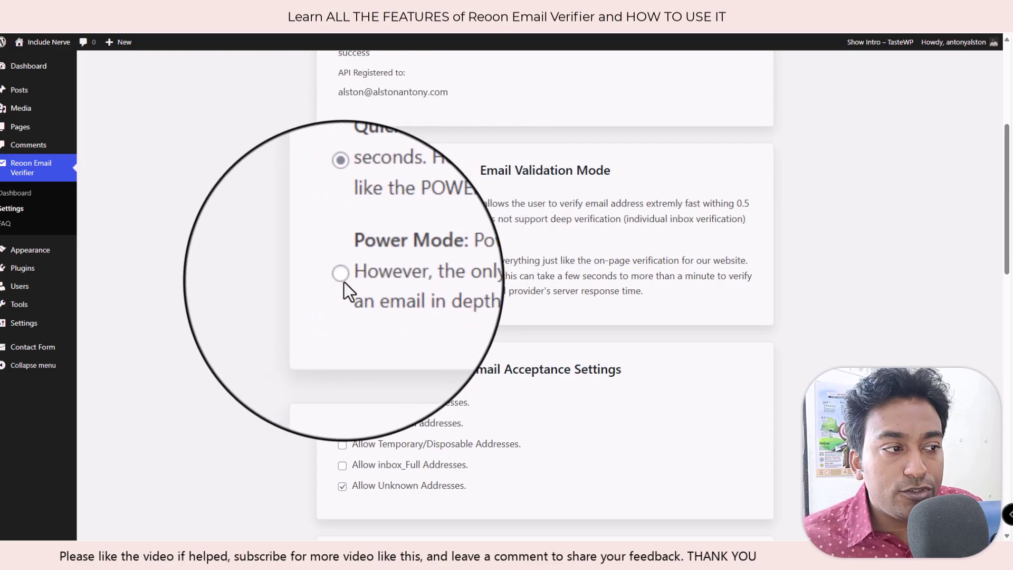
scroll(458, 277, down, 2)
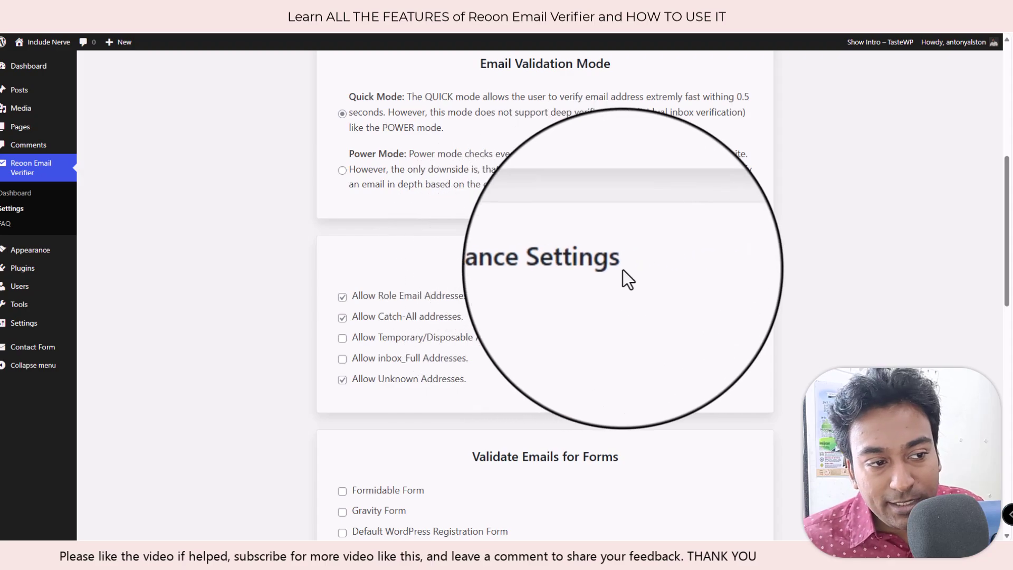
scroll(622, 270, down, 1)
scroll(623, 271, down, 2)
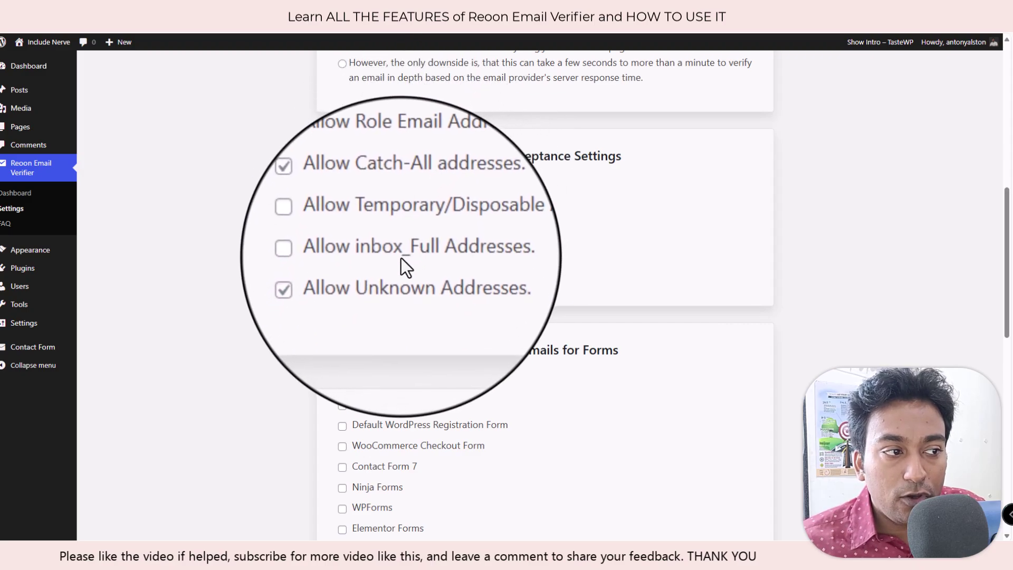
scroll(550, 298, down, 4)
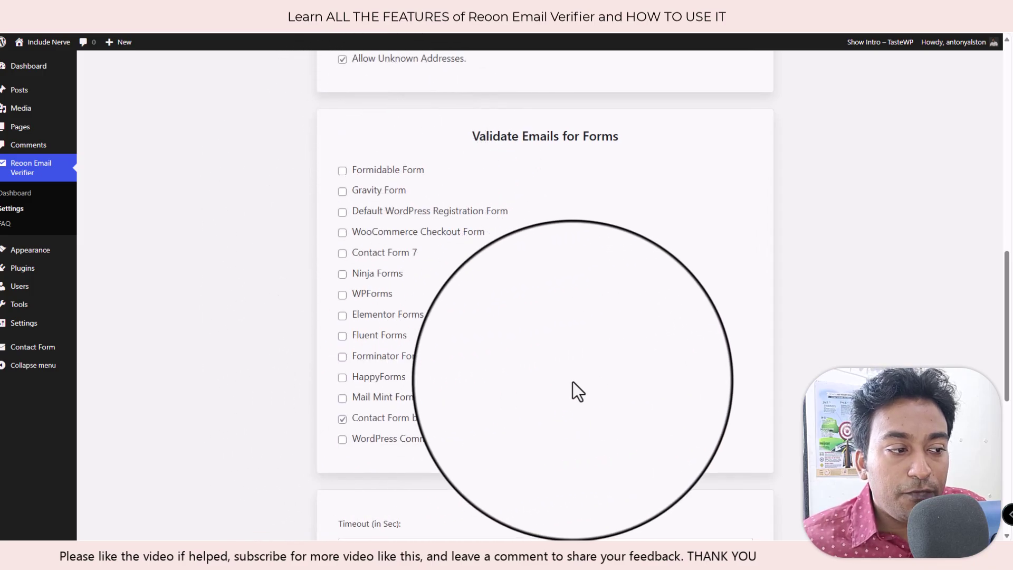
scroll(572, 382, down, 3)
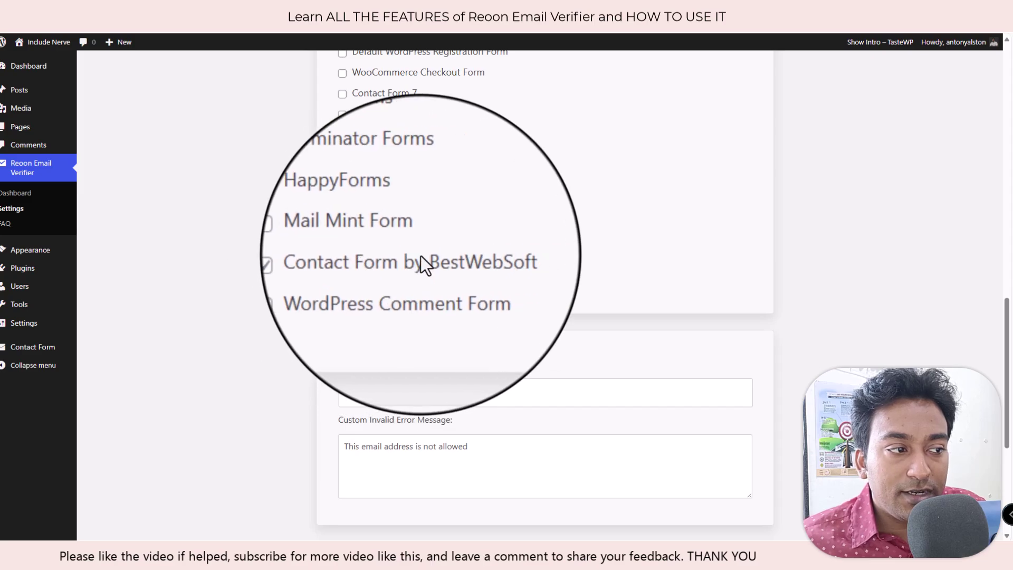
scroll(420, 255, down, 3)
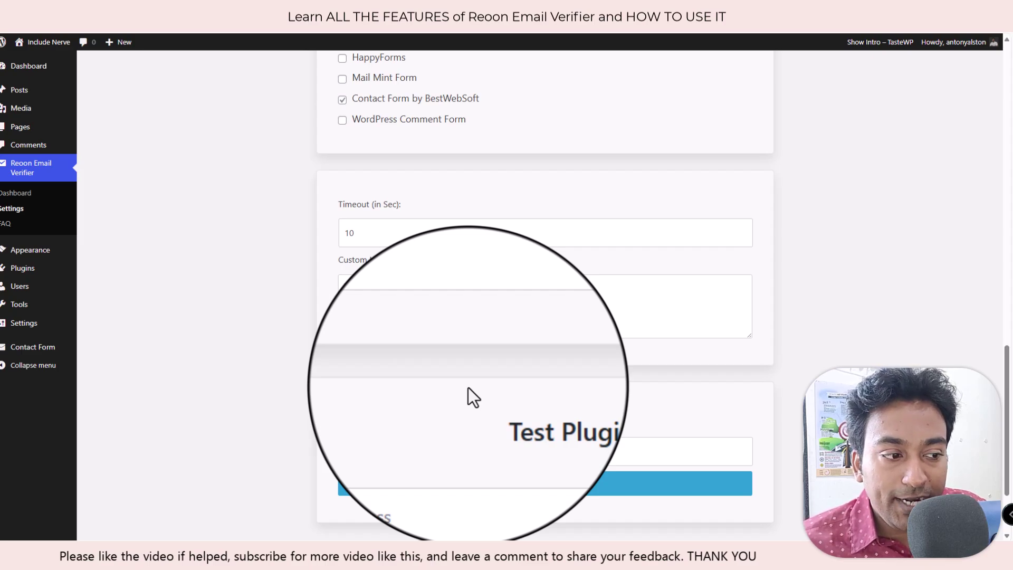
scroll(467, 391, down, 1)
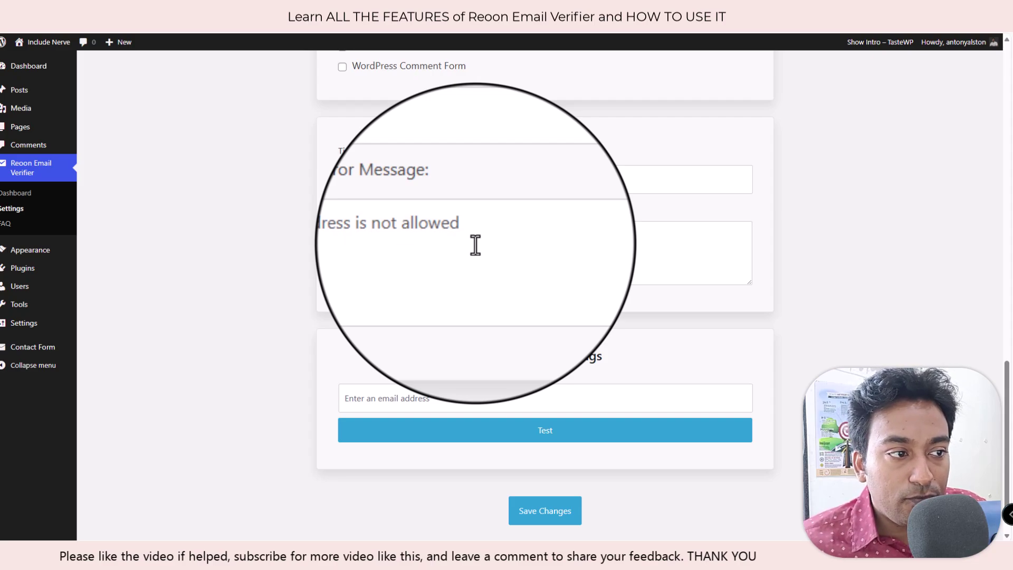
scroll(475, 263, down, 1)
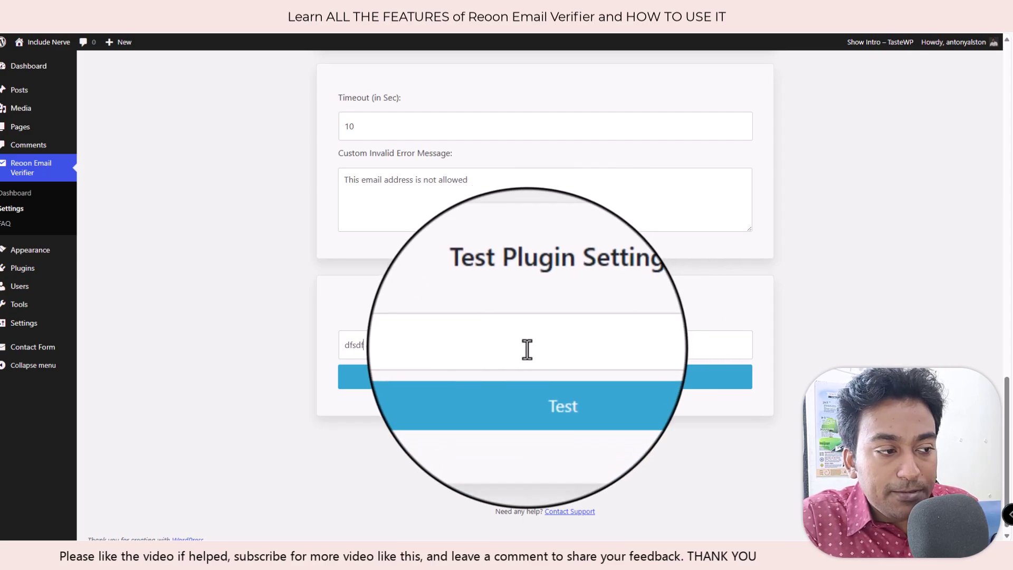
Step: Test the entered address, then the address edited with 'dfgdfg', closing both valid results
click(543, 376)
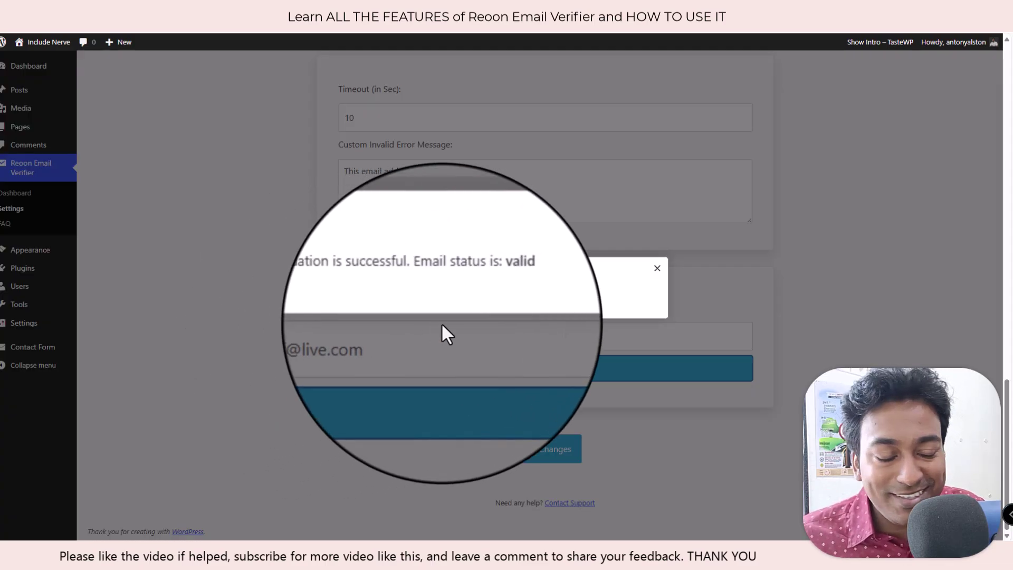
click(655, 270)
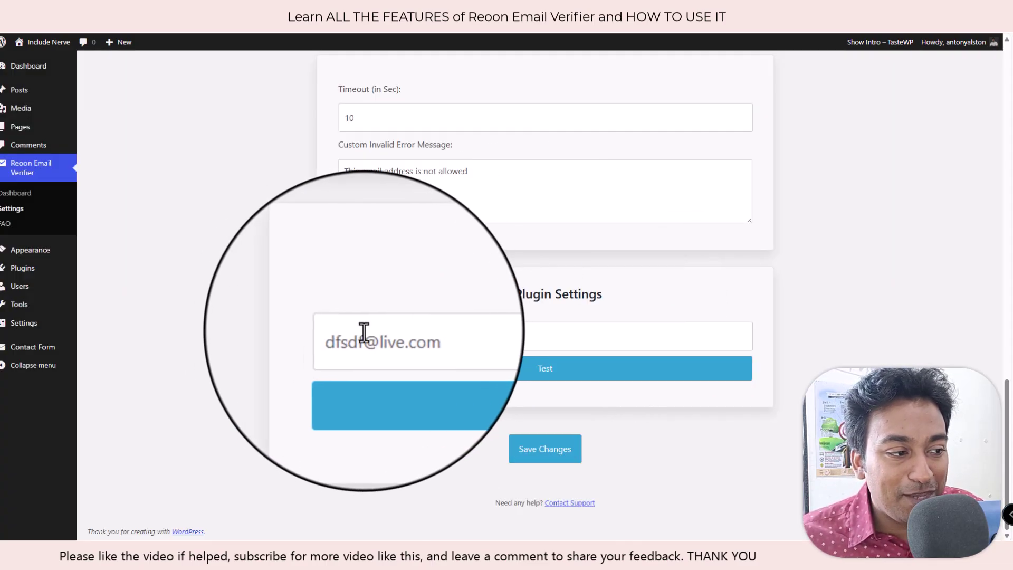
text(dfgdfg)
click(394, 369)
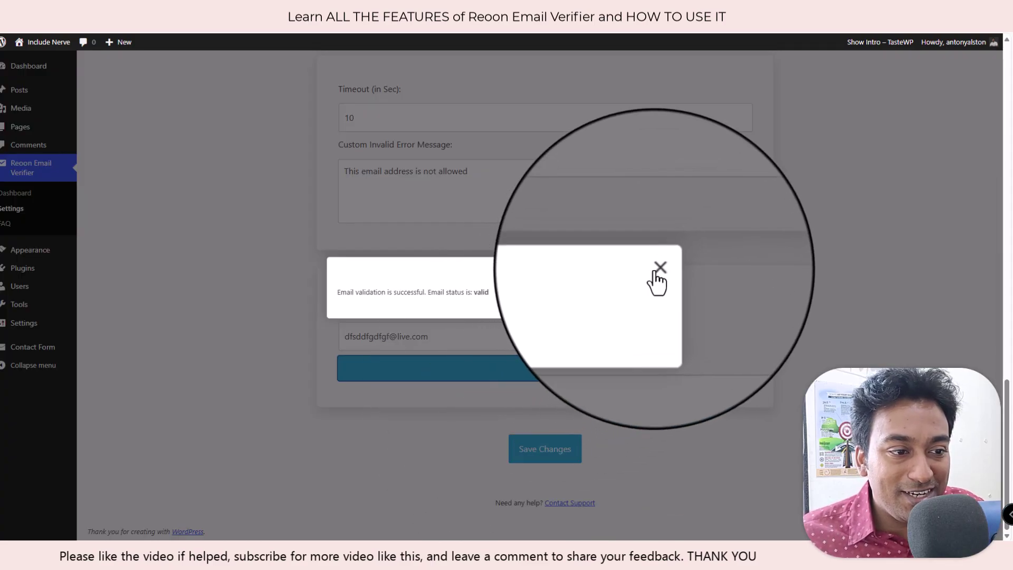
click(655, 268)
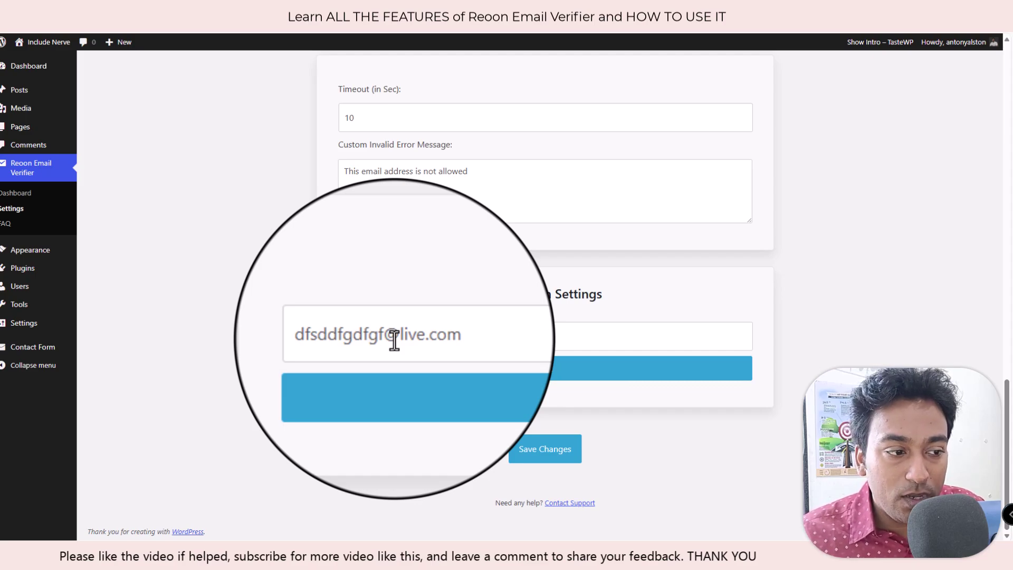
Step: Review the verifier dashboard: 293/500 daily credits, 4 quick-mode checks with 3 valid and 1 invalid
scroll(395, 340, up, 12)
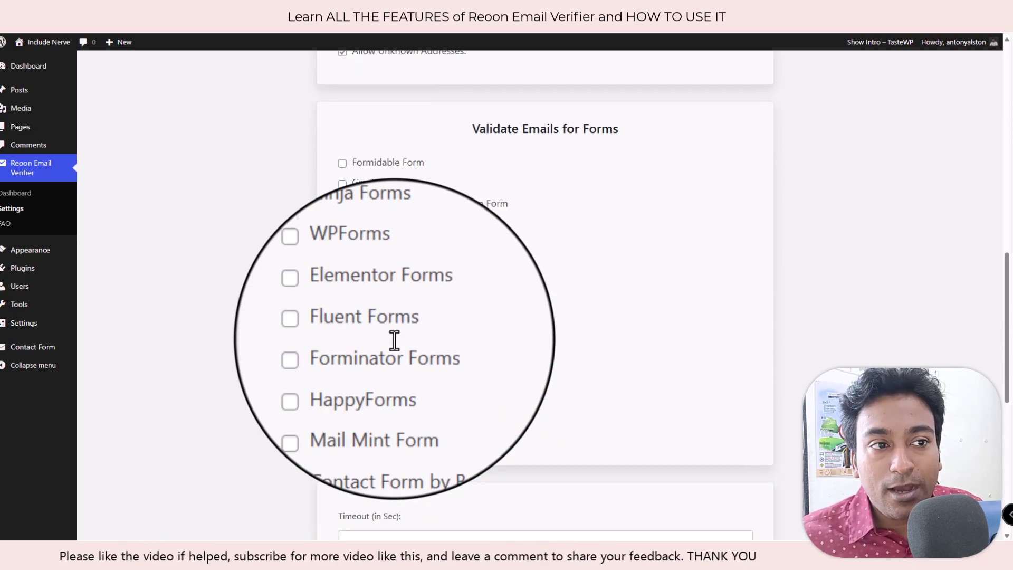
scroll(395, 340, up, 6)
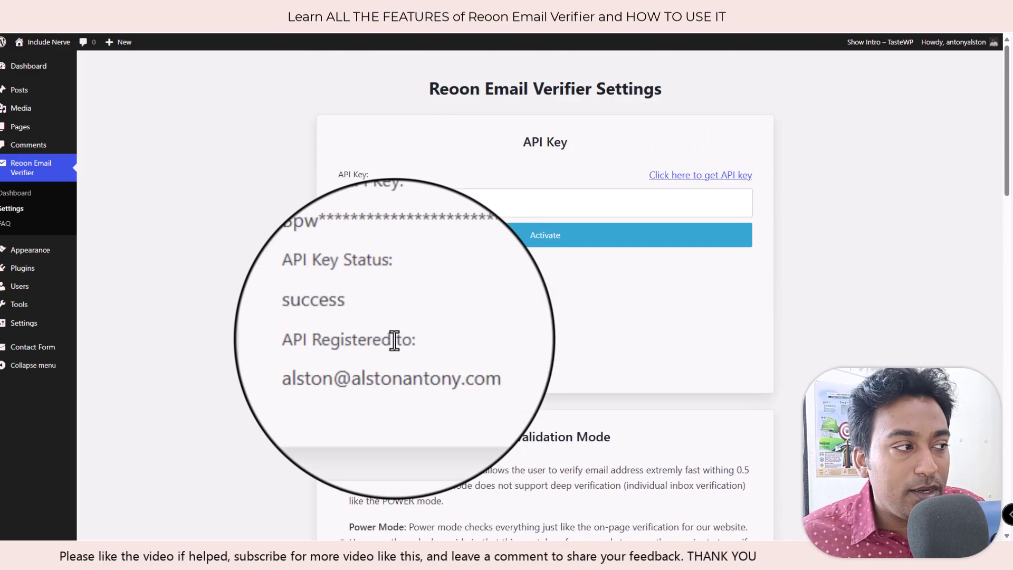
click(33, 195)
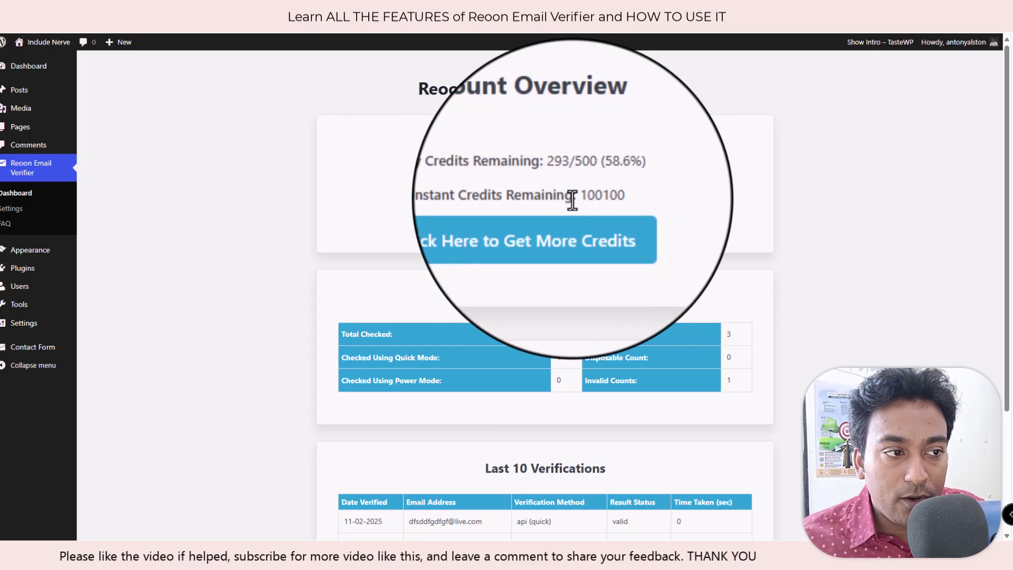
scroll(577, 232, down, 3)
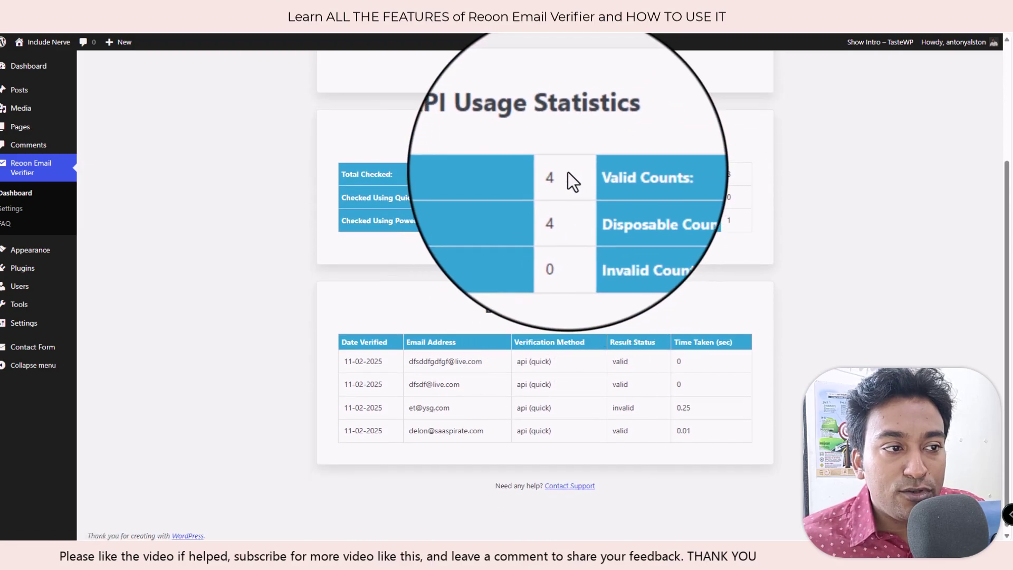
drag(565, 181, 561, 206)
click(562, 207)
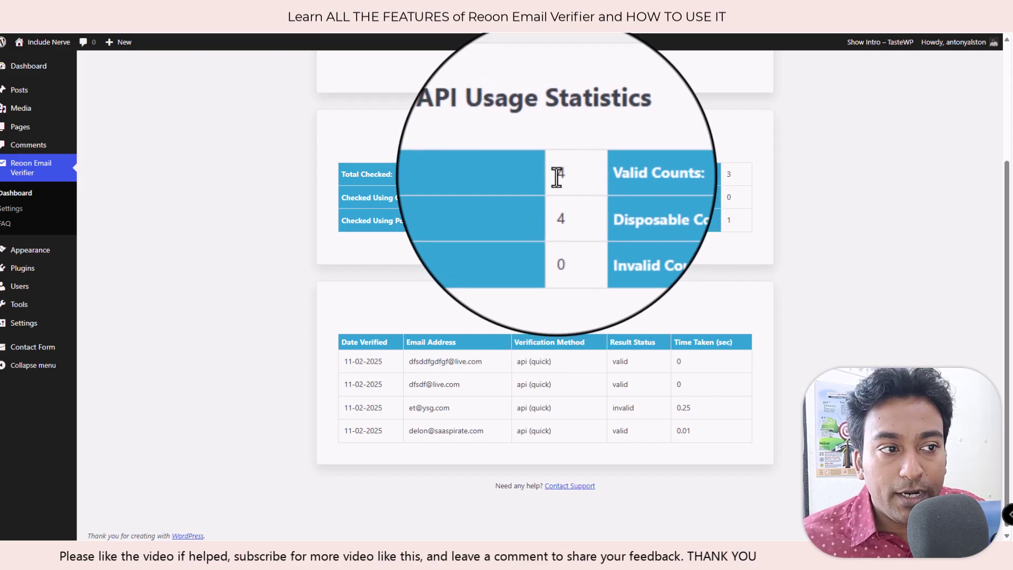
scroll(449, 343, down, 1)
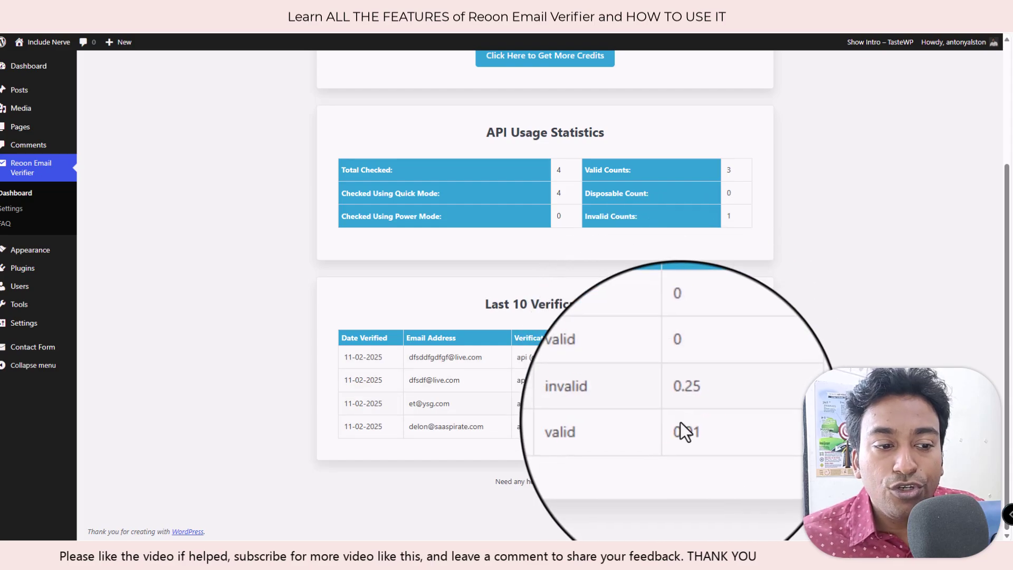
scroll(500, 264, up, 3)
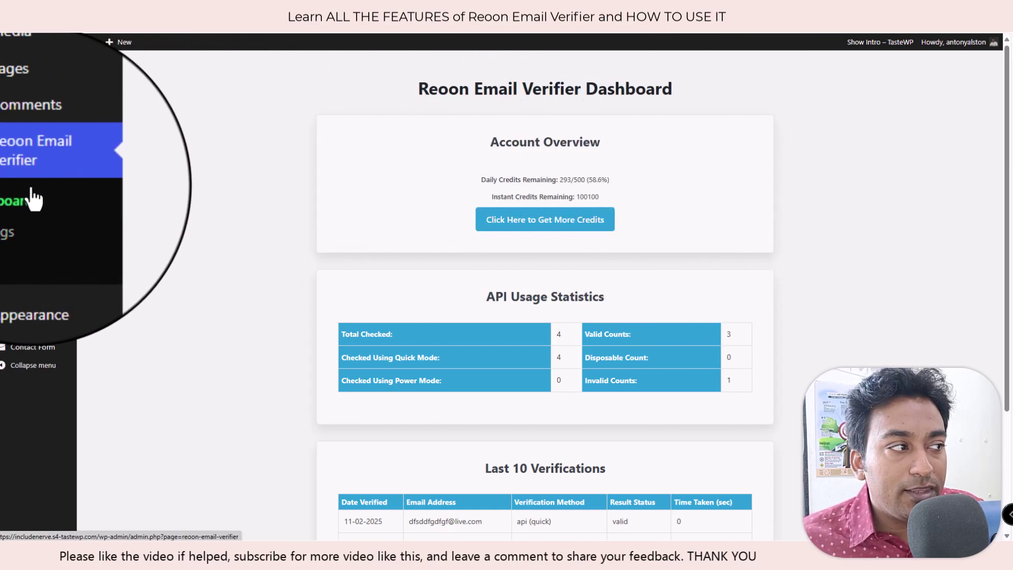
Step: Visit Contact Form settings, then return to Reoon Email Verifier Settings to see Contact Form by BestWebSoft ticked
scroll(433, 357, down, 3)
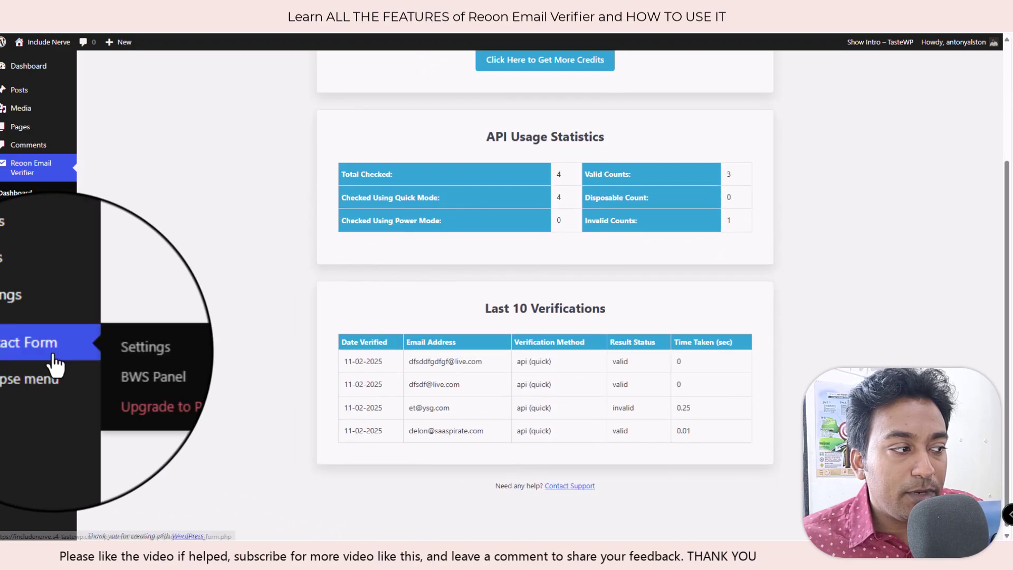
click(53, 352)
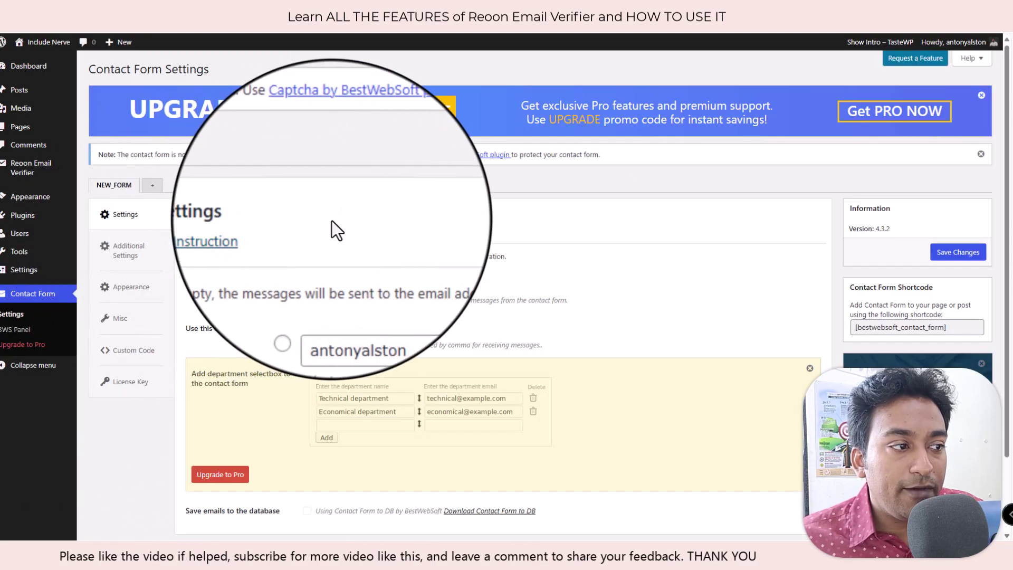
scroll(587, 227, down, 2)
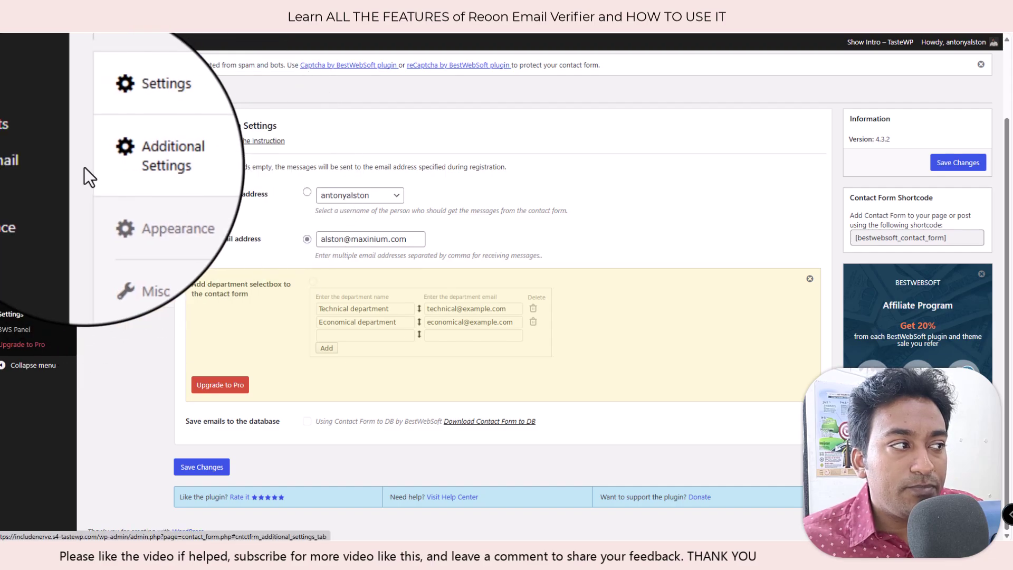
mouse_move(69, 161)
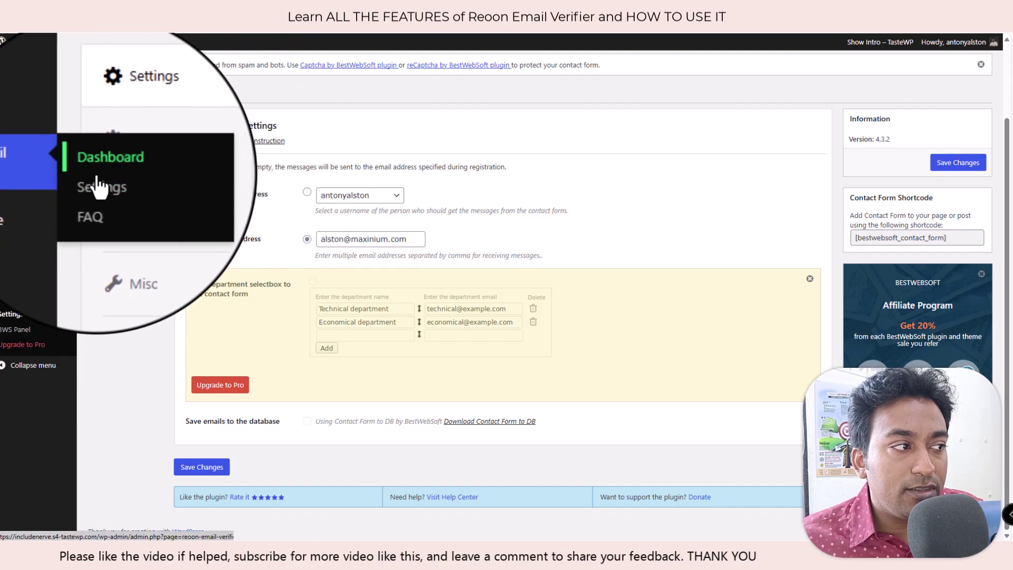
click(98, 186)
scroll(583, 202, down, 10)
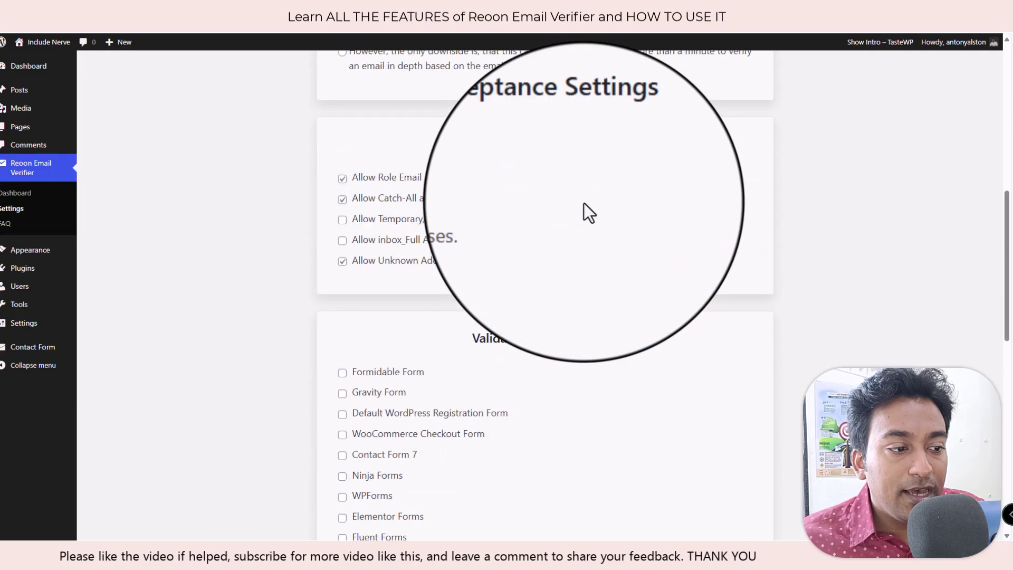
scroll(590, 213, down, 8)
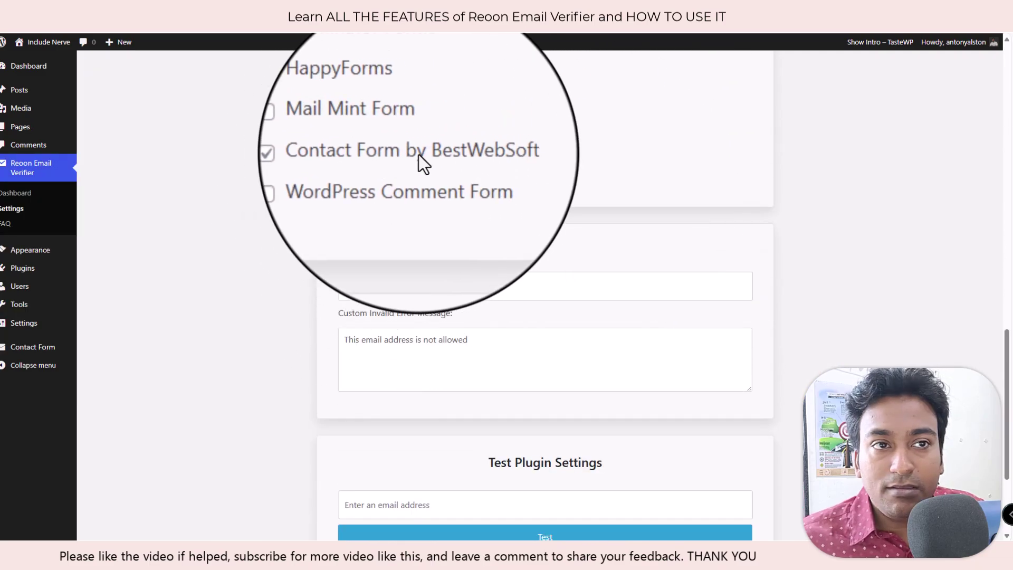
Step: Fill in the Contact page form with a name, subject 'sdf' and message 'sfsd', and submit it
click(823, 27)
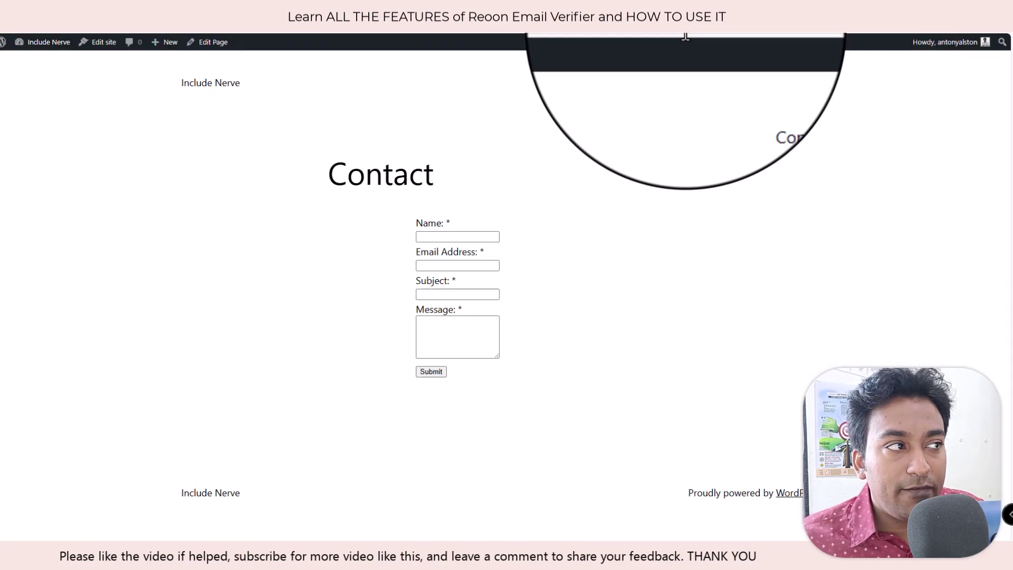
click(456, 237)
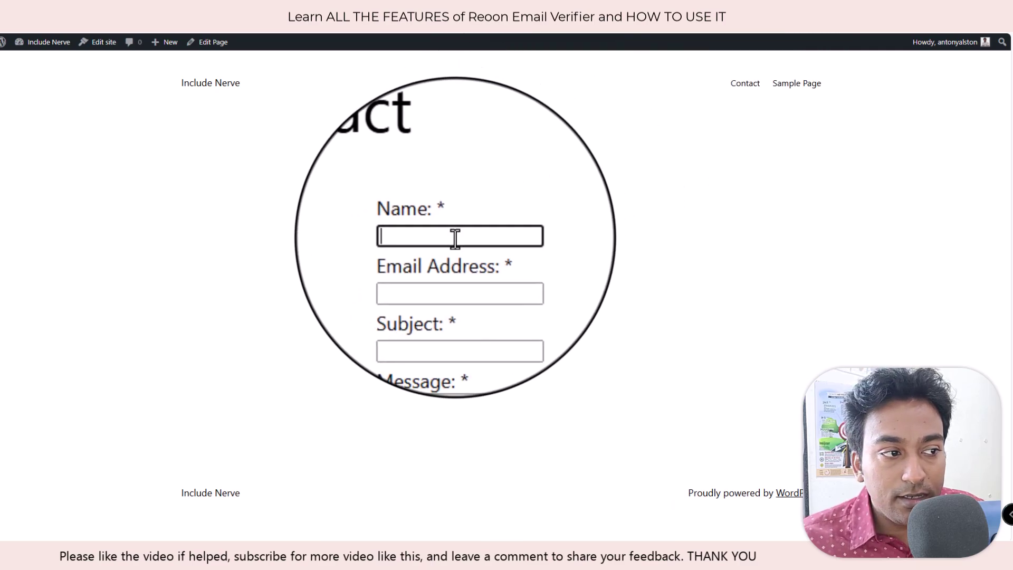
text(Akst)
click(443, 267)
click(430, 290)
text(sdf)
click(432, 326)
text(sfsd)
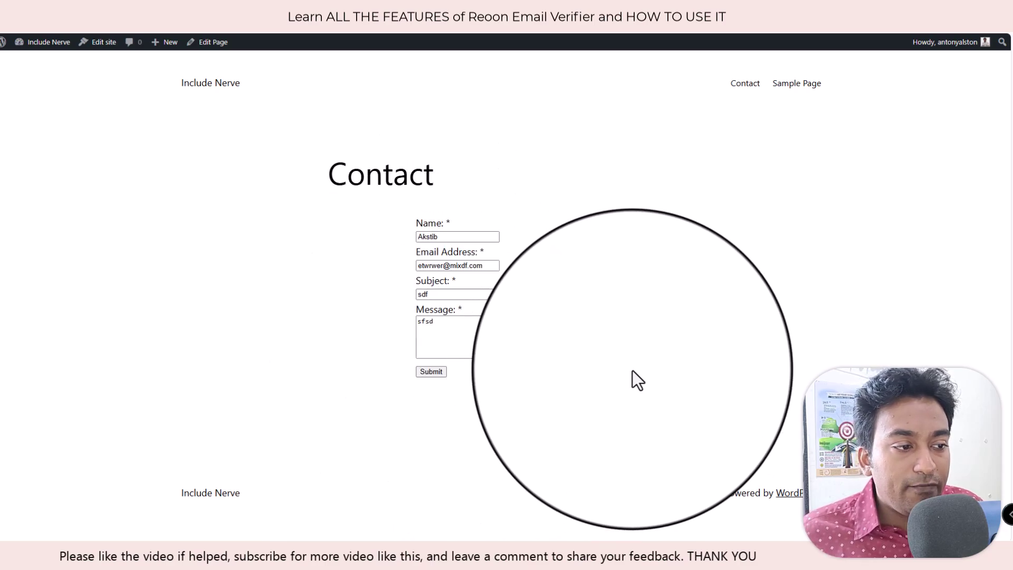
key(Tab)
key(Return)
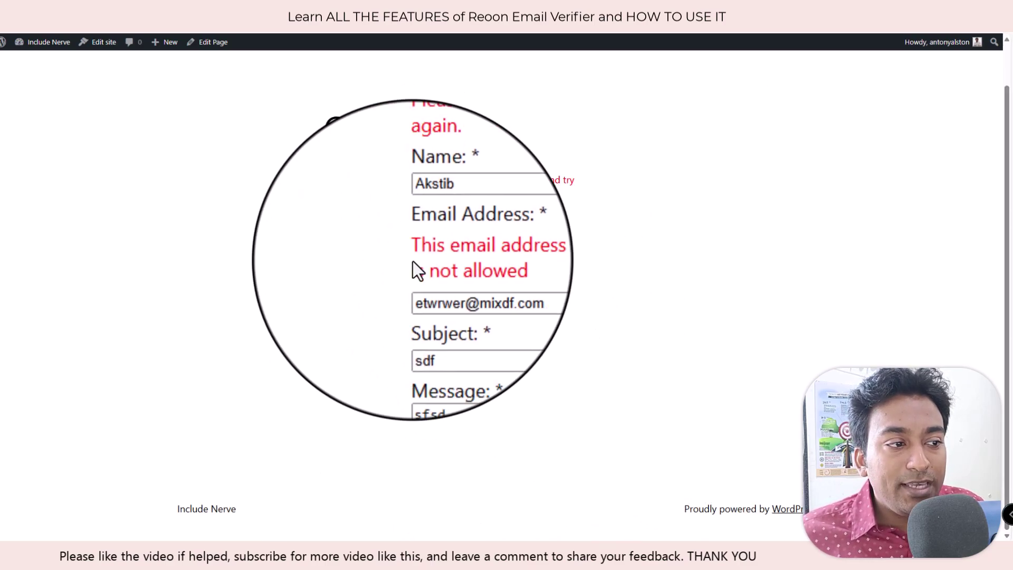
Step: Highlight the 'This email address is not allowed' error and the rejected email address
mouse_move(410, 249)
mouse_down()
mouse_move(387, 248)
mouse_move(482, 267)
mouse_move(441, 249)
mouse_move(409, 256)
mouse_up()
click(483, 267)
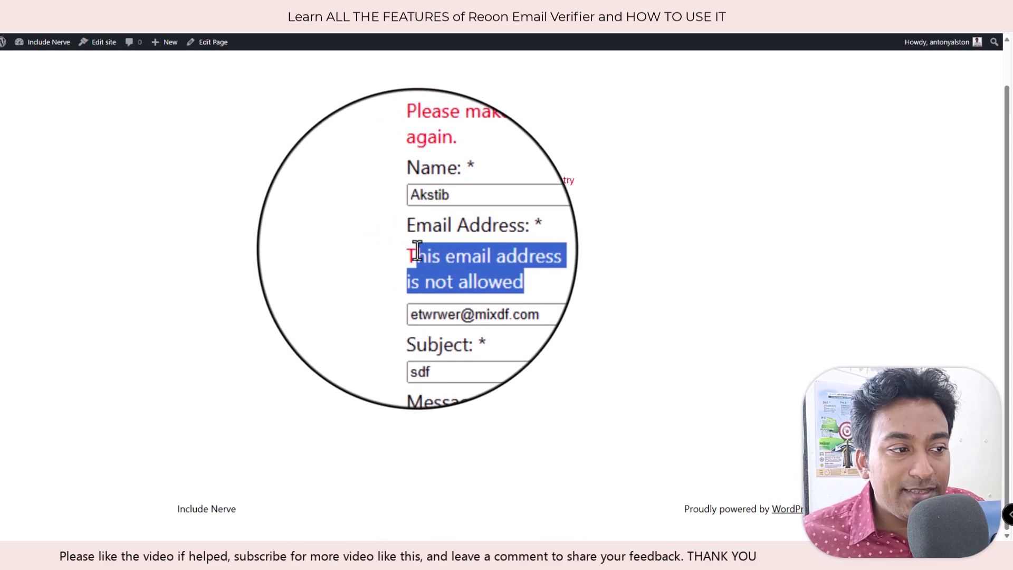
double_click(478, 252)
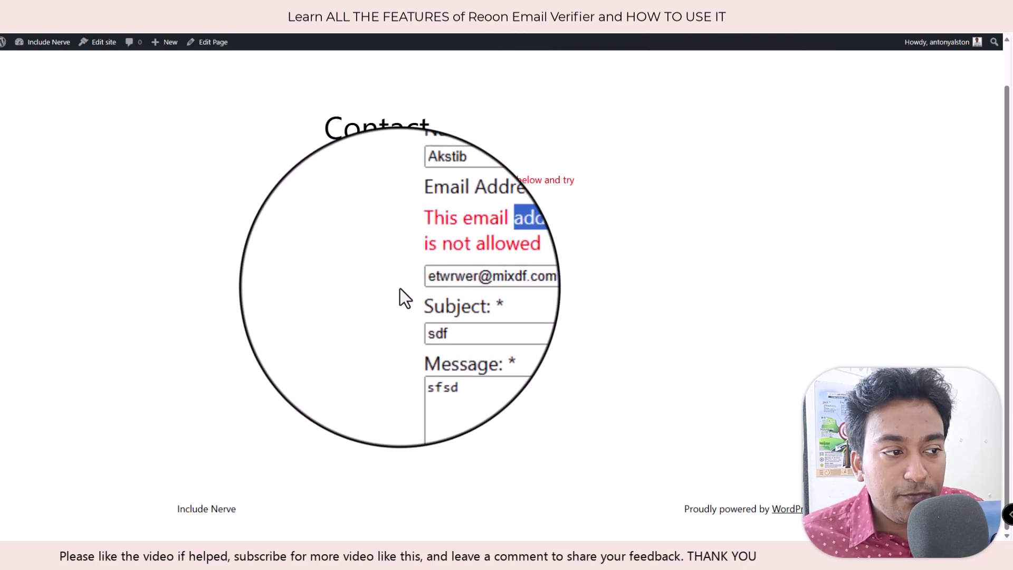
drag(416, 285, 496, 285)
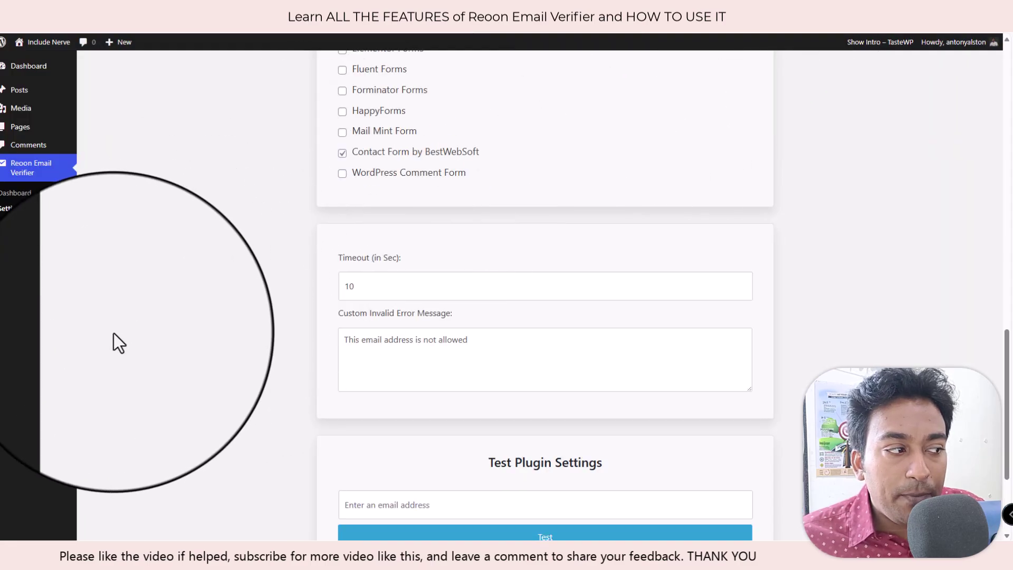
Step: Open the Reoon Email Verifier dashboard and point out the Total Checked count of 5
click(31, 168)
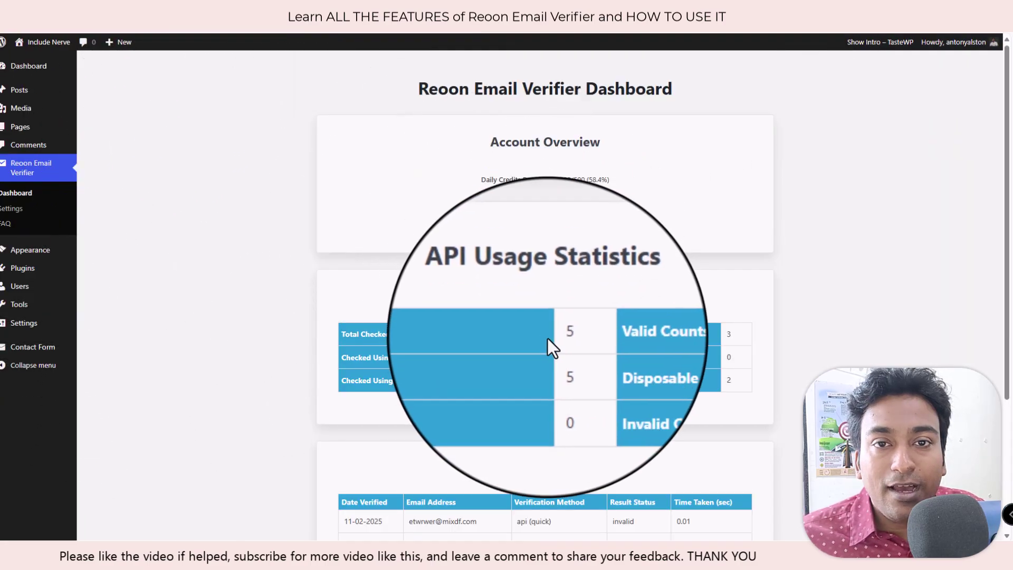
double_click(560, 337)
click(559, 339)
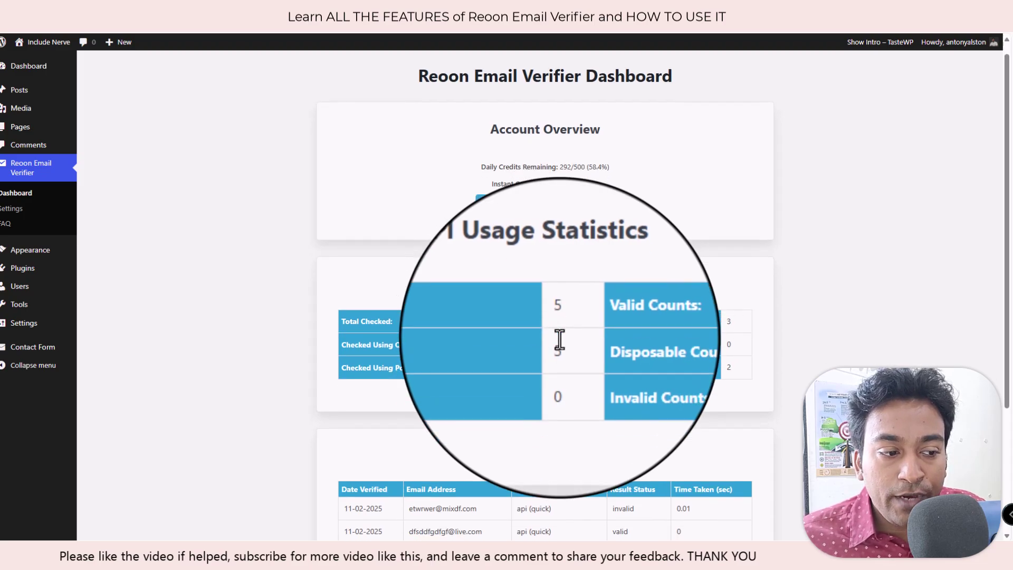
scroll(548, 346, down, 4)
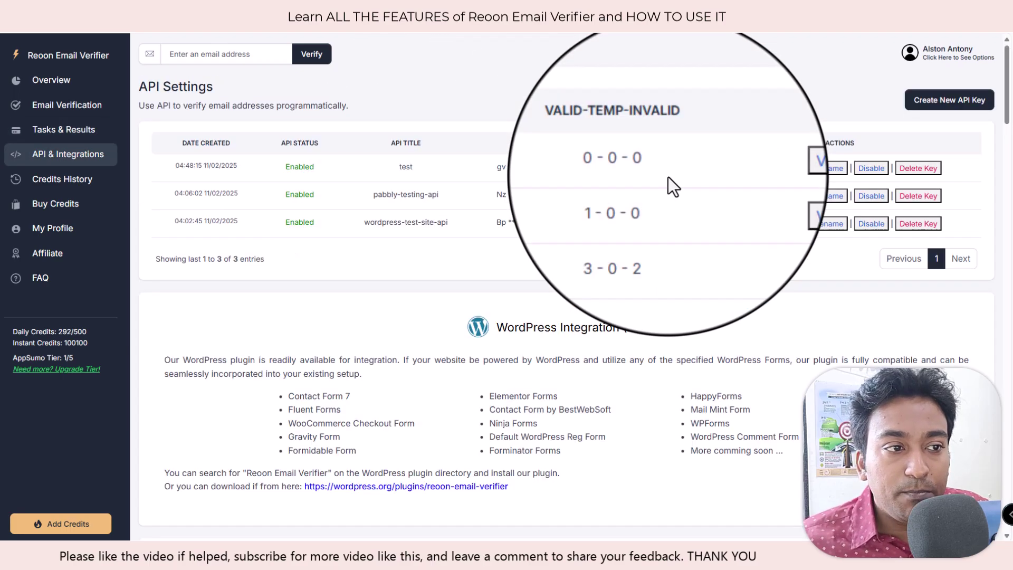
Step: Scroll the API documentation and glance at the Bulk Email Validation section
scroll(668, 177, down, 7)
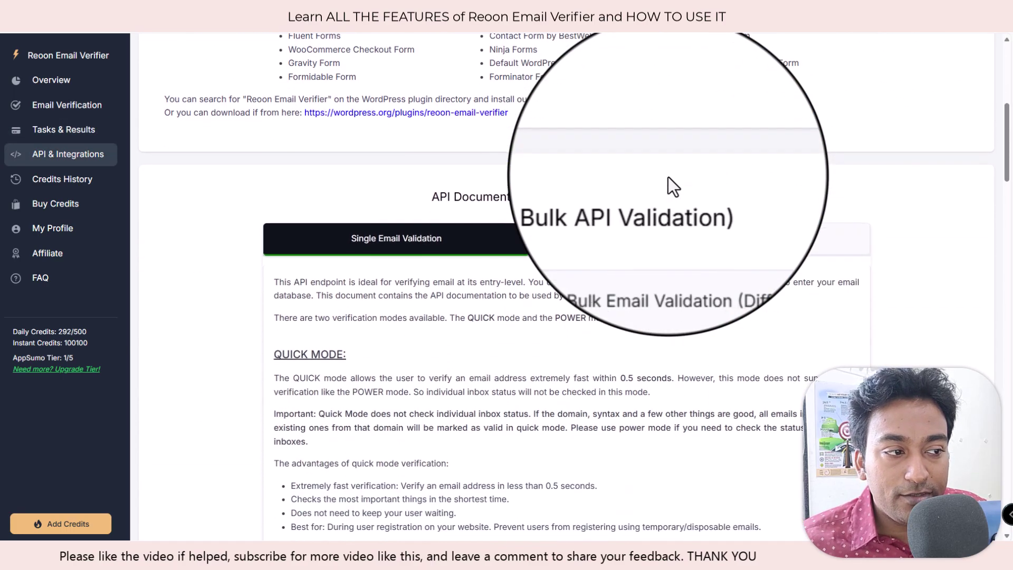
scroll(668, 176, down, 1)
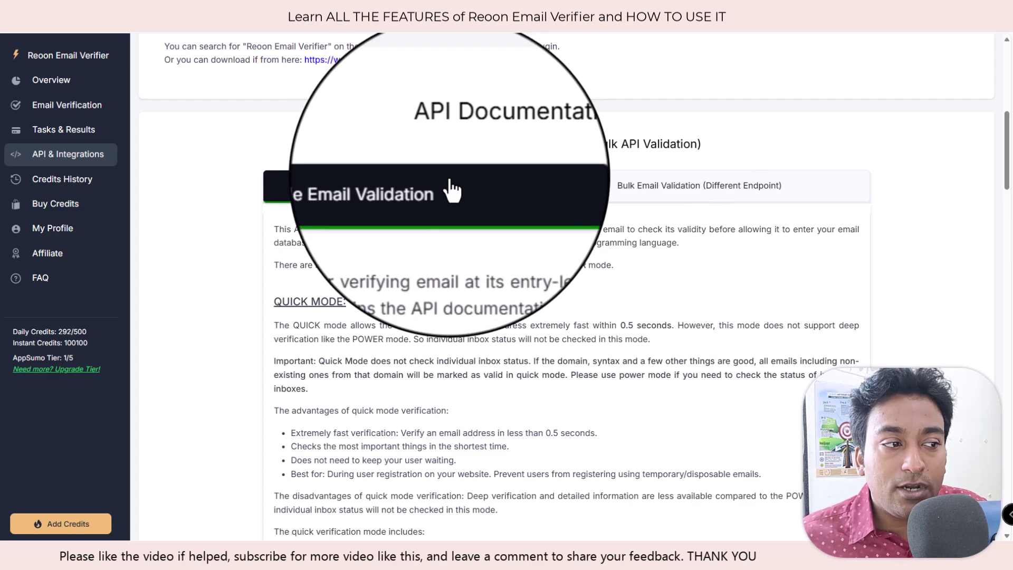
scroll(451, 211, down, 2)
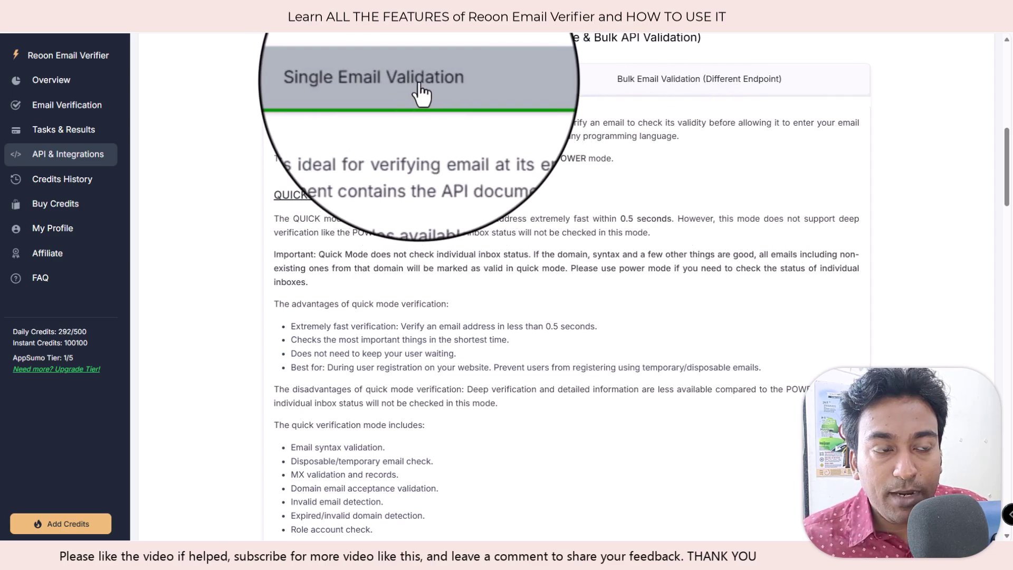
click(637, 90)
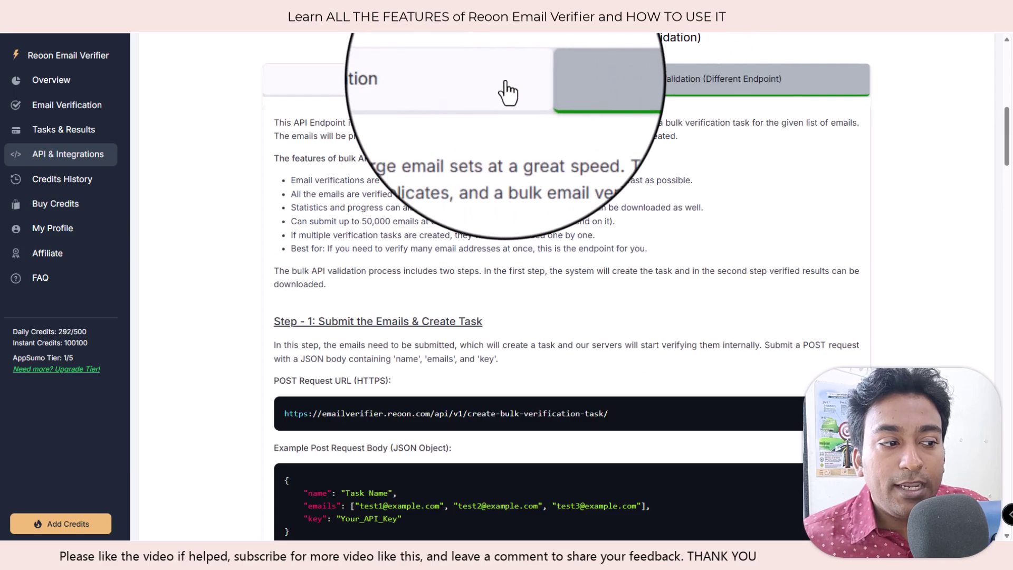
click(489, 90)
Step: Read through the Single Email Validation docs covering the QUICK and POWER modes
scroll(774, 366, down, 1)
scroll(774, 366, down, 6)
scroll(574, 372, down, 3)
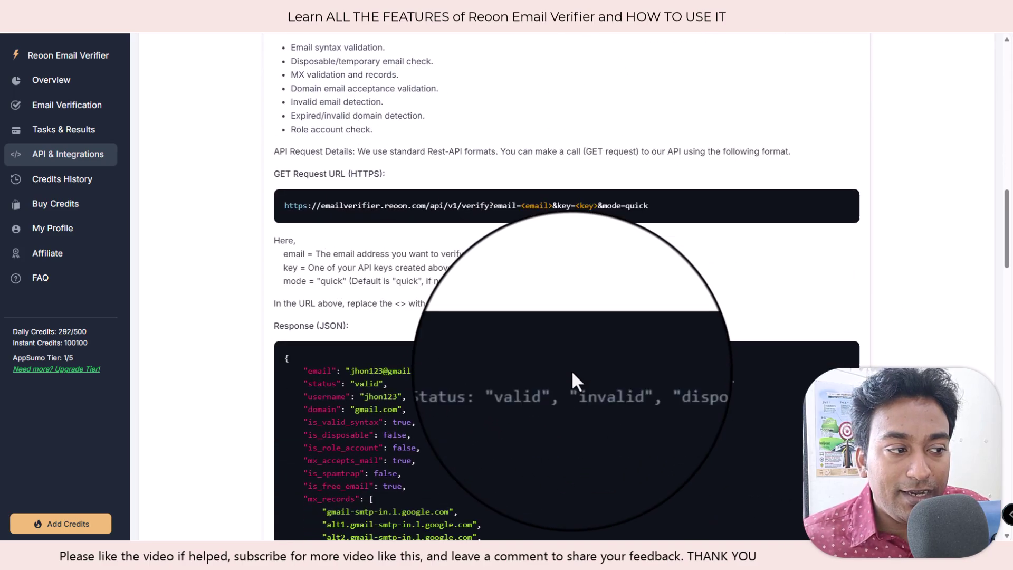
scroll(574, 372, down, 6)
scroll(574, 372, down, 5)
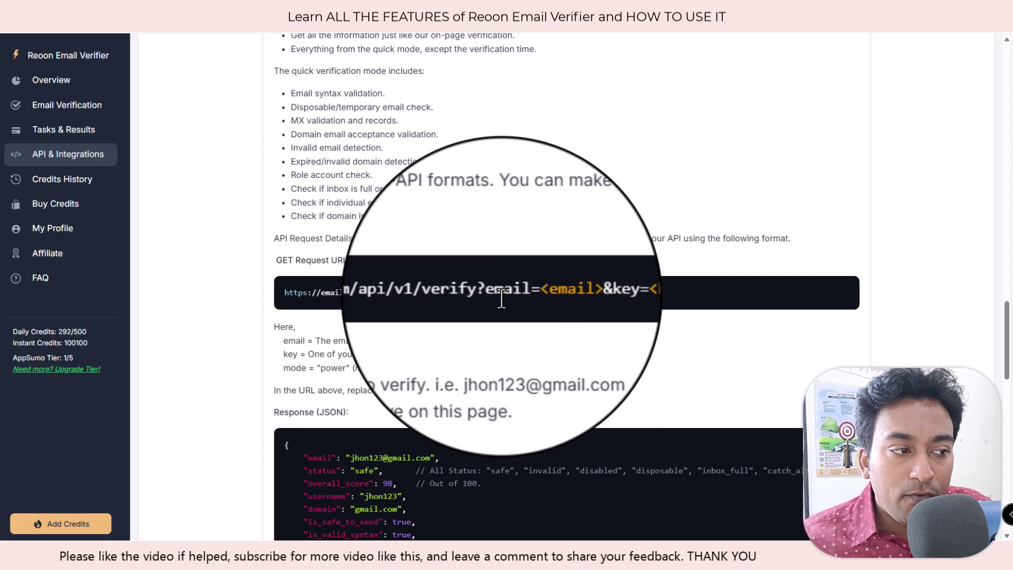
scroll(499, 296, up, 14)
scroll(502, 298, up, 4)
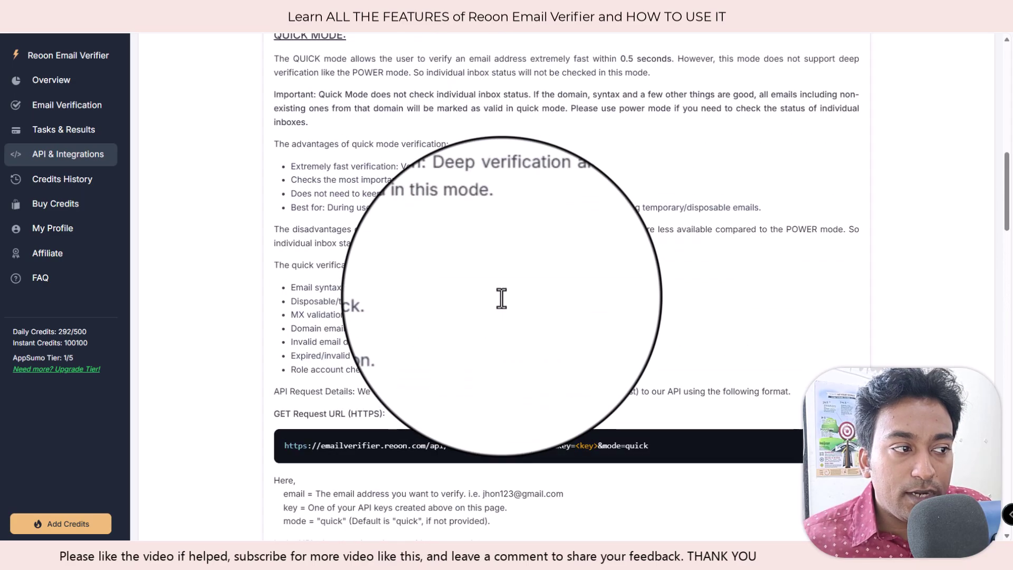
scroll(501, 312, down, 17)
scroll(501, 311, down, 16)
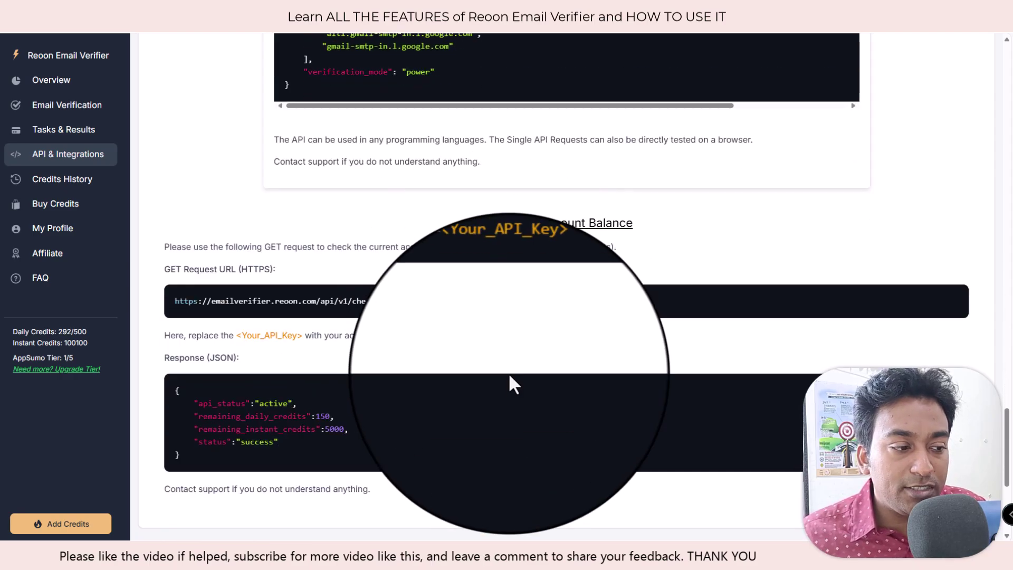
scroll(507, 380, down, 3)
scroll(587, 473, down, 2)
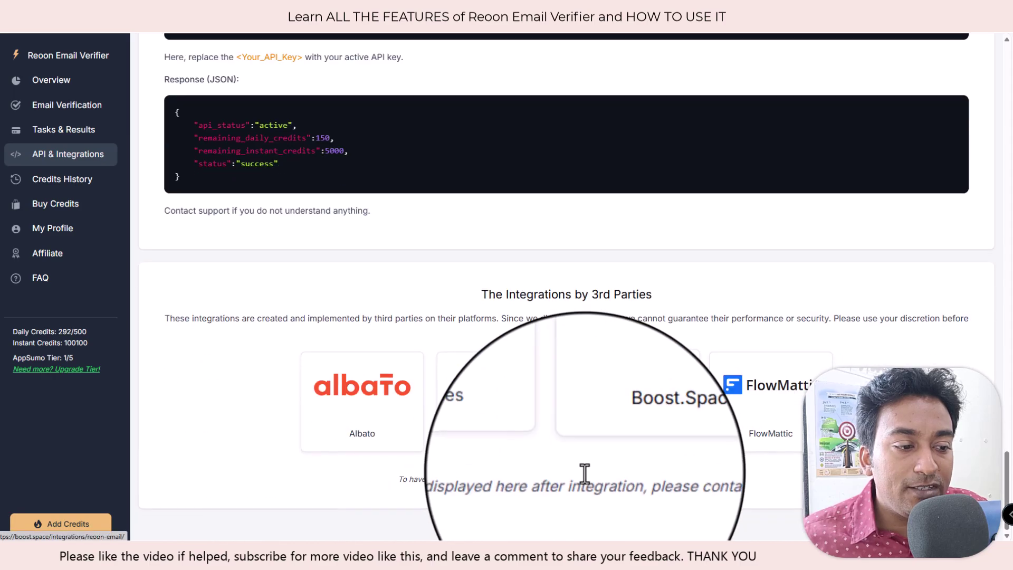
scroll(585, 420, up, 15)
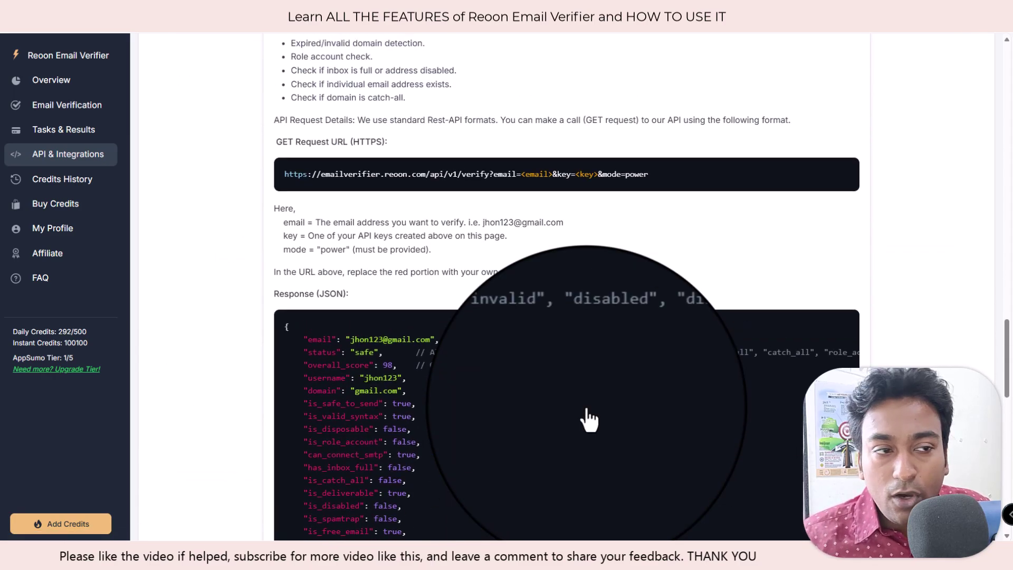
scroll(587, 408, up, 9)
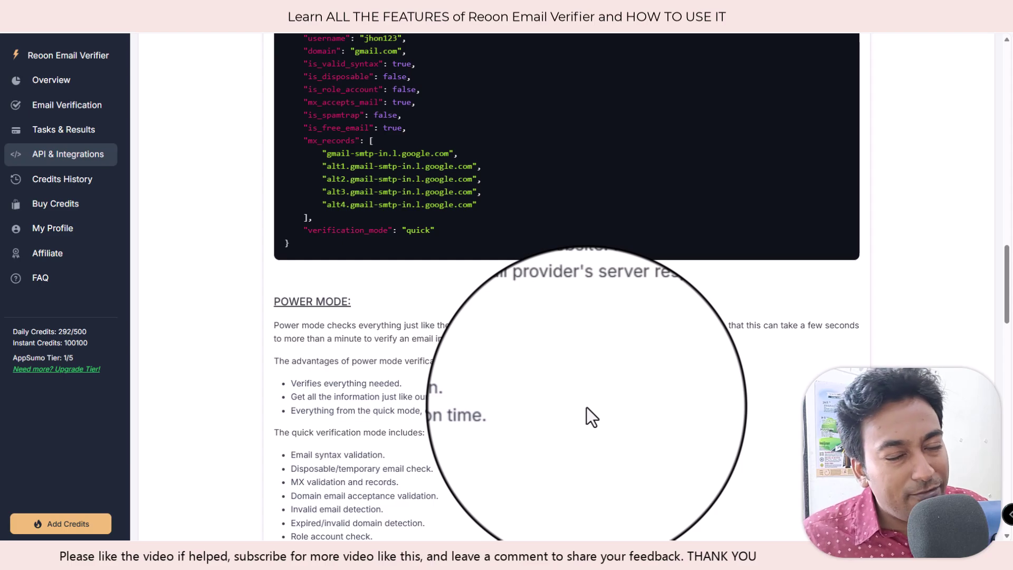
scroll(586, 408, up, 9)
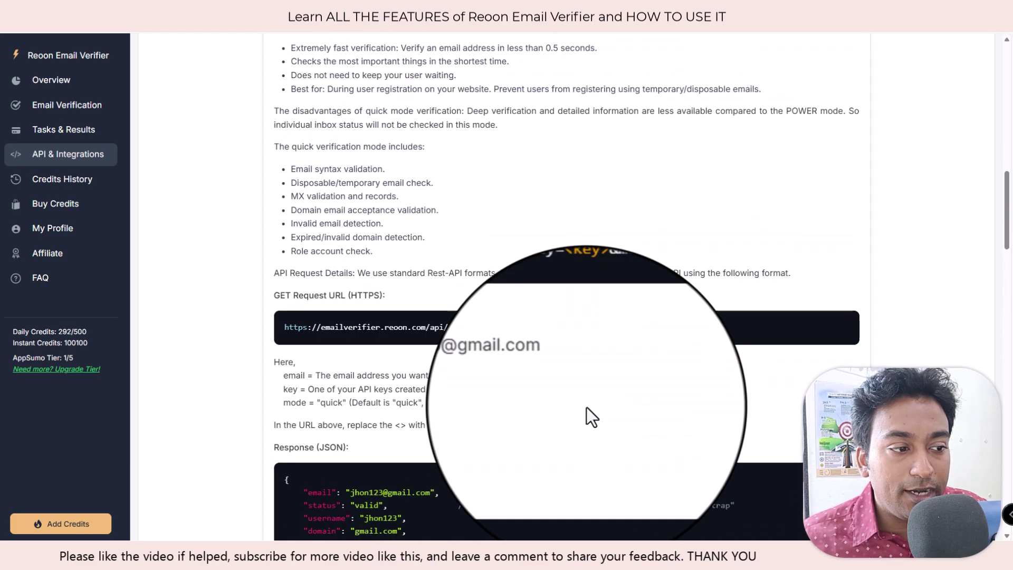
scroll(587, 407, up, 6)
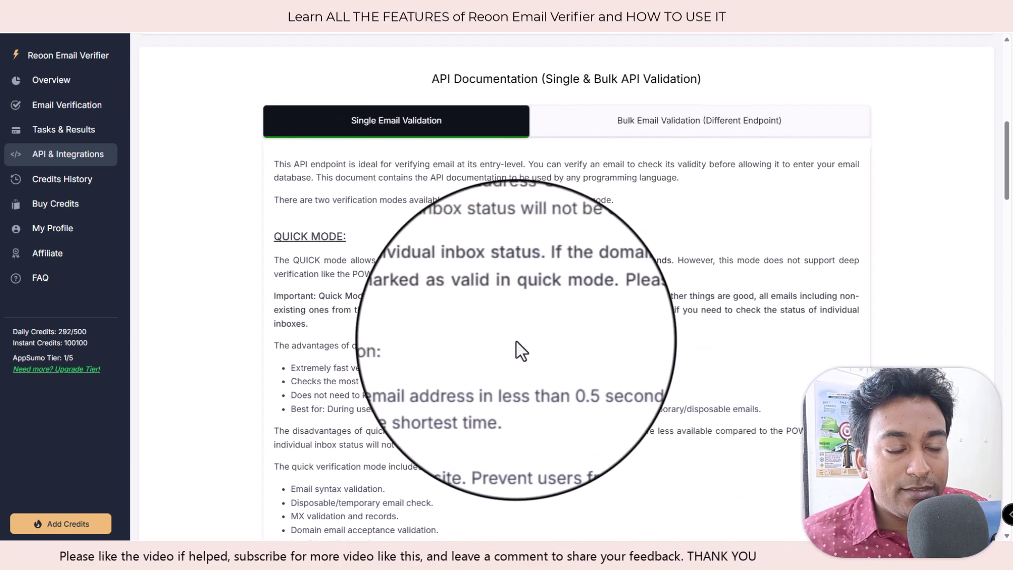
scroll(441, 291, up, 3)
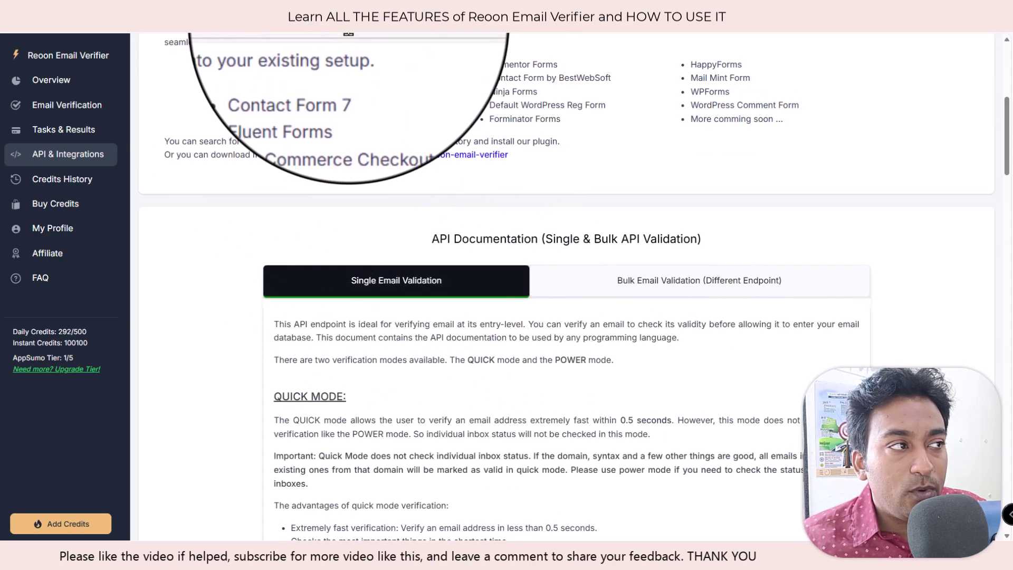
Step: Set the 'testing reoon' Catch Webhook trigger to re-capture a response and copy its webhook URL
click(183, 6)
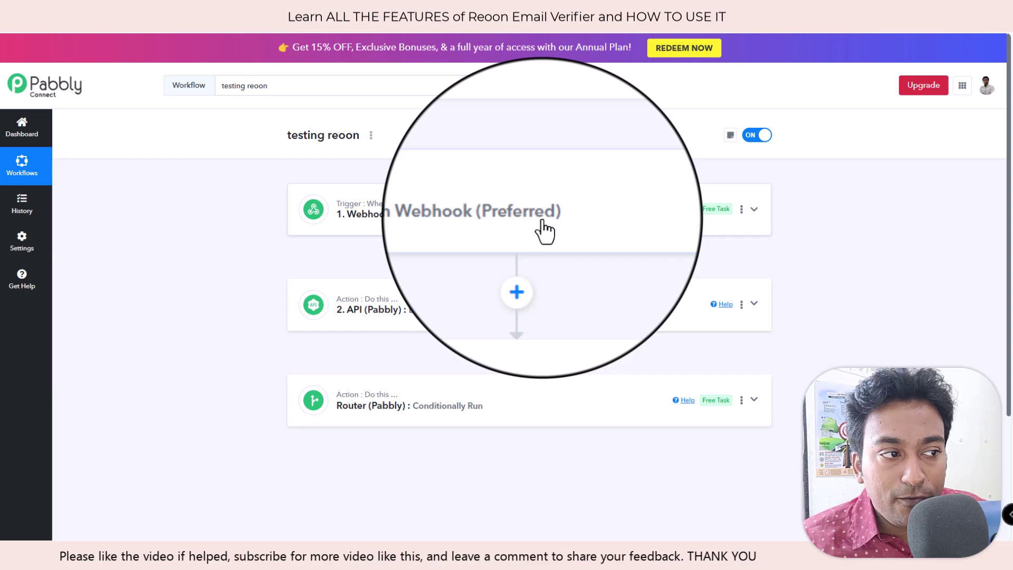
click(543, 229)
scroll(543, 251, down, 1)
scroll(545, 280, down, 2)
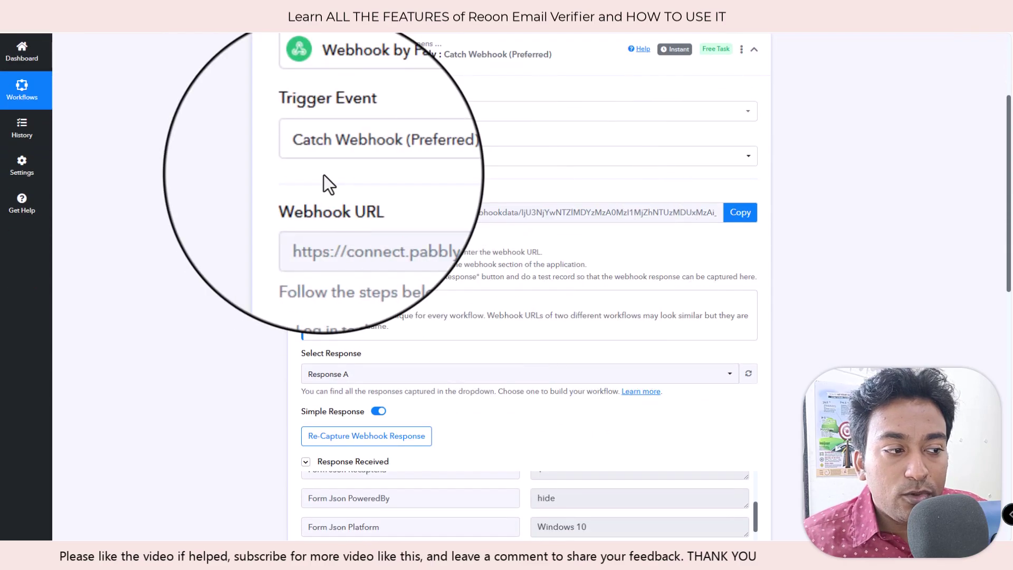
click(382, 438)
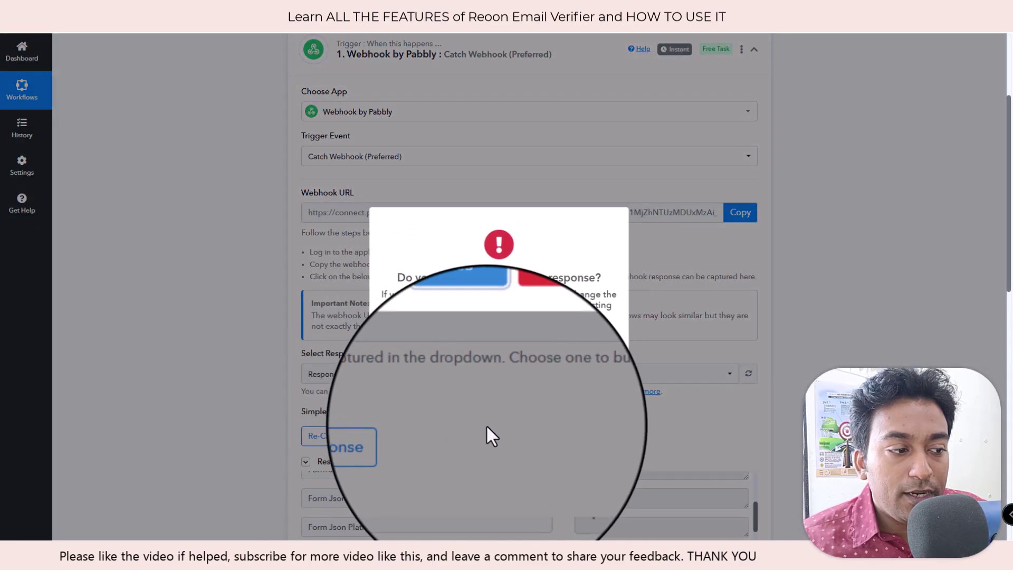
click(479, 353)
click(383, 437)
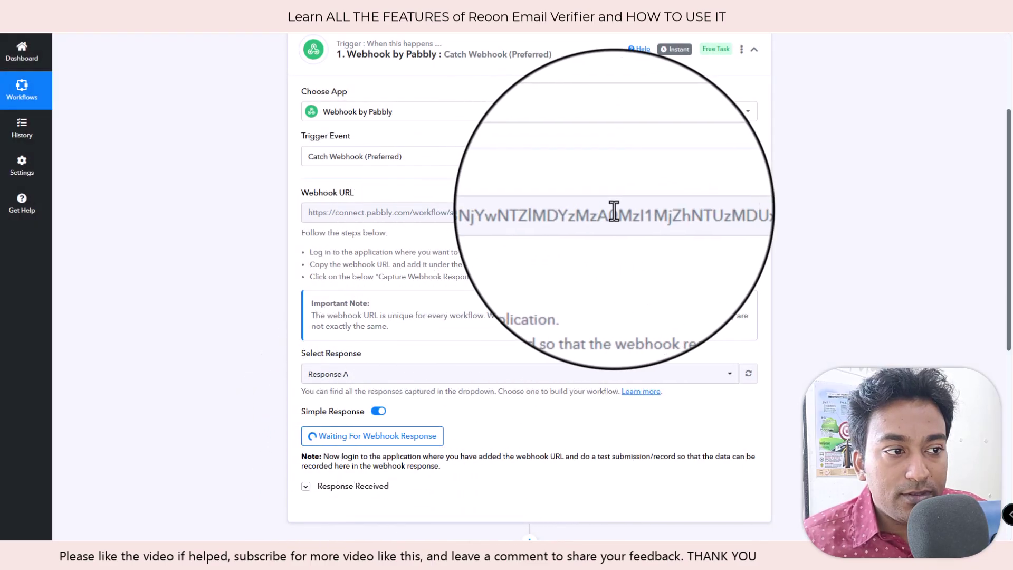
click(740, 212)
Step: Replace the NativeForms webhook URL with the copied Pabbly URL and update the webhook
key(ctrl+Tab)
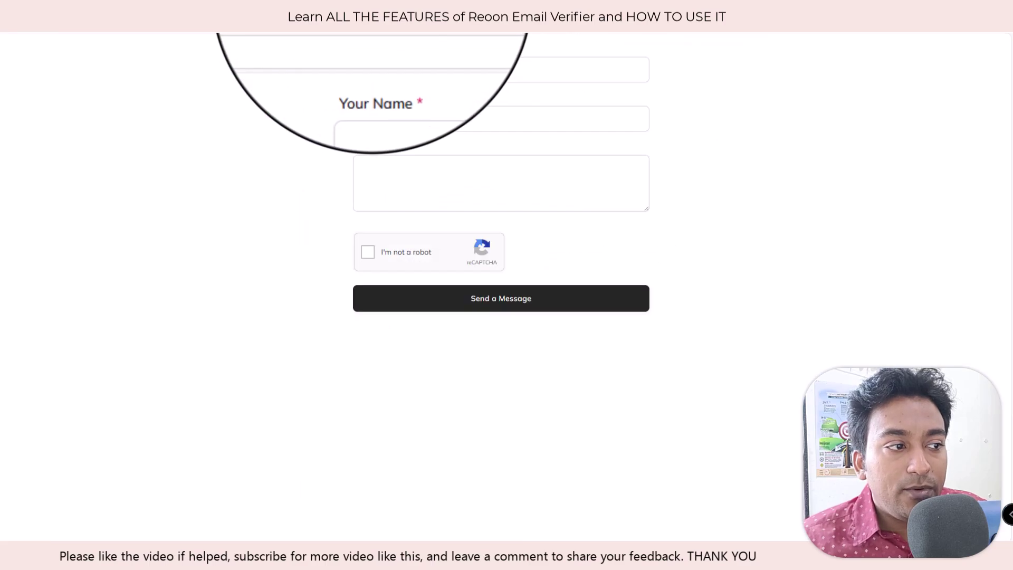
key(ctrl+shift+Tab)
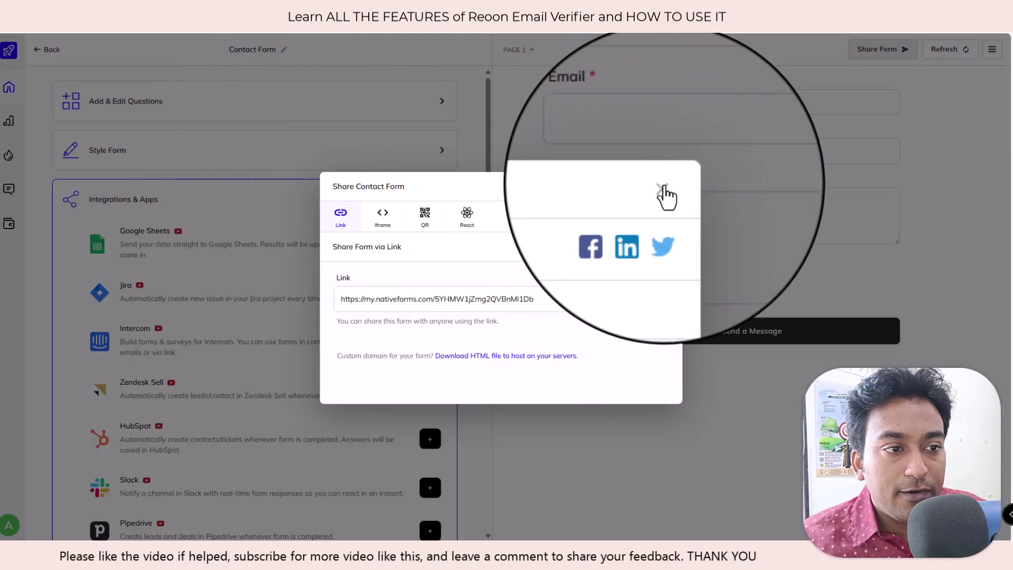
click(663, 186)
scroll(410, 325, down, 20)
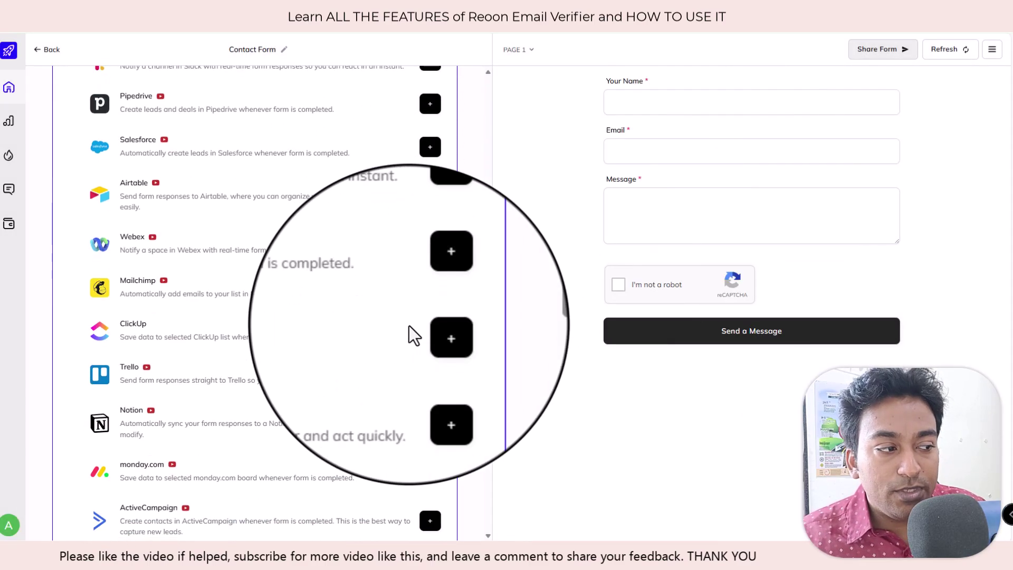
scroll(409, 326, down, 4)
triple_click(327, 323)
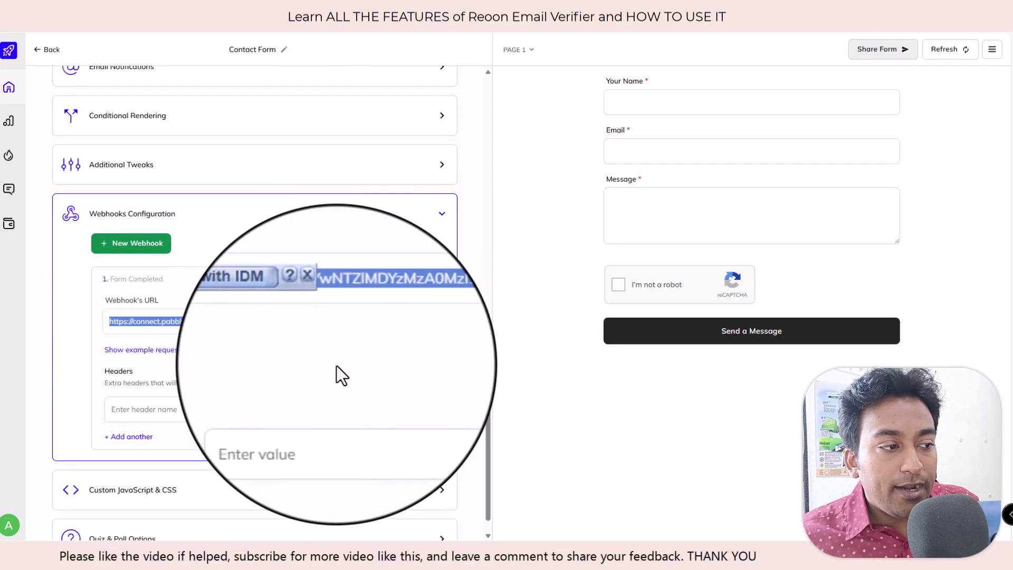
triple_click(389, 323)
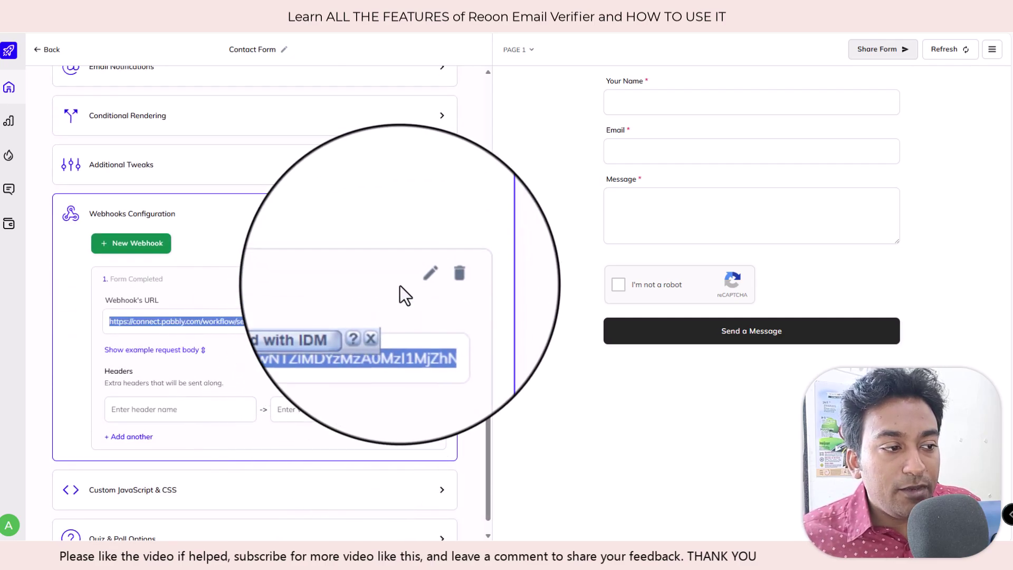
click(415, 280)
click(414, 280)
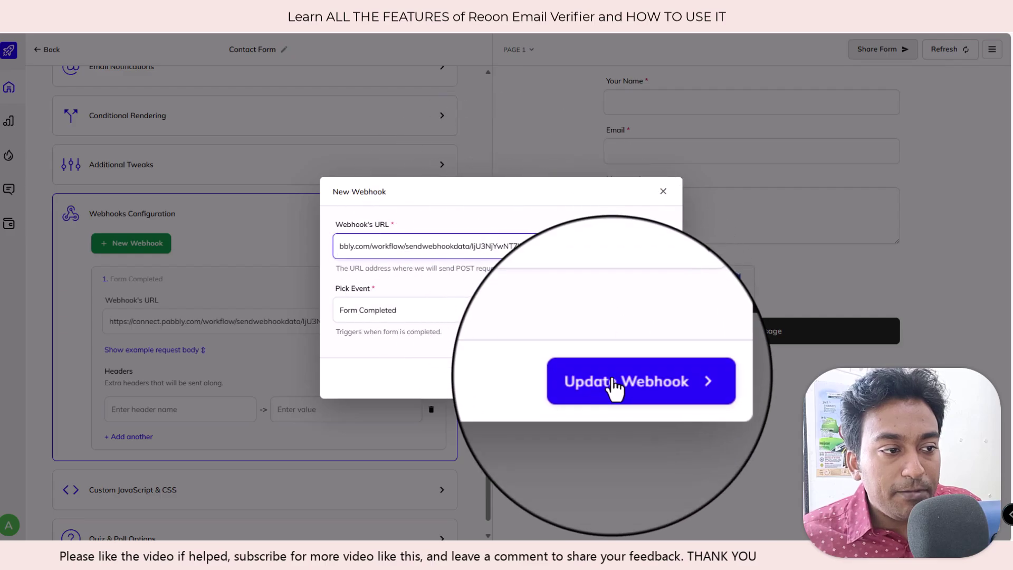
click(612, 381)
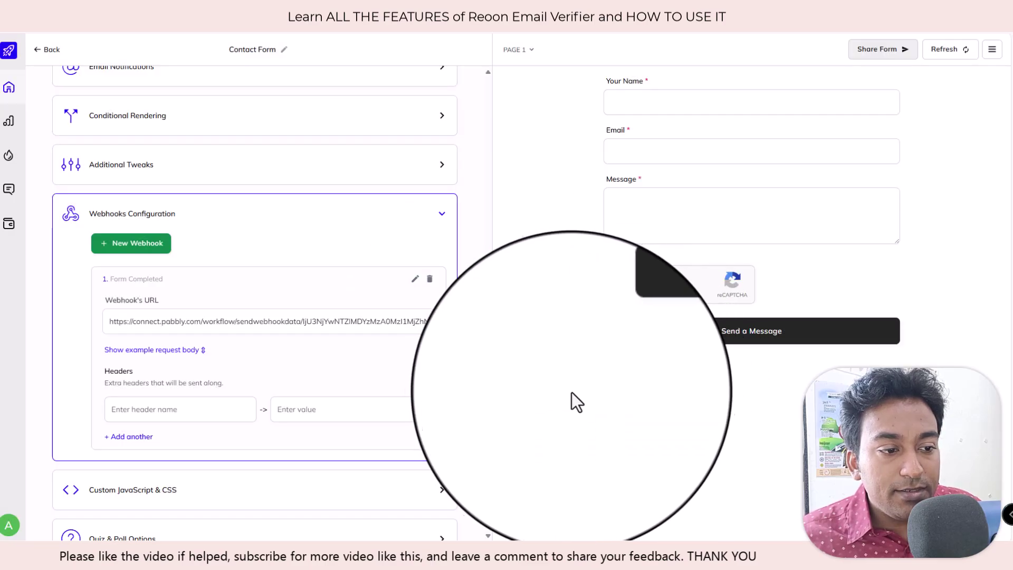
Step: Copy the form's share link and load the shared form in the browser
click(877, 49)
click(648, 296)
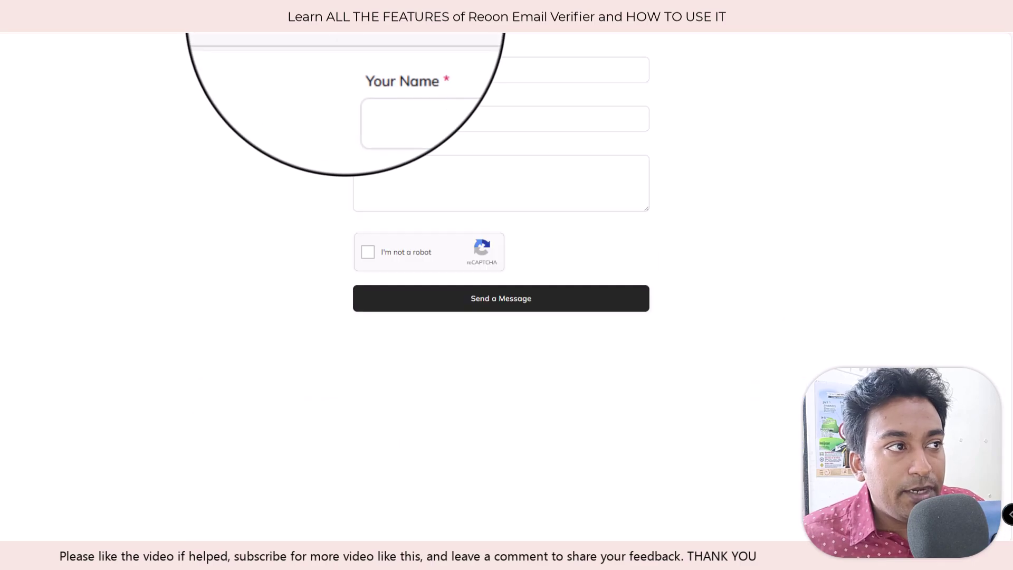
key(Return)
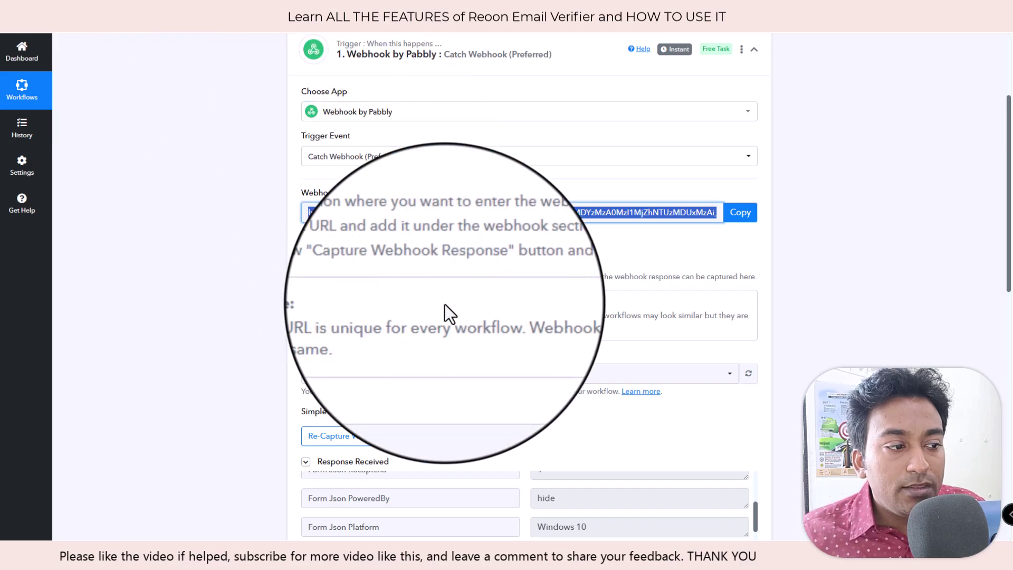
Step: Review the captured Response B webhook fields and the Reoon API documentation
scroll(444, 305, down, 7)
scroll(692, 273, down, 5)
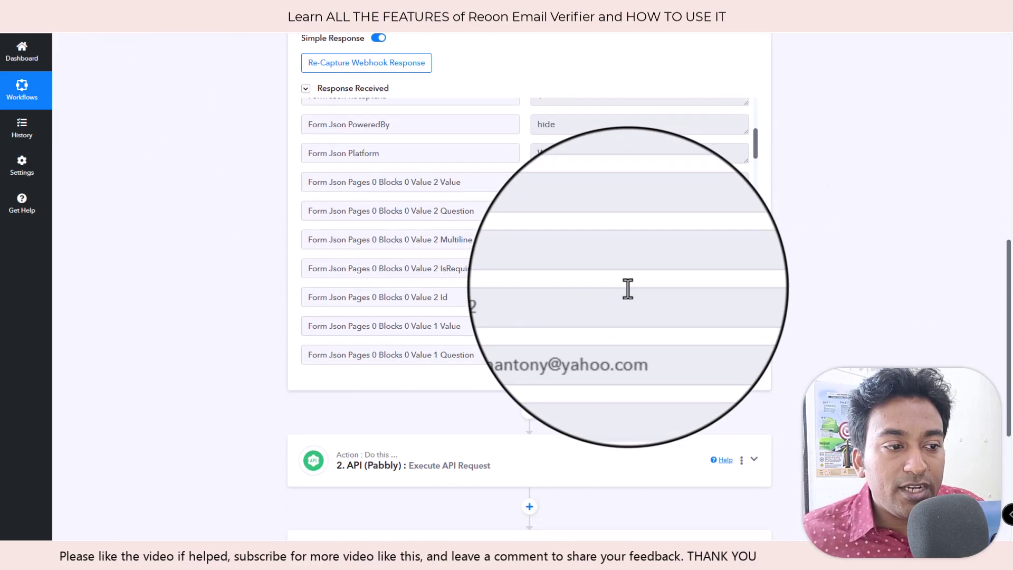
scroll(603, 233, down, 5)
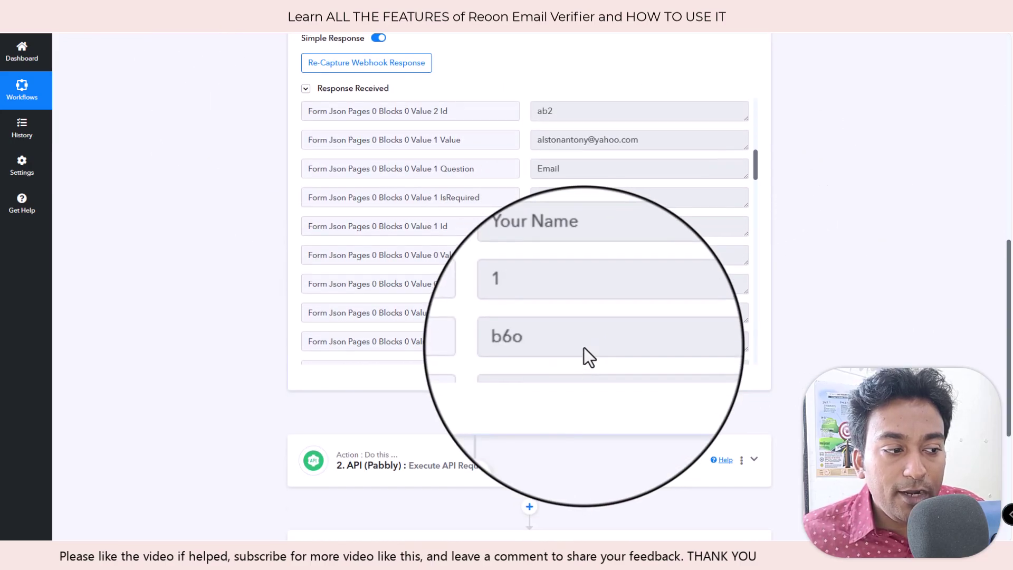
scroll(580, 346, down, 6)
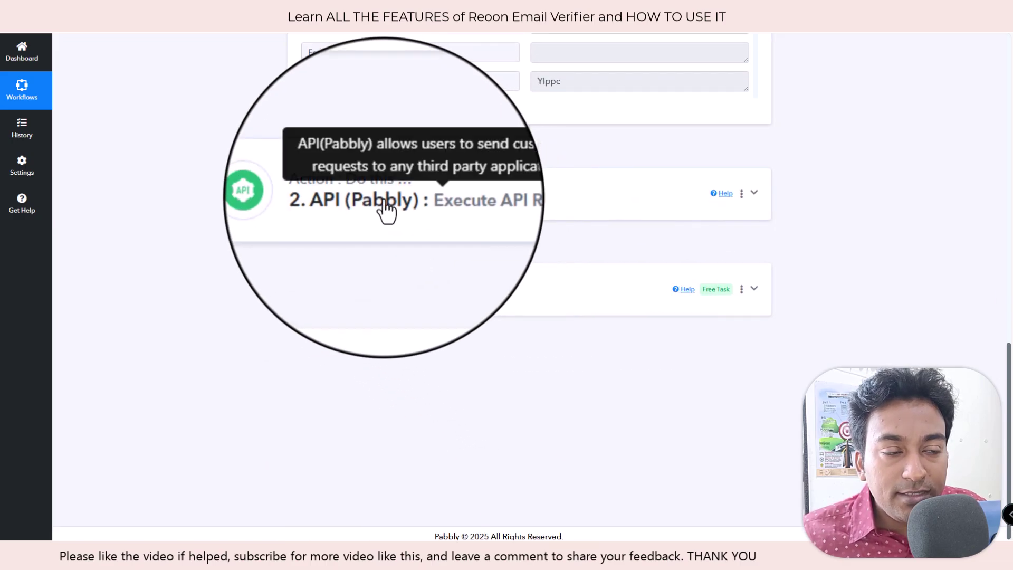
click(148, 15)
scroll(676, 385, down, 10)
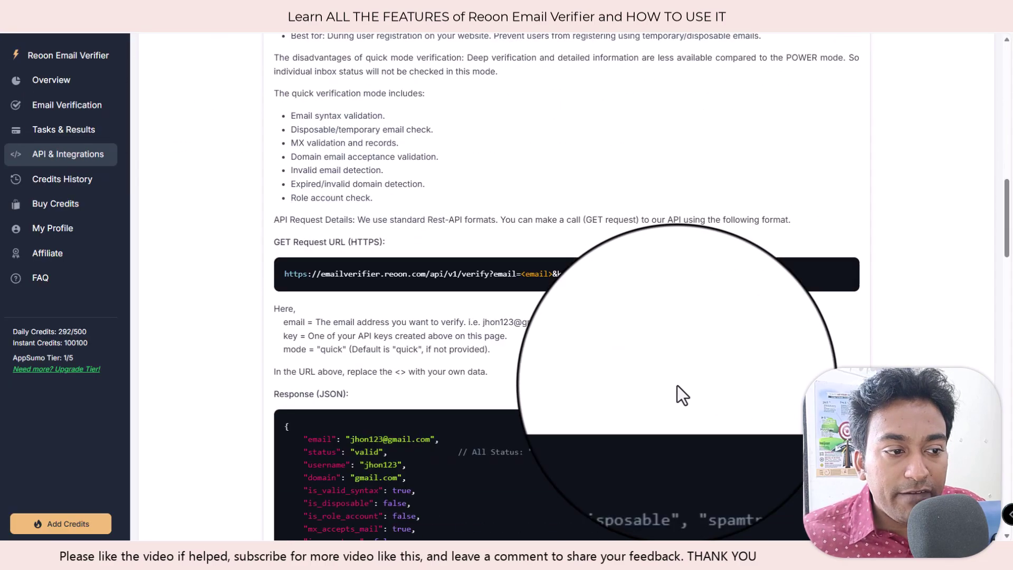
scroll(677, 385, down, 20)
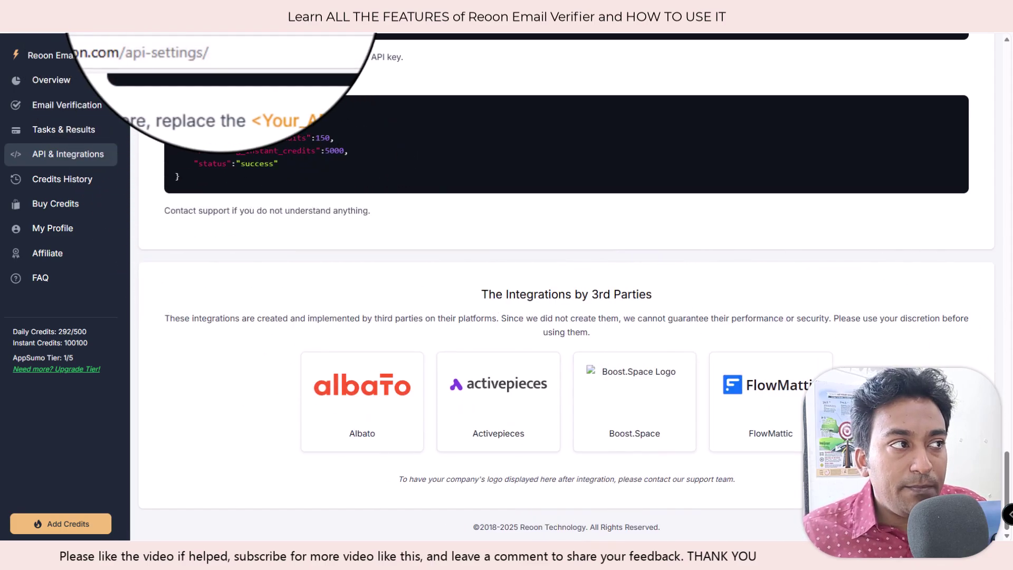
Step: Expand the API (Pabbly) Execute API Request step, showing its GET method
click(224, 13)
scroll(470, 235, up, 5)
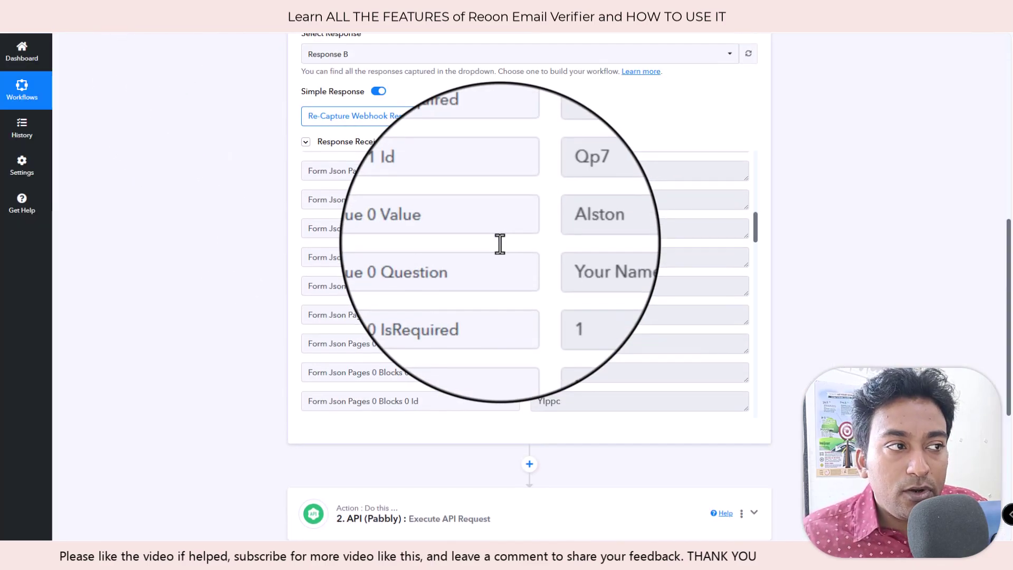
scroll(496, 243, down, 4)
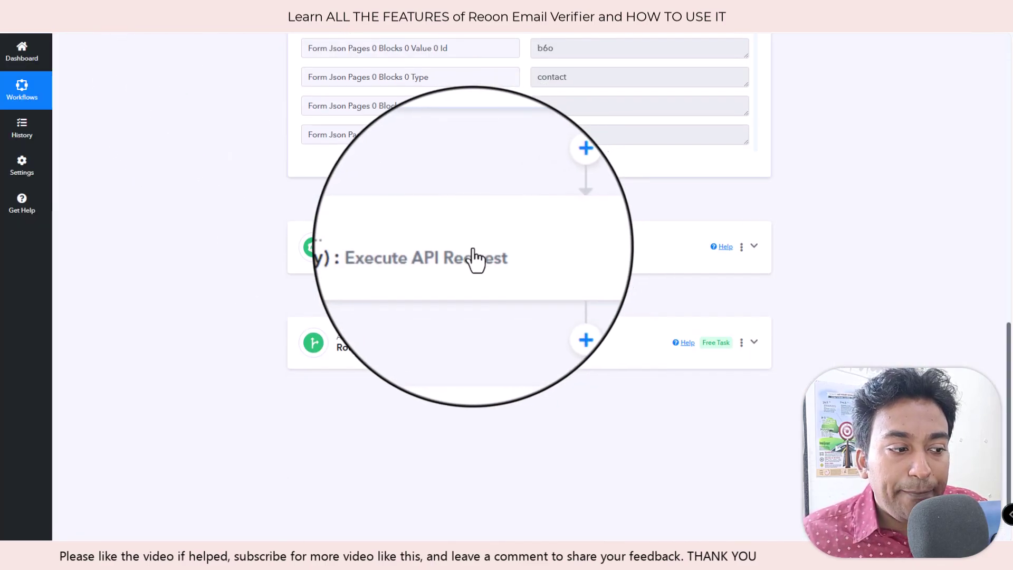
click(427, 258)
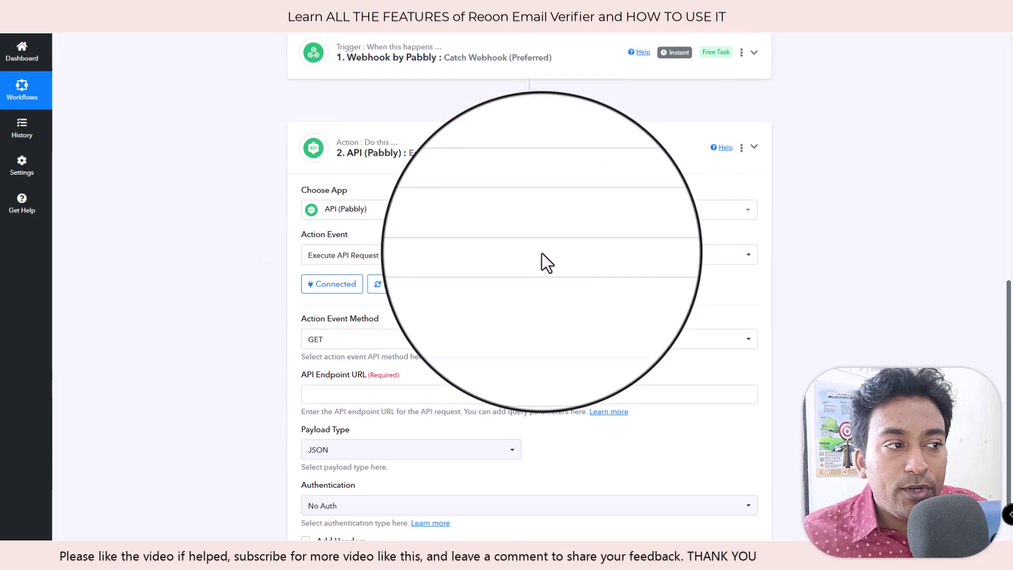
Step: Examine the email and mode parameters of Reoon's quick-mode request URL in the docs
scroll(347, 174, down, 1)
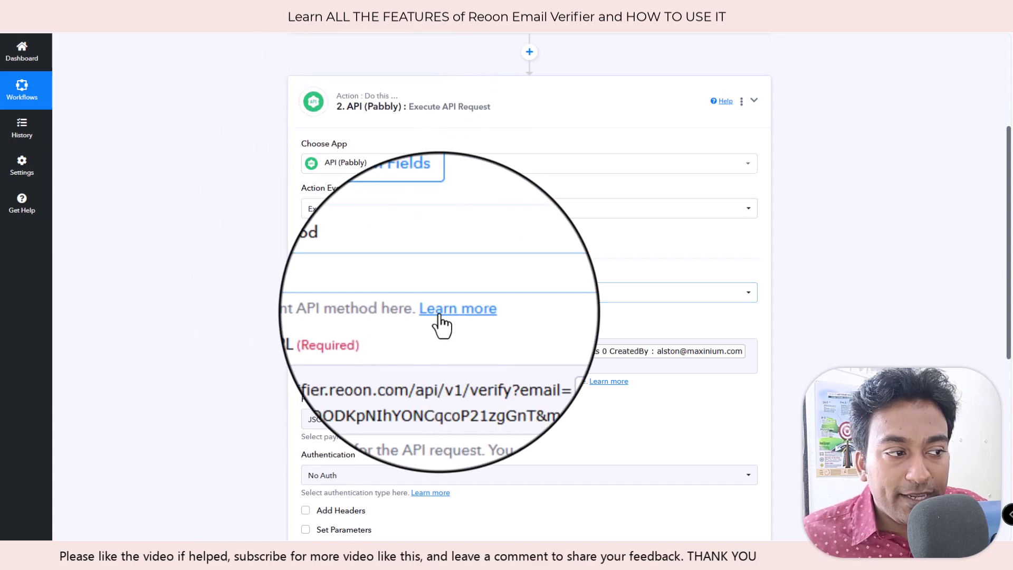
scroll(475, 327, down, 3)
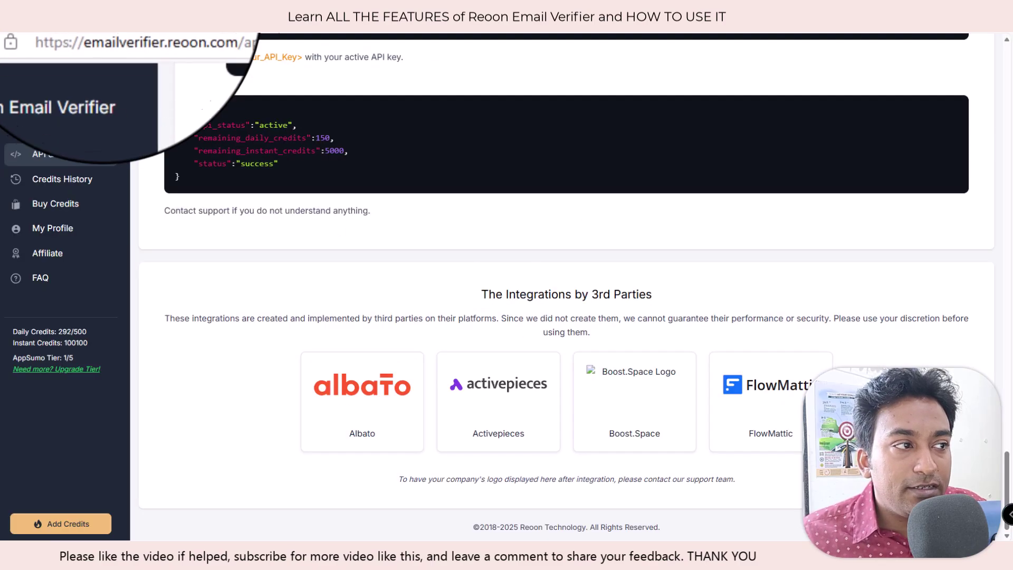
scroll(523, 251, up, 15)
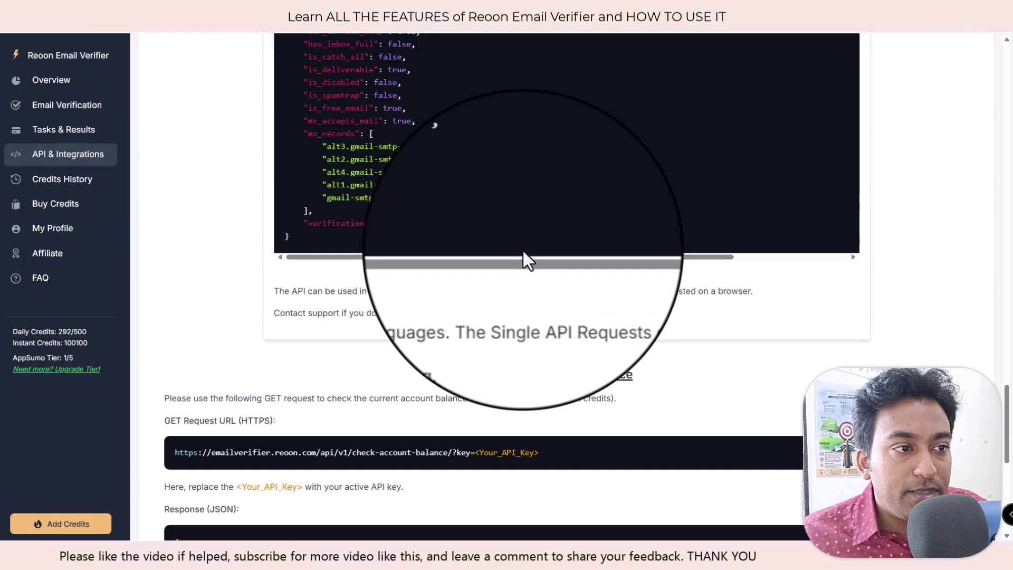
scroll(524, 251, up, 6)
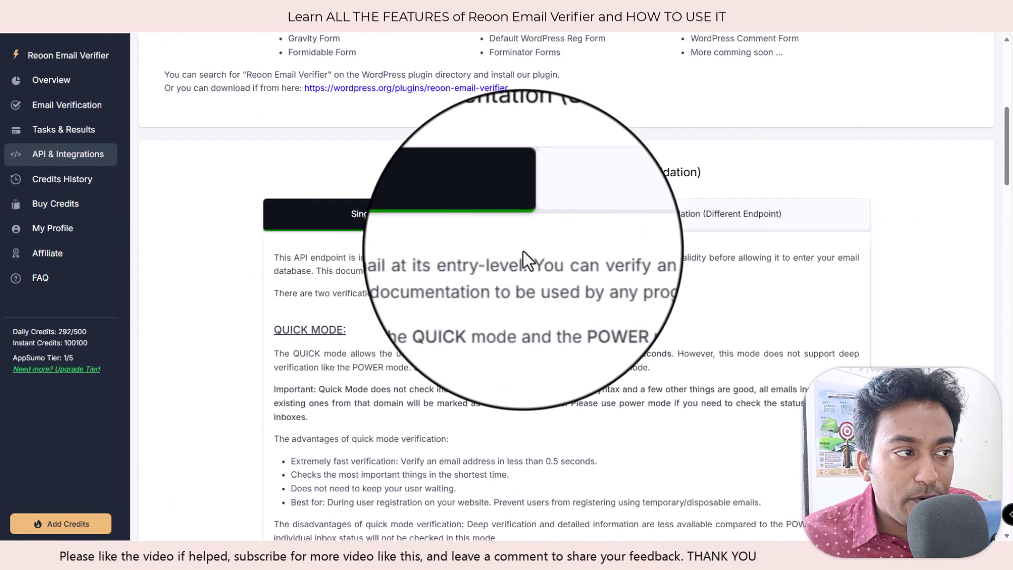
scroll(528, 259, down, 9)
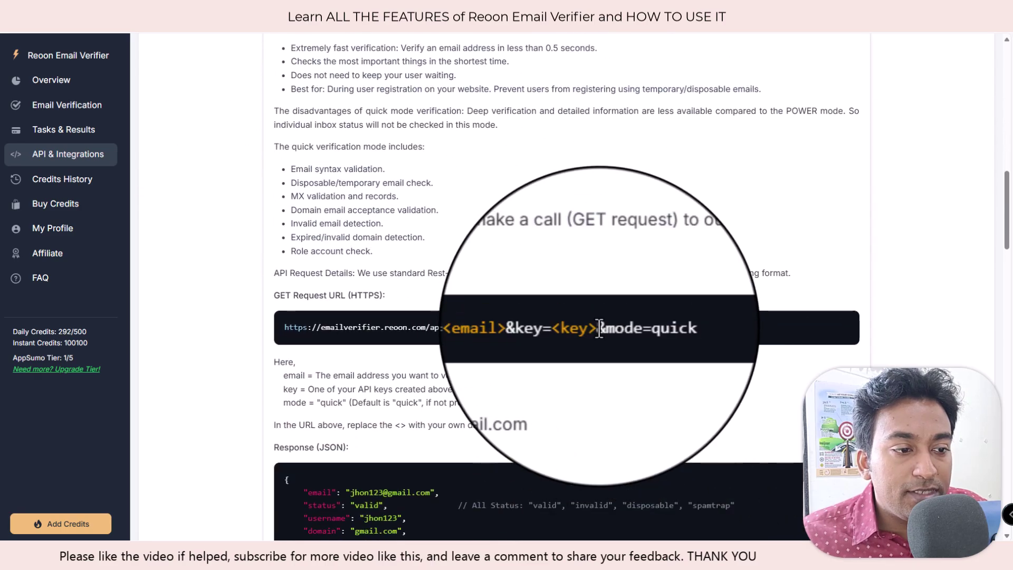
scroll(600, 327, down, 10)
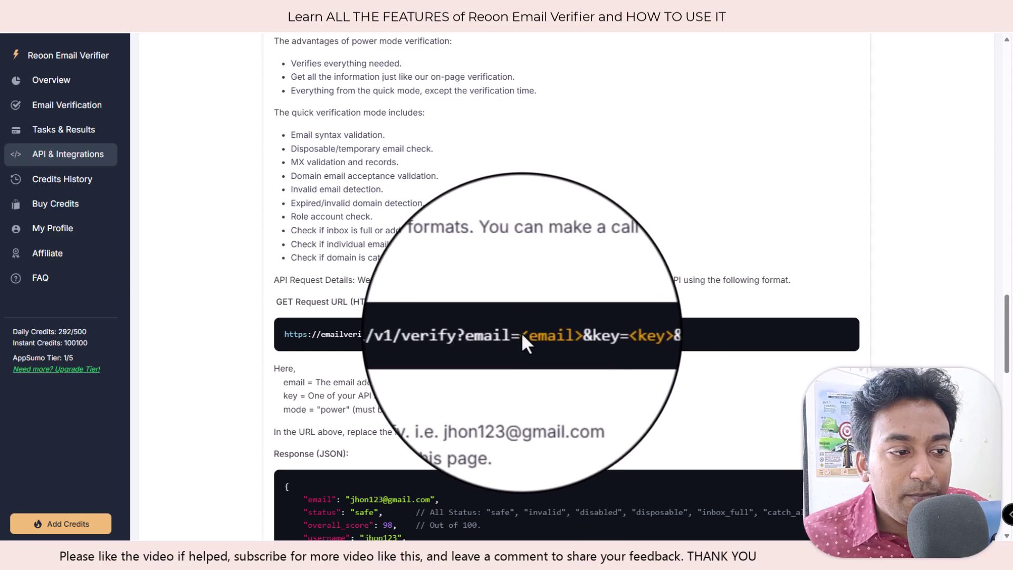
double_click(549, 334)
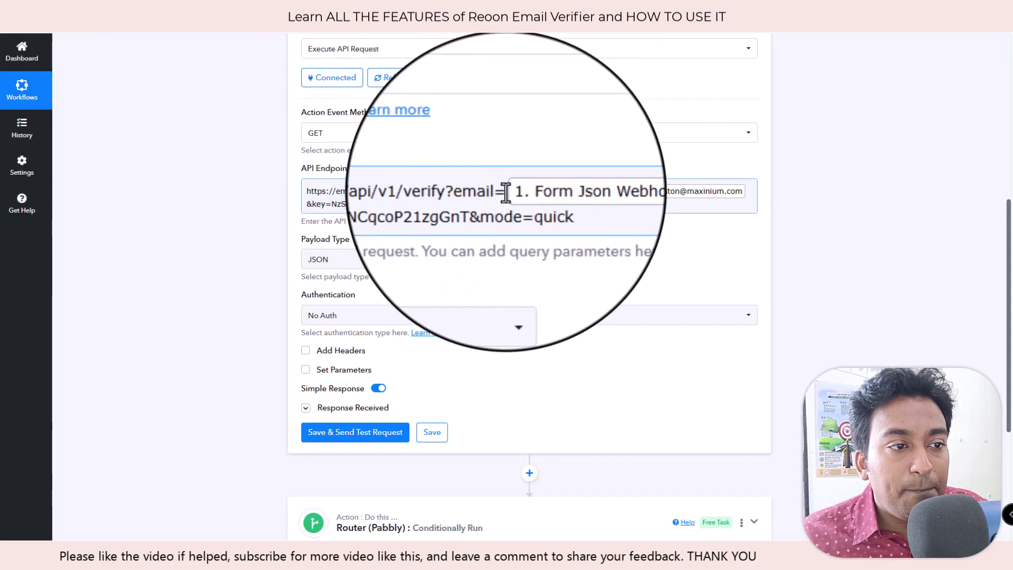
click(505, 192)
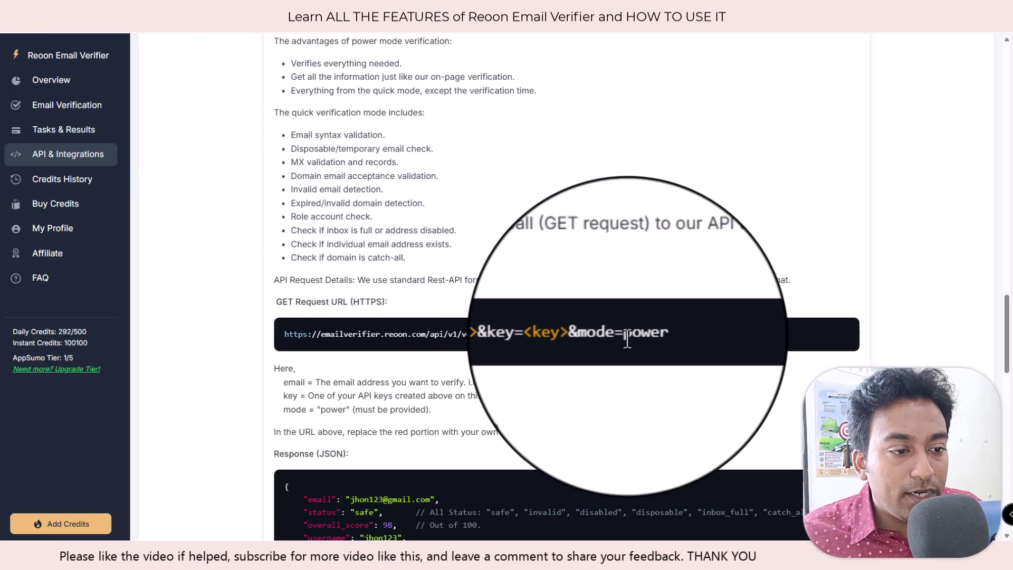
double_click(626, 334)
scroll(621, 301, up, 10)
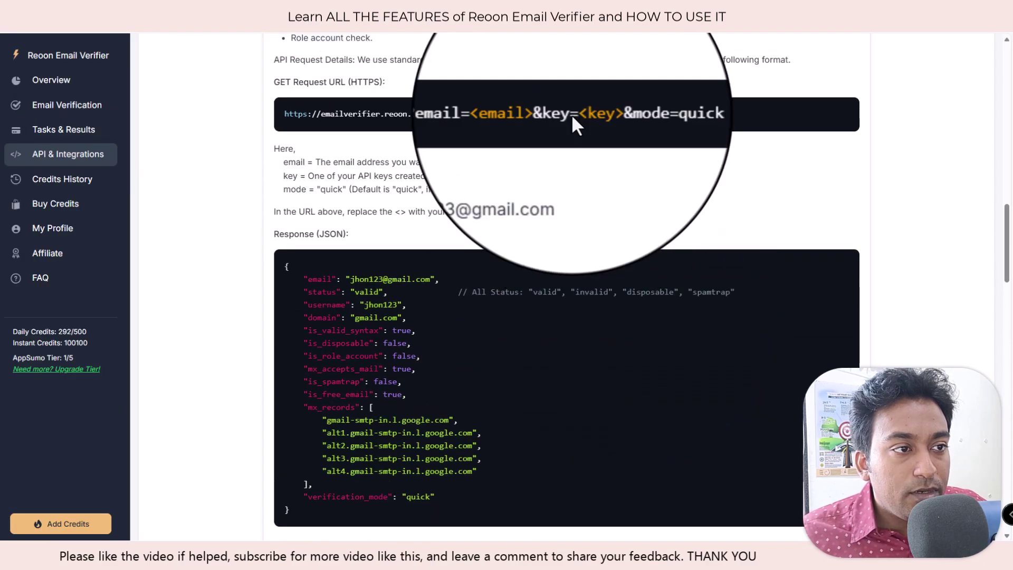
Step: Paste the quick-mode verify URL into API Endpoint URL and map the email to the webhook's CreatedBy field
triple_click(573, 117)
key(ctrl+c)
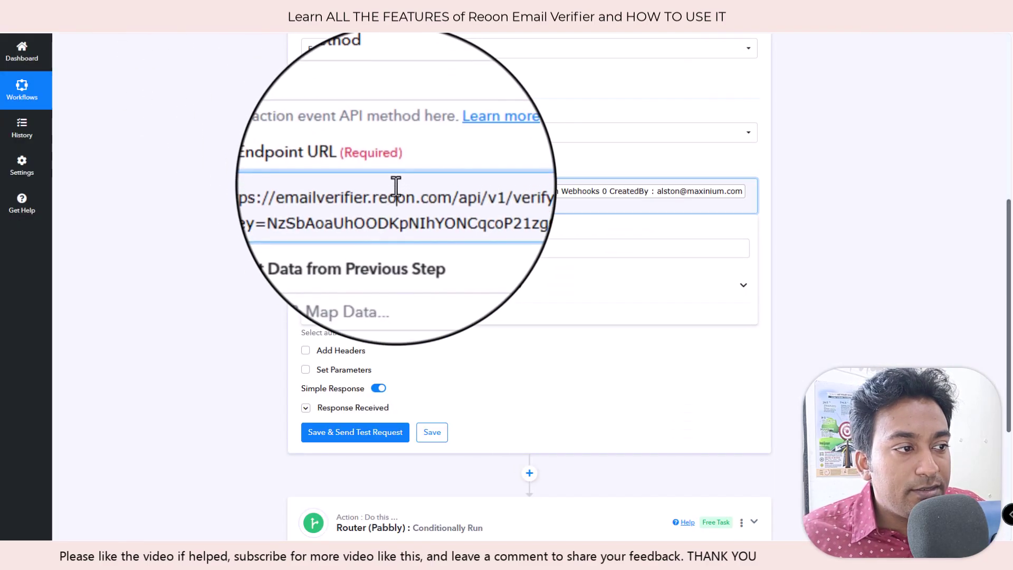
key(ctrl+a)
key(BackSpace)
key(ctrl+v)
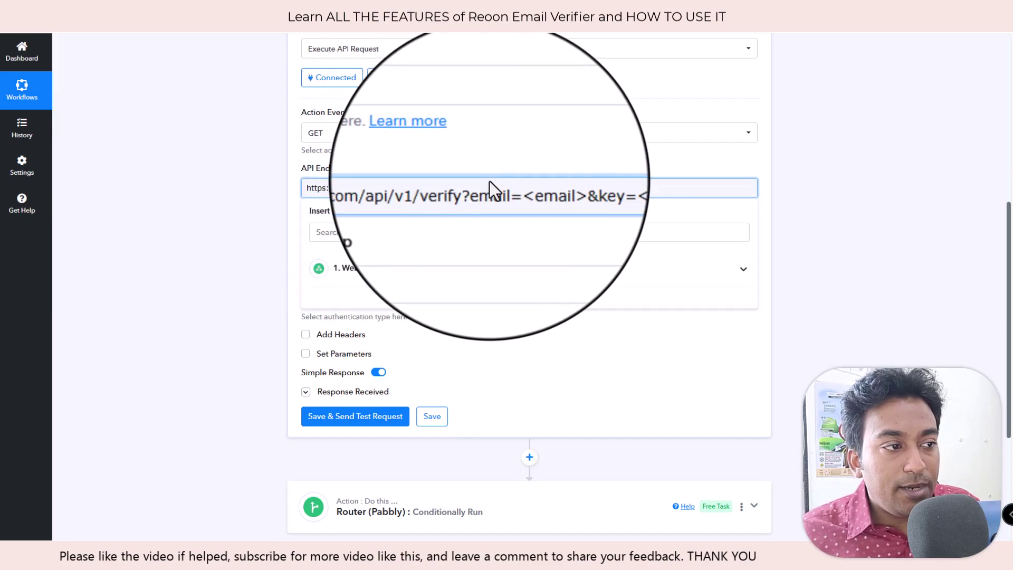
drag(507, 187, 535, 189)
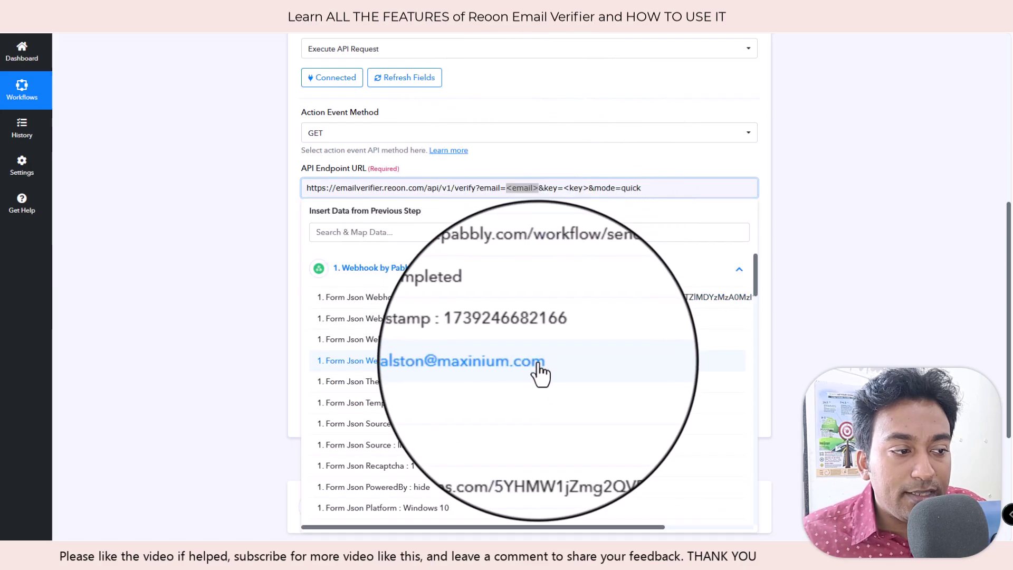
click(540, 369)
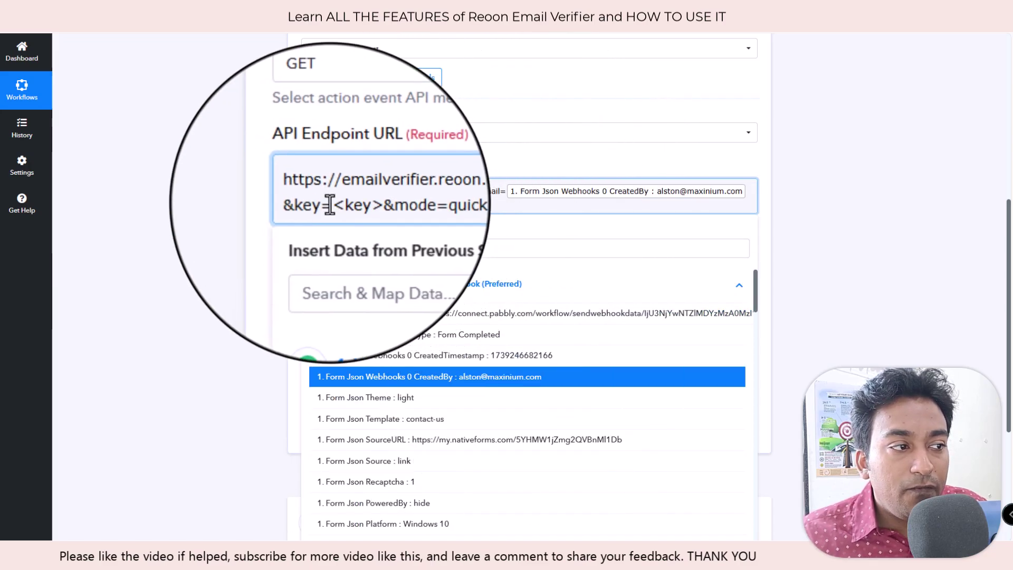
Step: Create a Reoon API key named test2 and paste it over the key placeholder in Pabbly's URL
drag(330, 205, 356, 205)
click(121, 8)
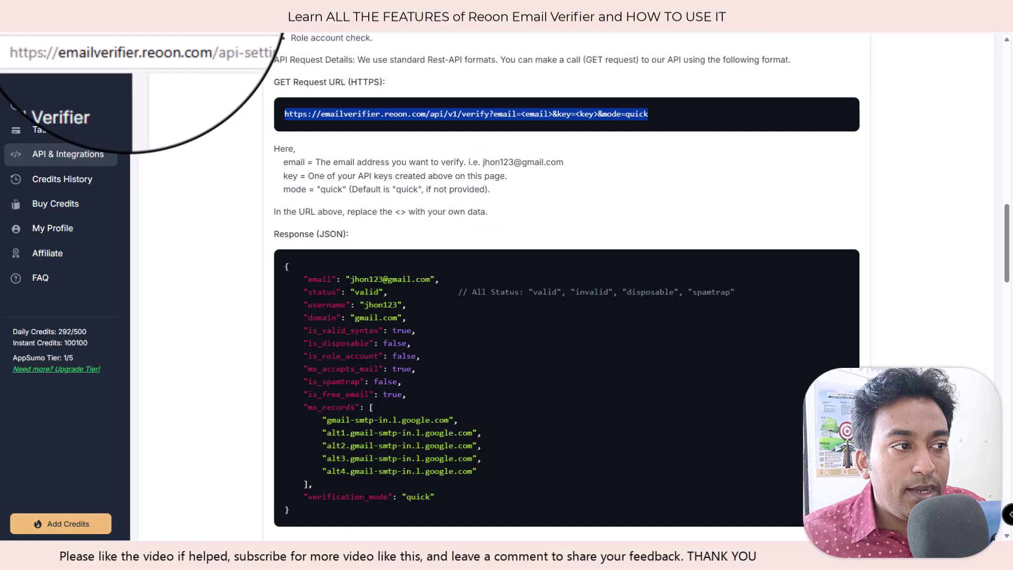
scroll(641, 132, up, 20)
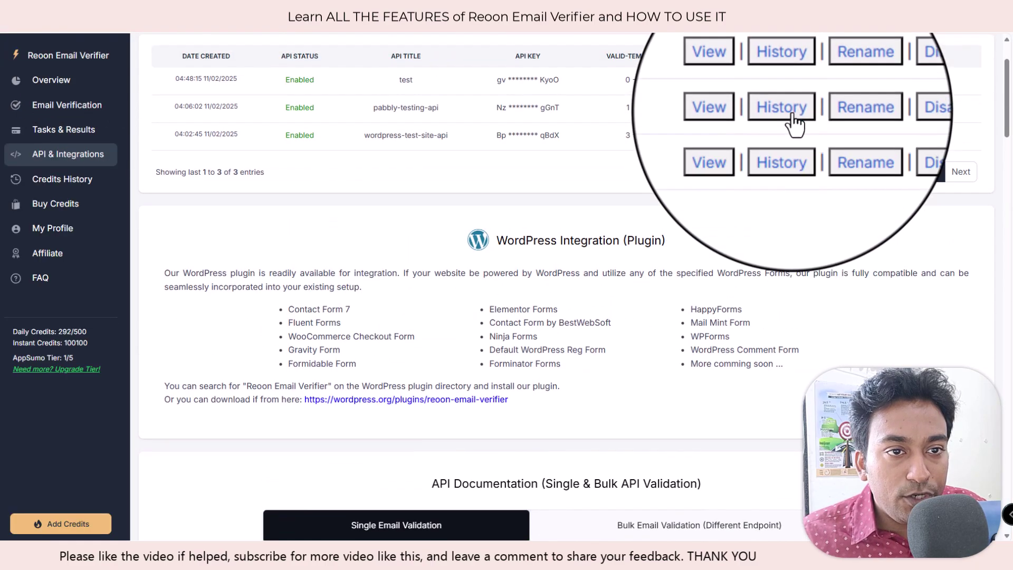
scroll(793, 137, up, 2)
click(949, 100)
text(test)
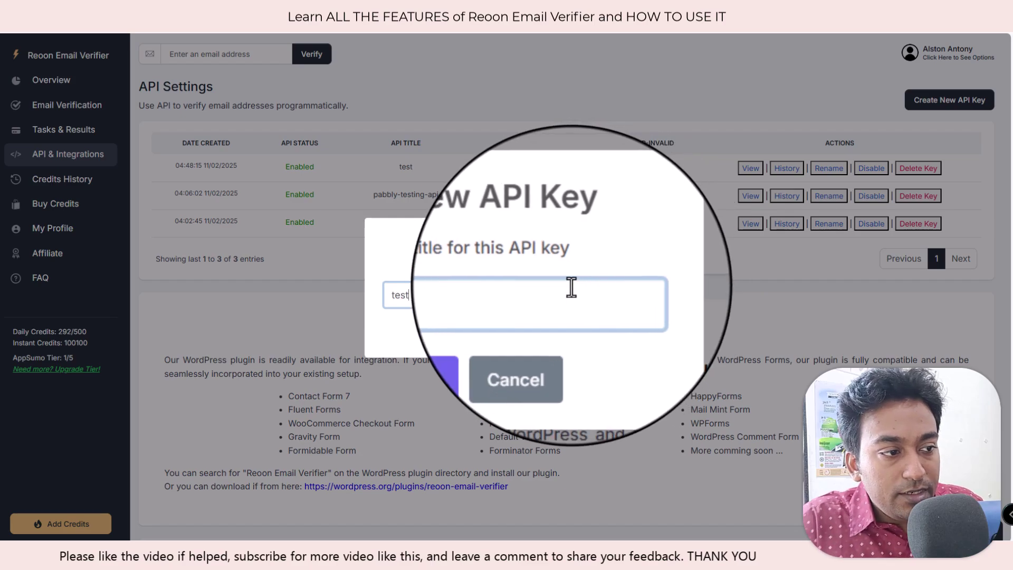
click(511, 344)
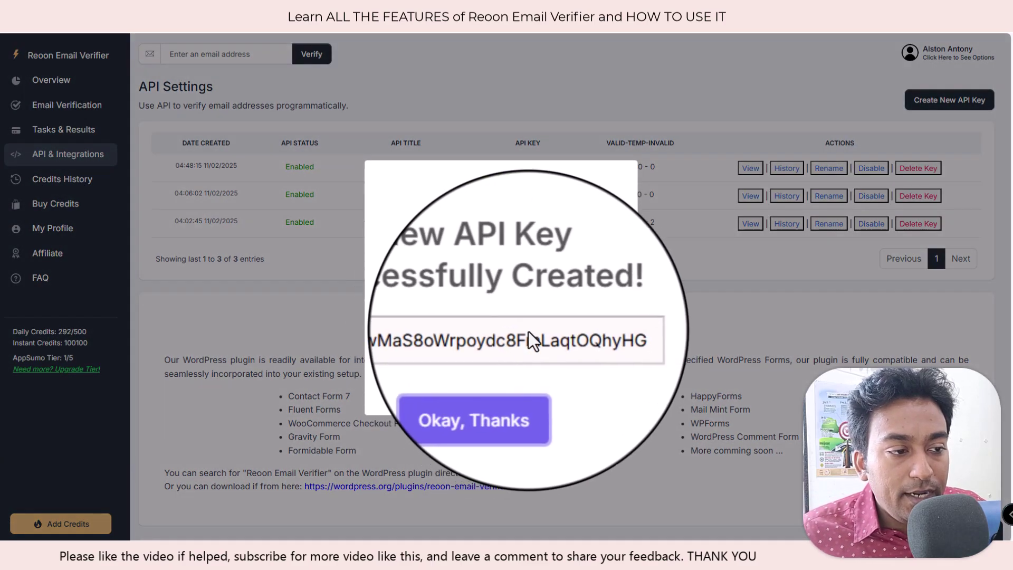
double_click(517, 335)
key(ctrl+c)
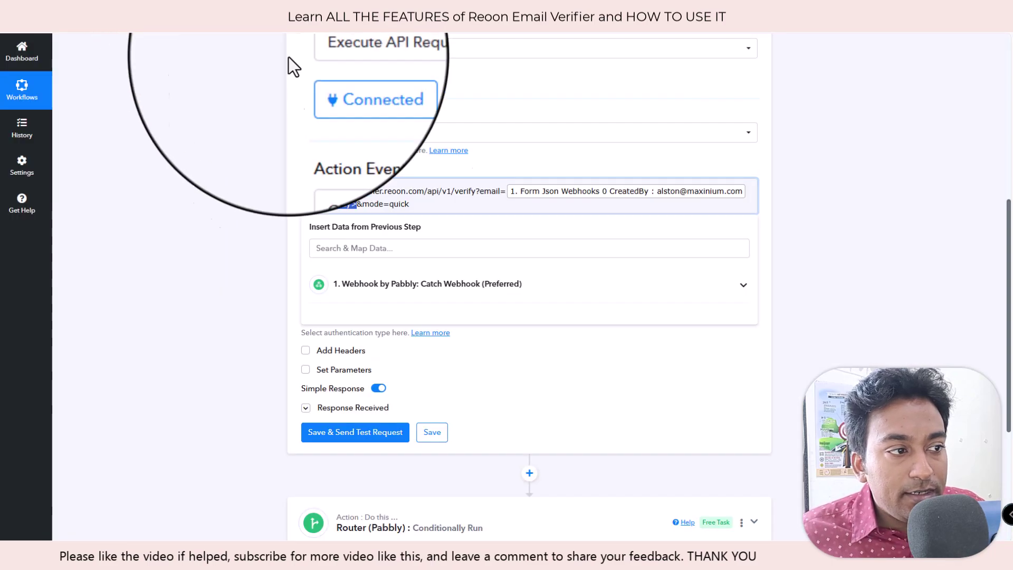
double_click(346, 212)
key(ctrl+v)
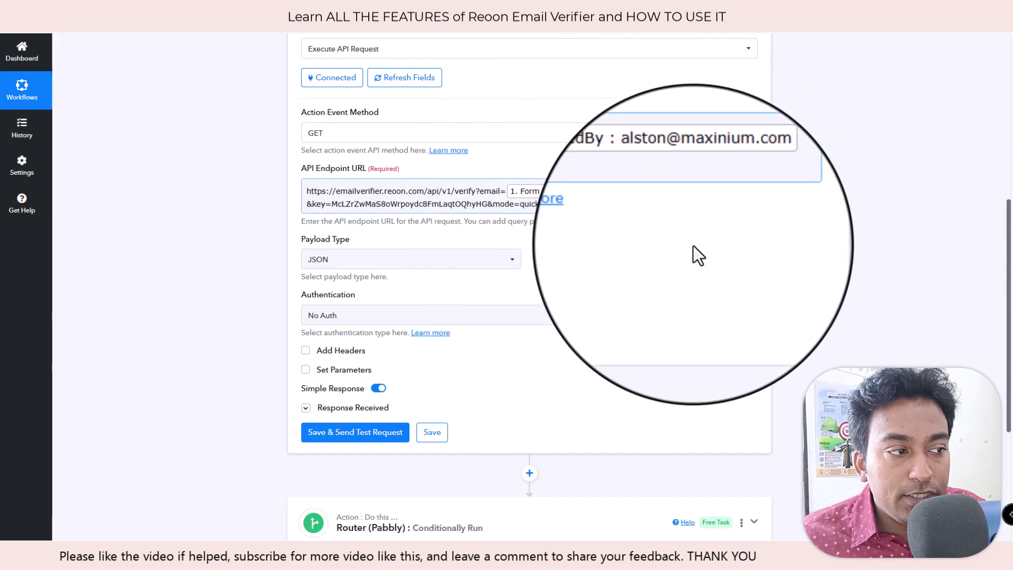
Step: Send Pabbly's test request to Reoon, then dismiss the new-key notice to see four API keys
scroll(467, 397, down, 2)
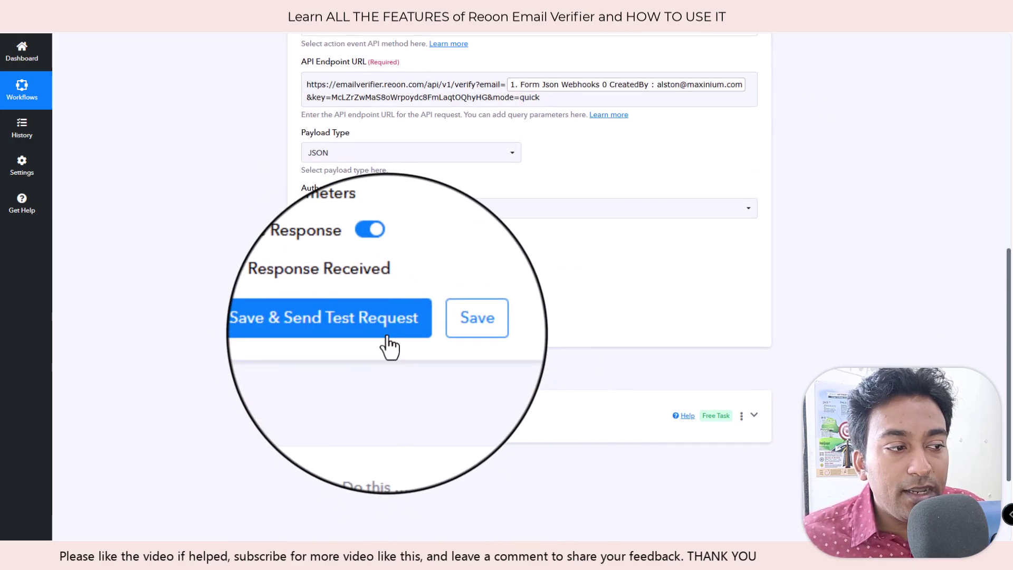
click(379, 333)
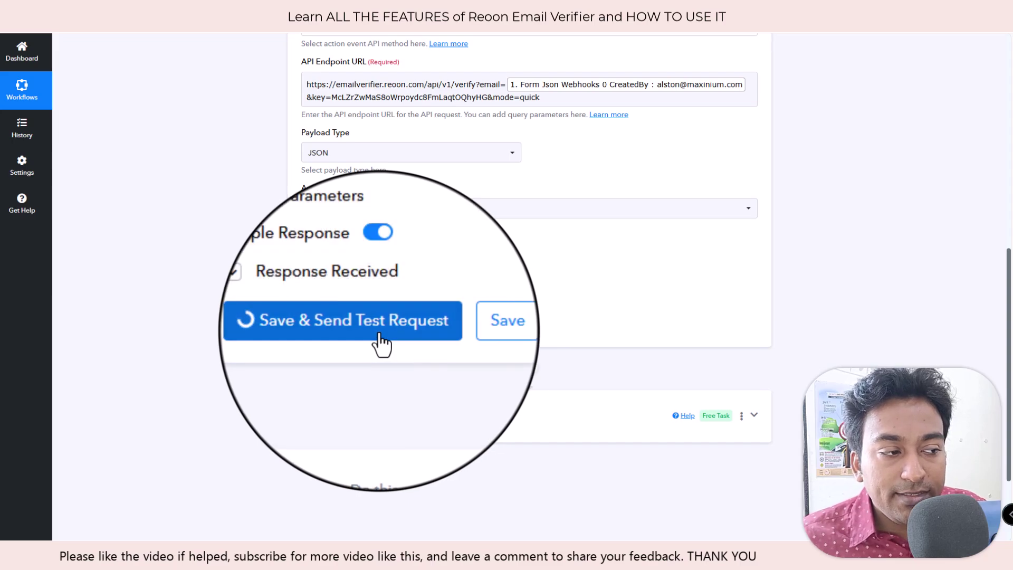
scroll(537, 304, down, 1)
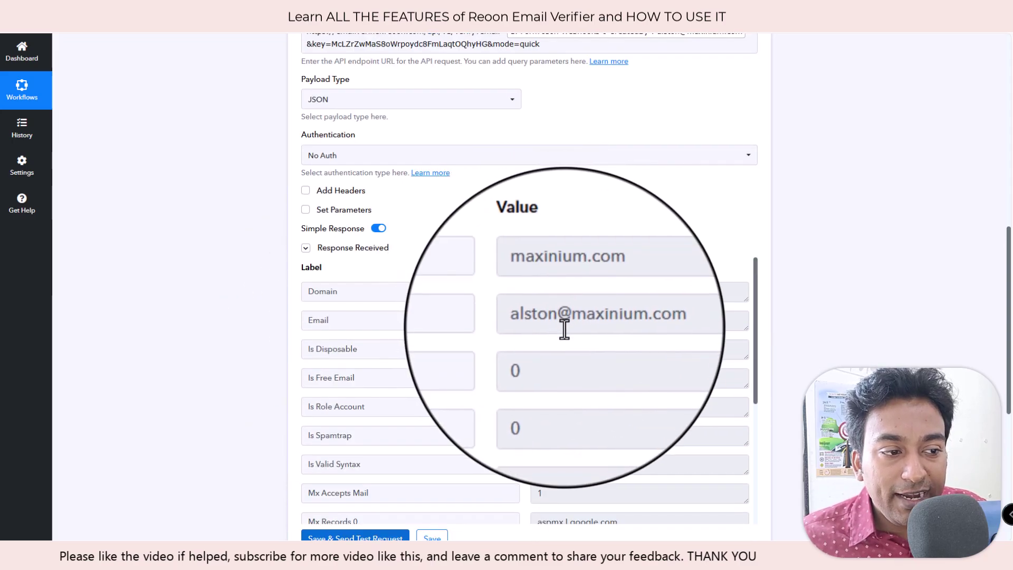
scroll(622, 248, down, 2)
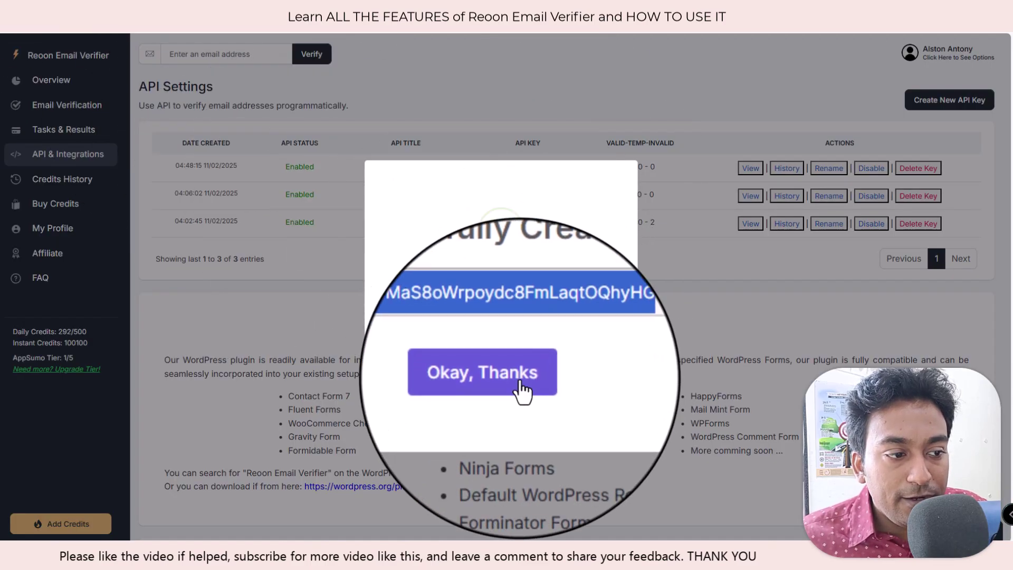
click(521, 382)
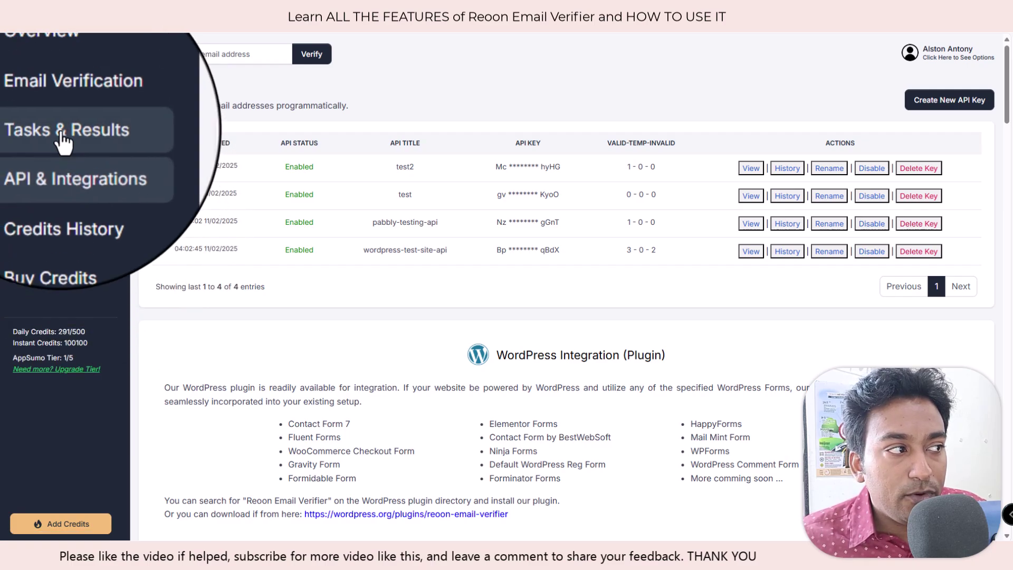
Step: Browse pages 2 and 1 of the API & Single Verification Results, then reload the list
click(61, 134)
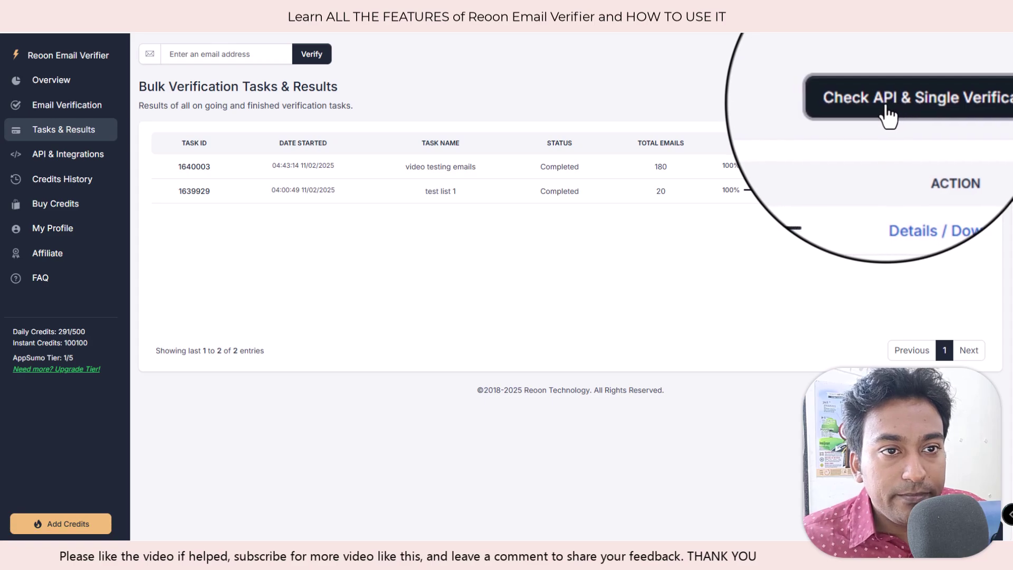
click(879, 106)
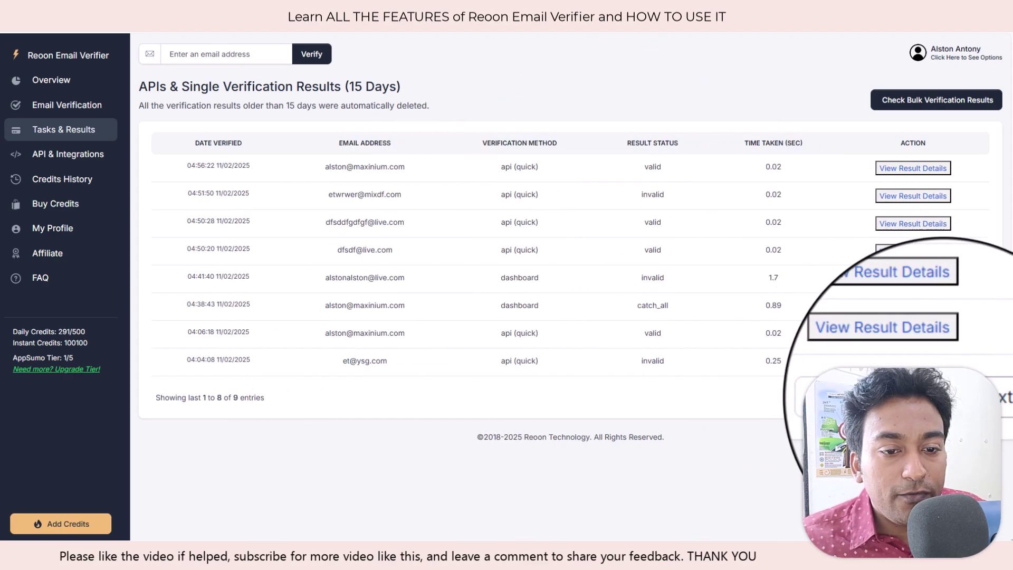
click(944, 396)
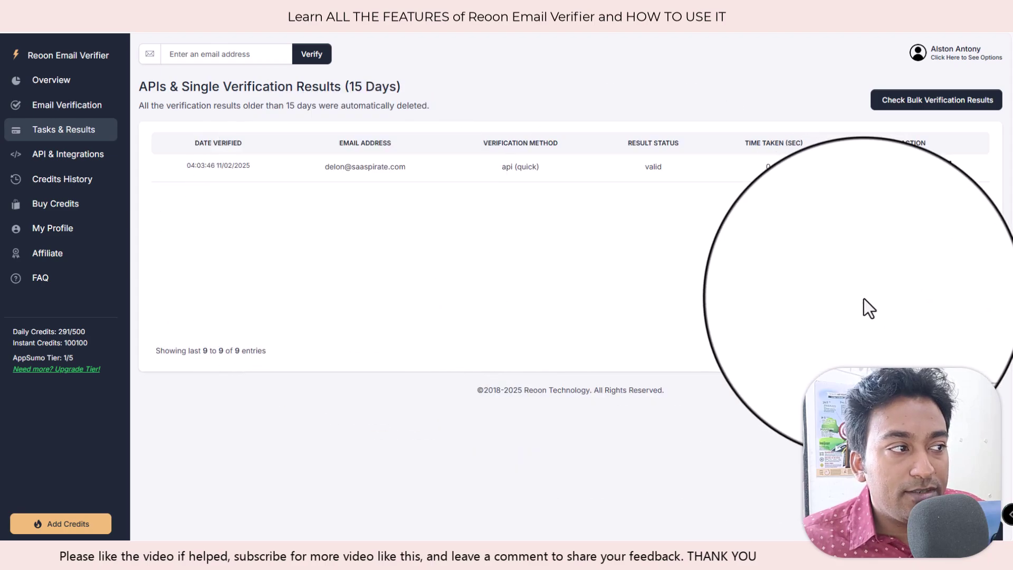
click(929, 352)
right_click(647, 122)
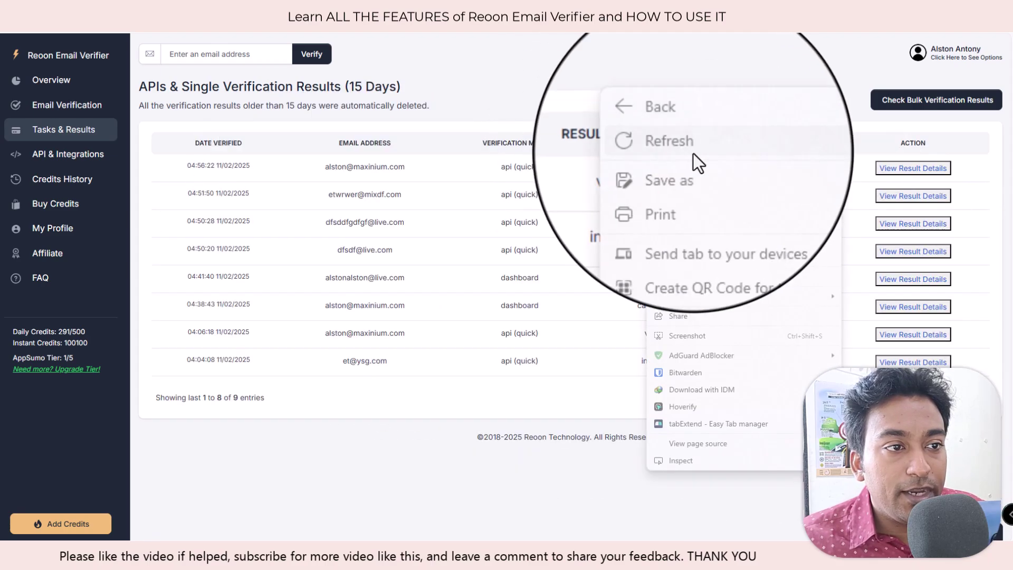
click(693, 153)
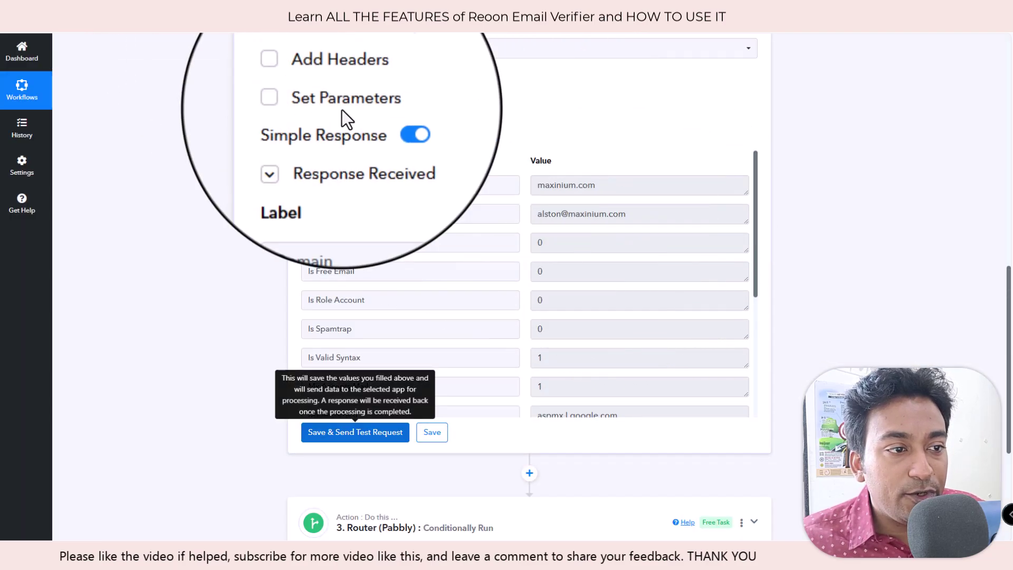
scroll(341, 135, up, 1)
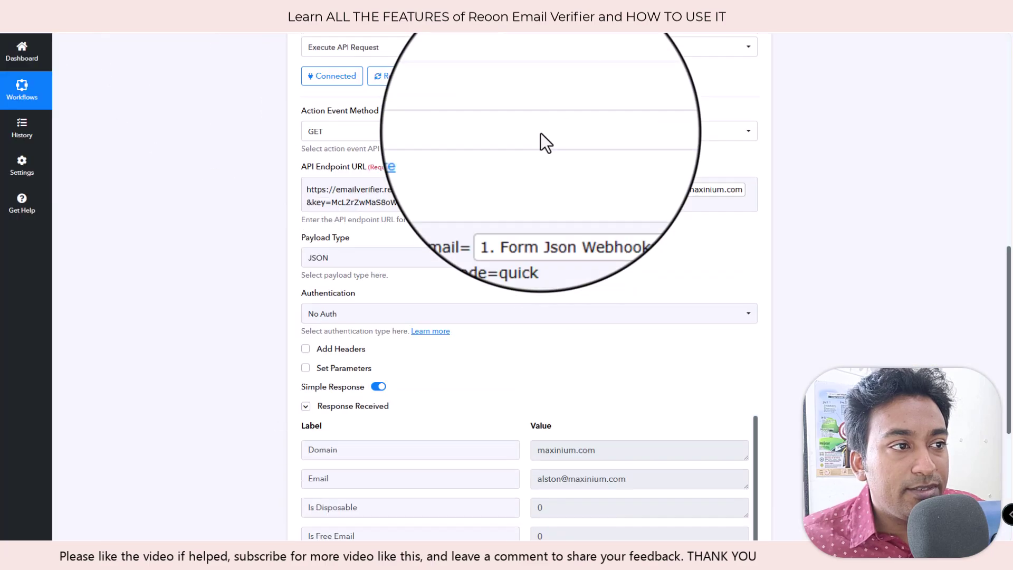
scroll(541, 138, up, 5)
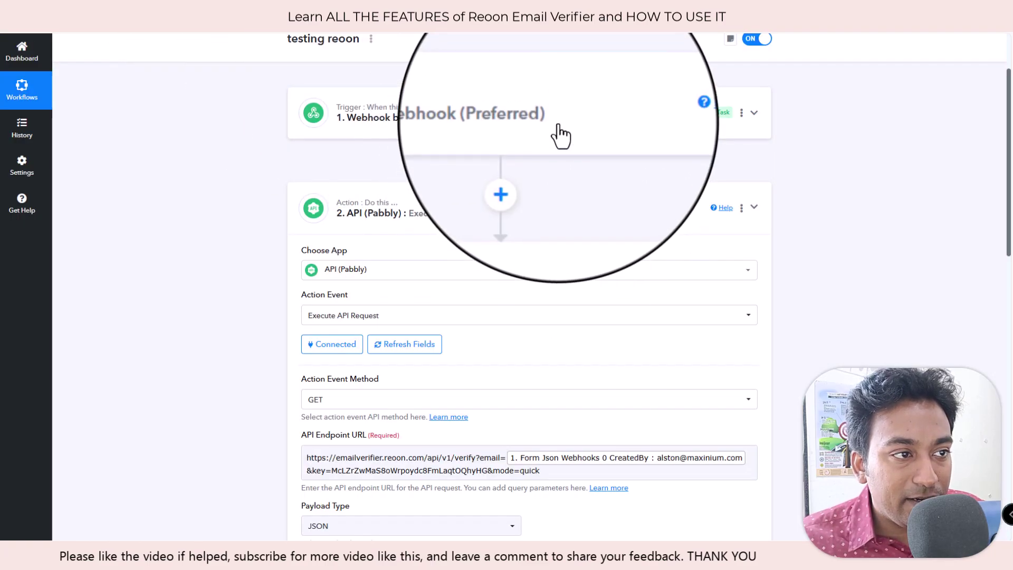
Step: Expand the Webhook trigger step and review its captured form fields
click(559, 129)
scroll(587, 246, down, 10)
scroll(657, 180, down, 8)
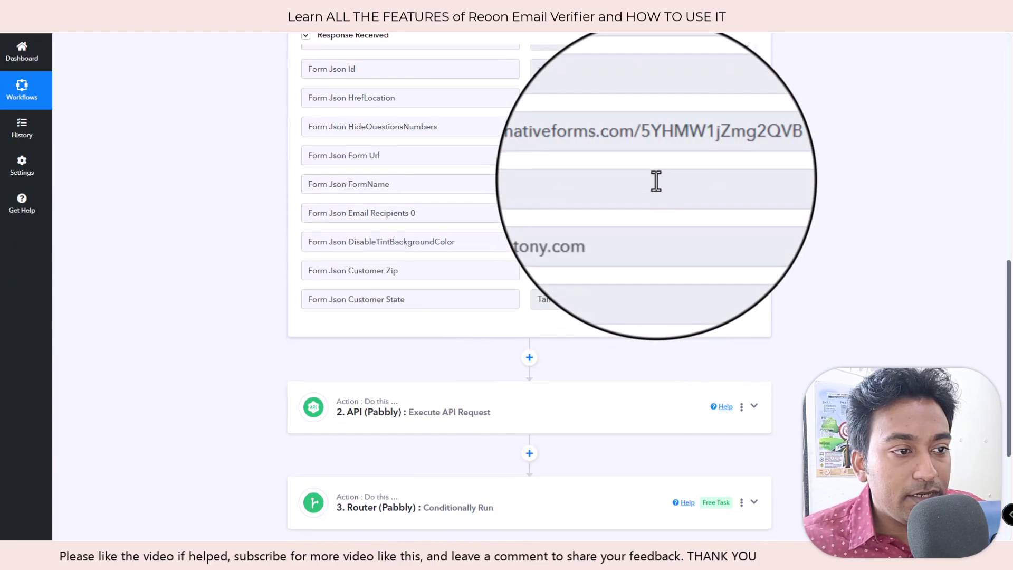
scroll(623, 164, down, 3)
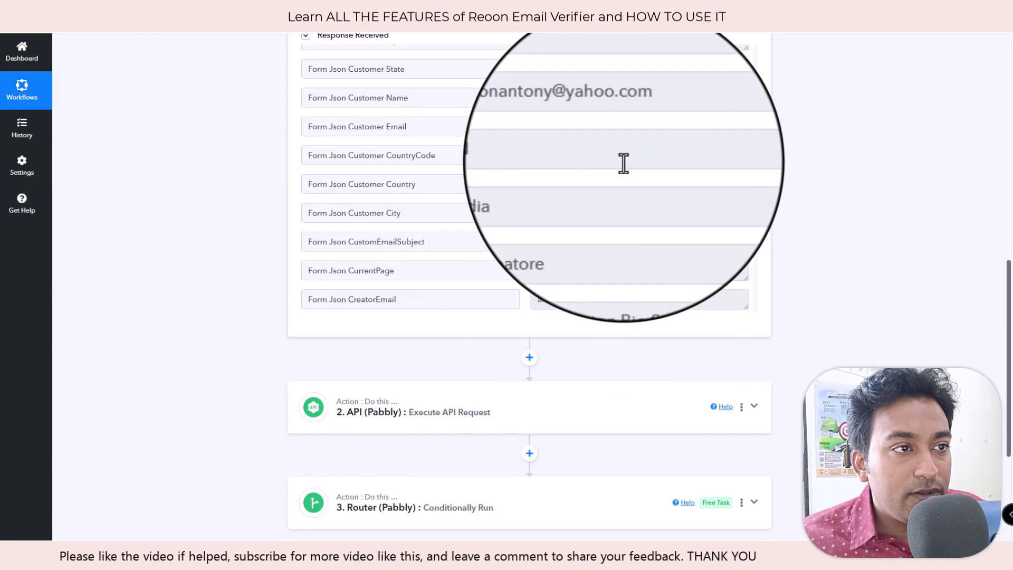
scroll(623, 382, down, 4)
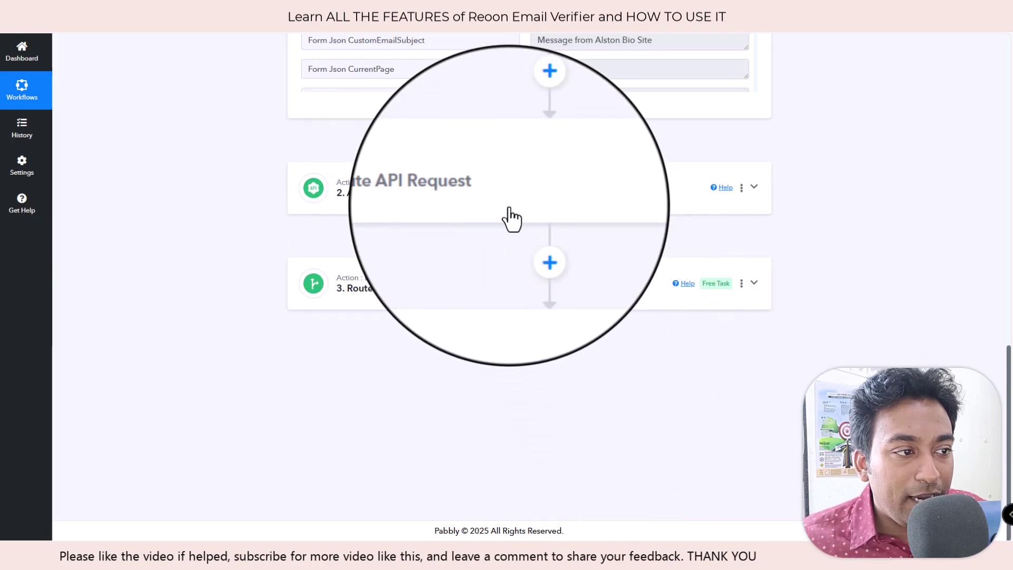
Step: Expand the 2. API (Pabbly) Execute API Request step to view its request settings
click(518, 214)
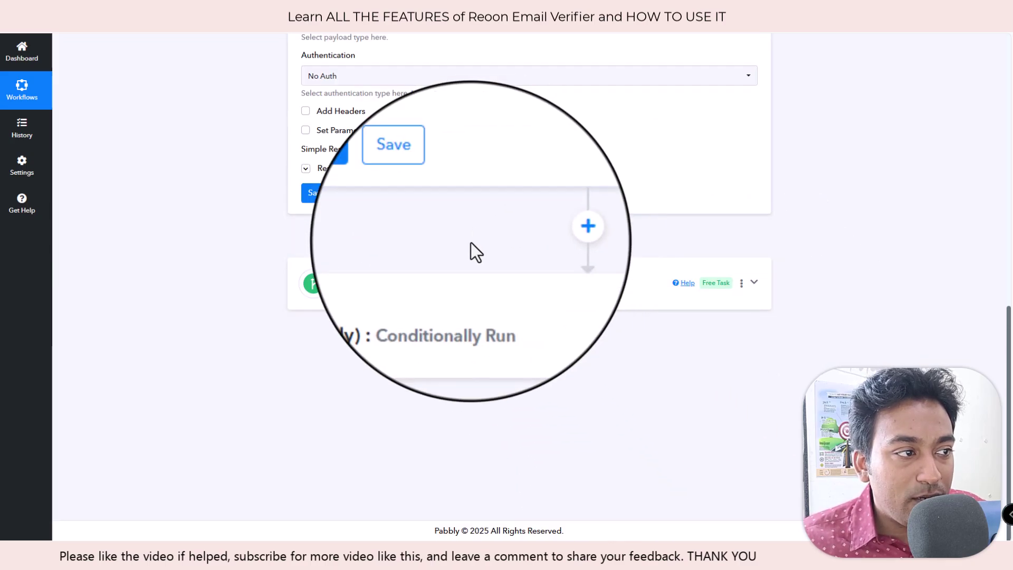
scroll(471, 242, up, 10)
scroll(483, 292, down, 4)
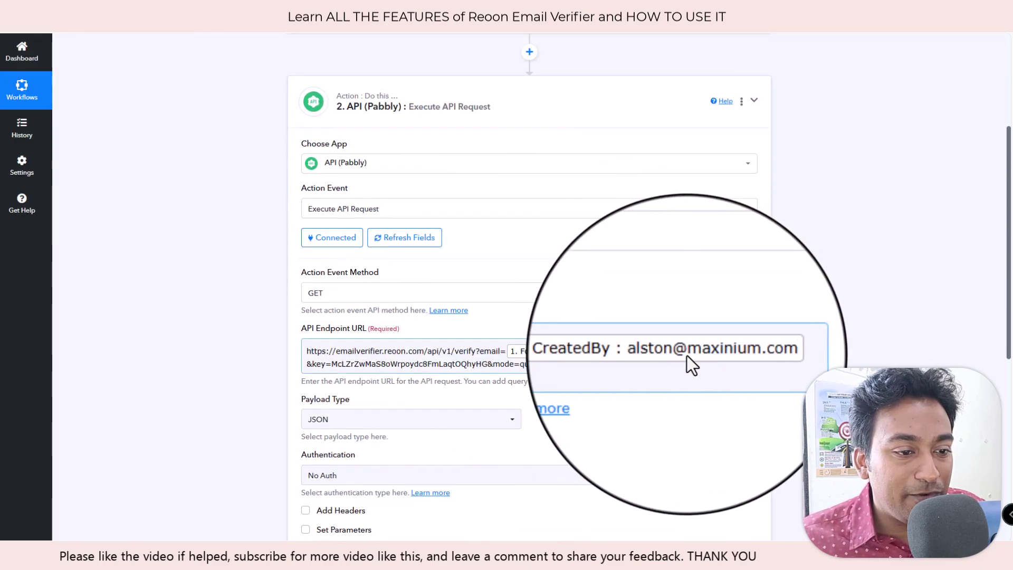
Step: Replace the endpoint URL's email pill with Form Json Pages 0 Blocks 0 Value 1 Value
click(689, 358)
key(BackSpace)
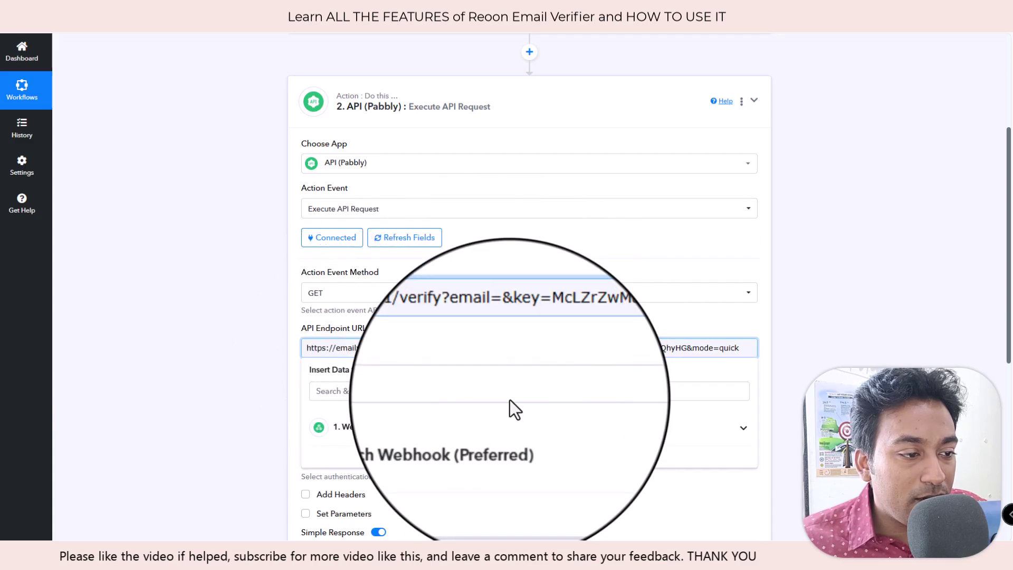
click(537, 426)
scroll(539, 430, down, 3)
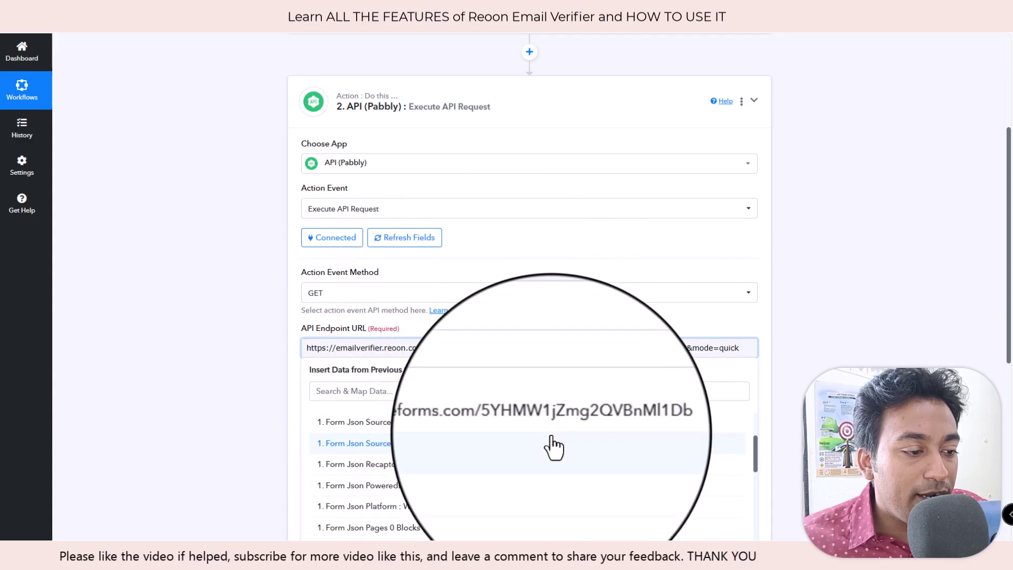
scroll(554, 448, down, 2)
click(549, 441)
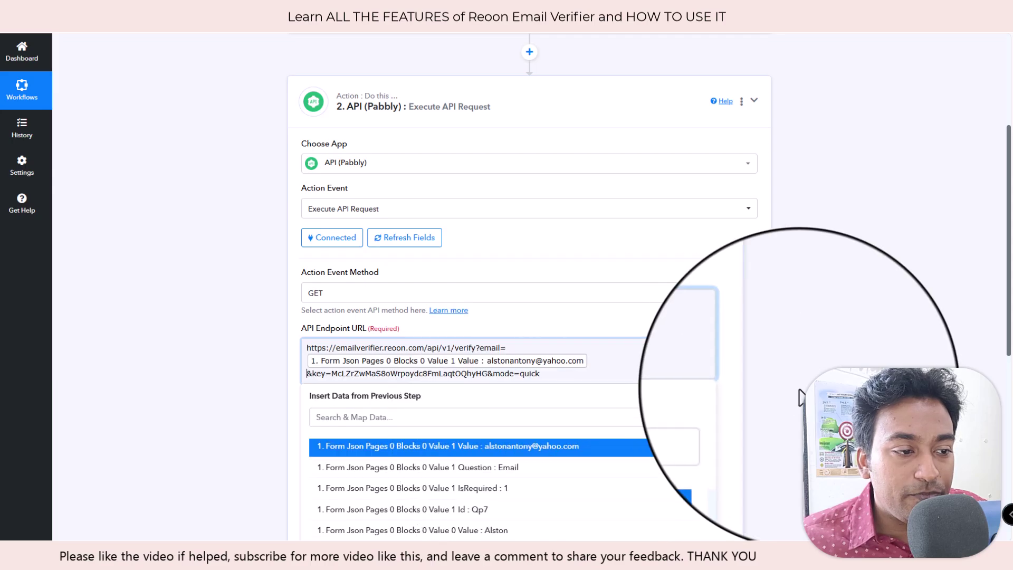
Step: Save and send a test request, then reload Reoon's results to see the new valid check
click(859, 364)
scroll(528, 317, down, 5)
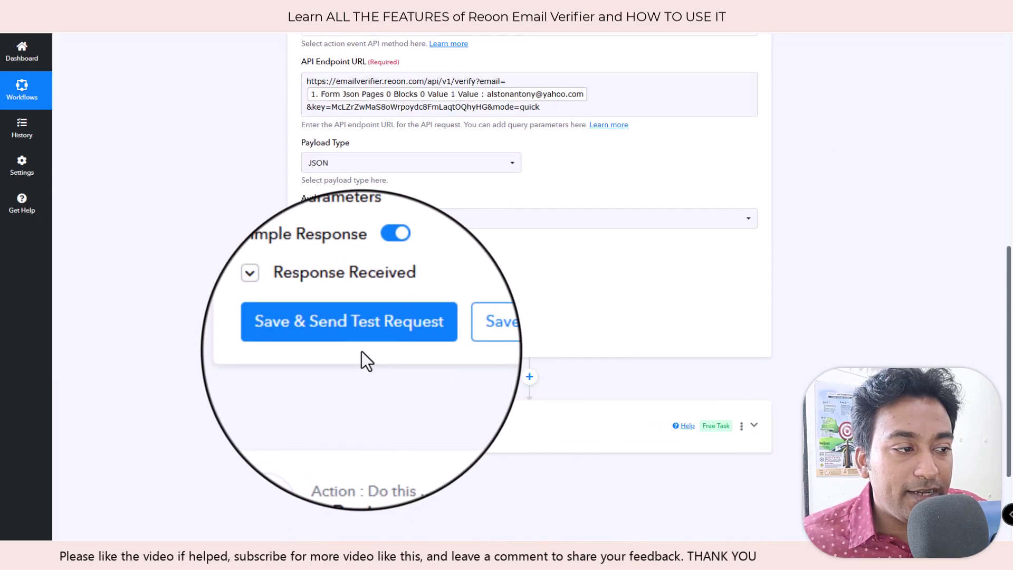
click(343, 336)
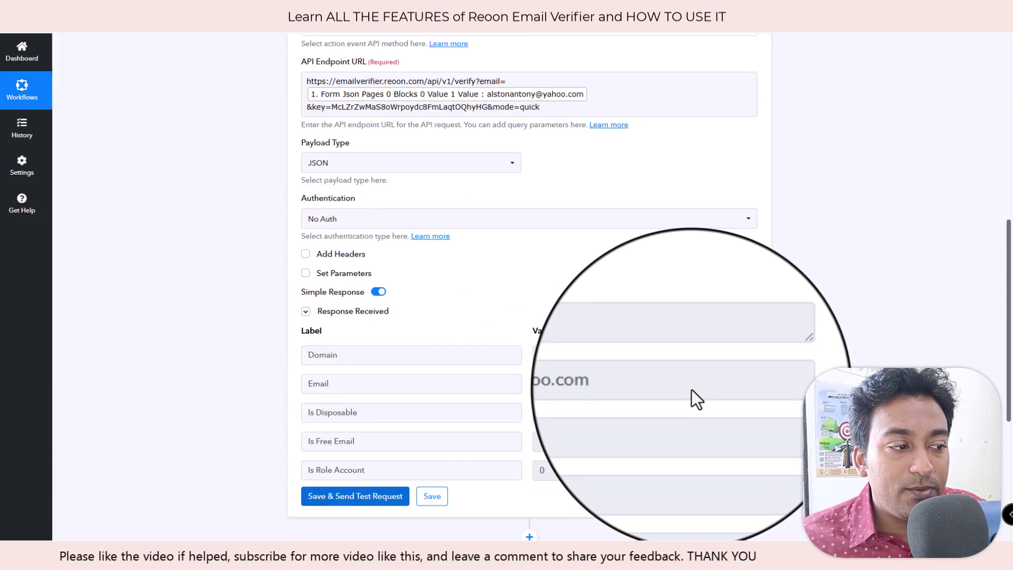
scroll(692, 388, down, 8)
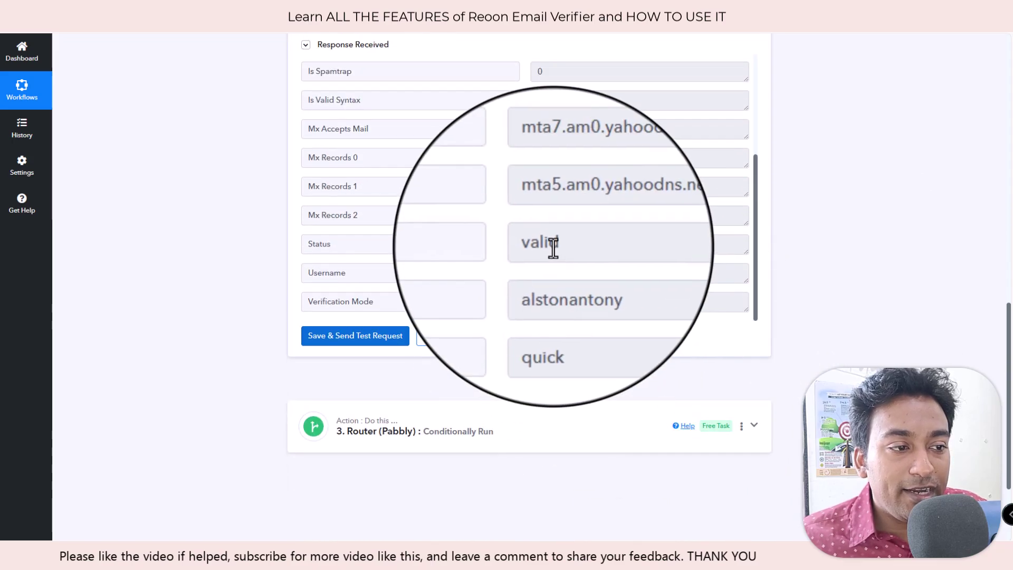
click(188, 35)
key(F5)
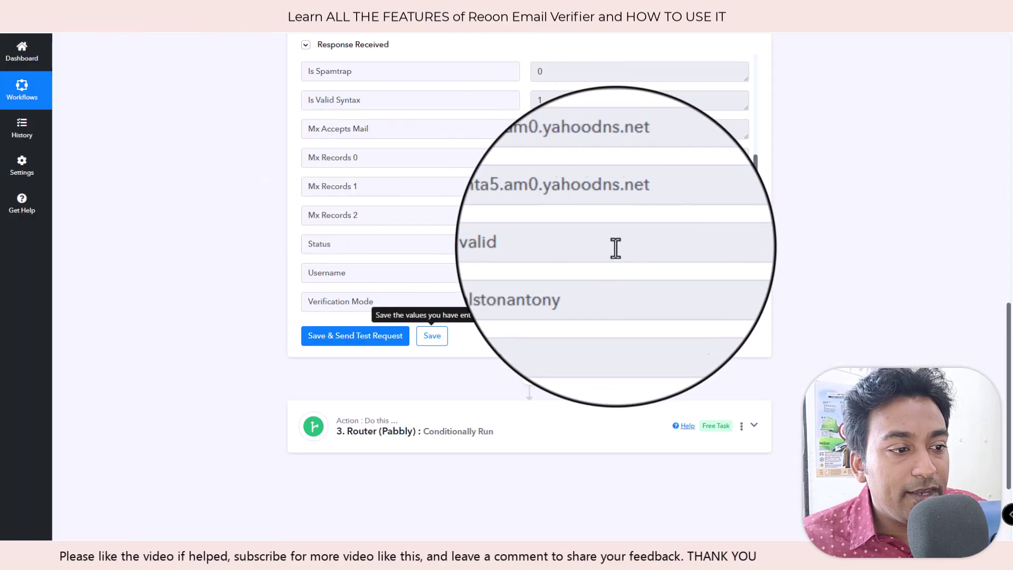
scroll(580, 232, down, 3)
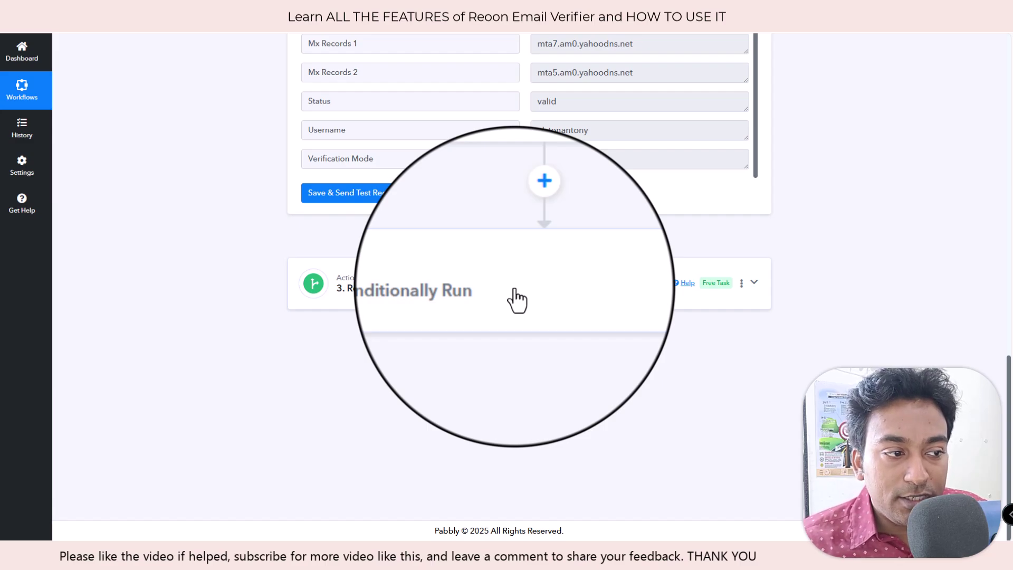
Step: Inspect the Router's Route 1 filter (Status equal to valid), then return to the Reoon results tab
click(496, 293)
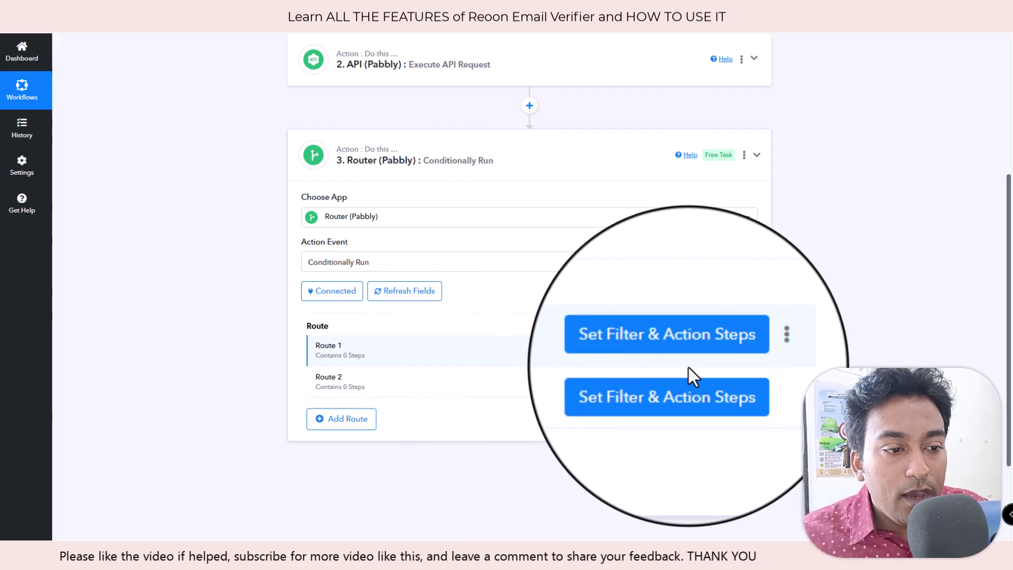
click(686, 350)
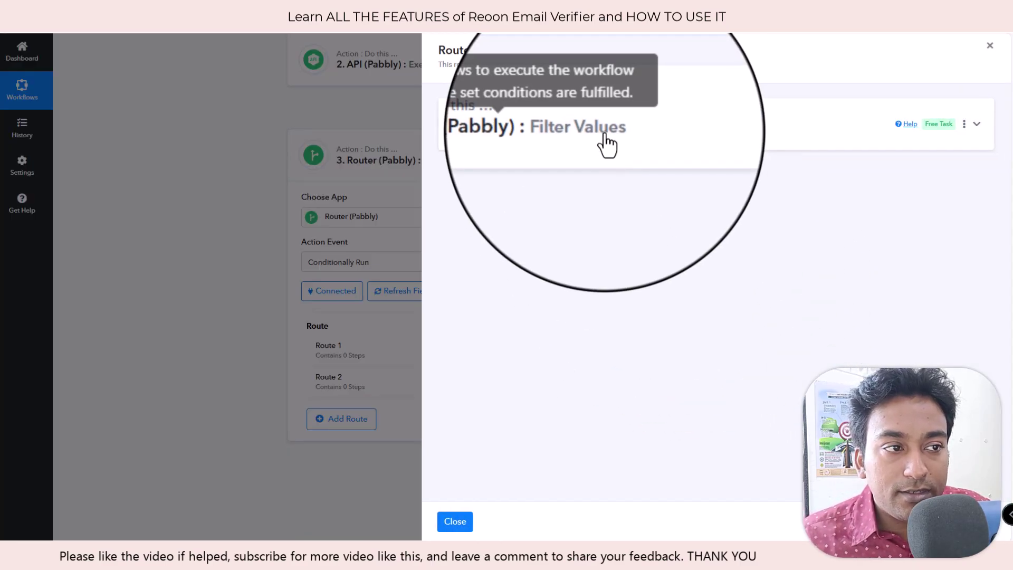
click(601, 130)
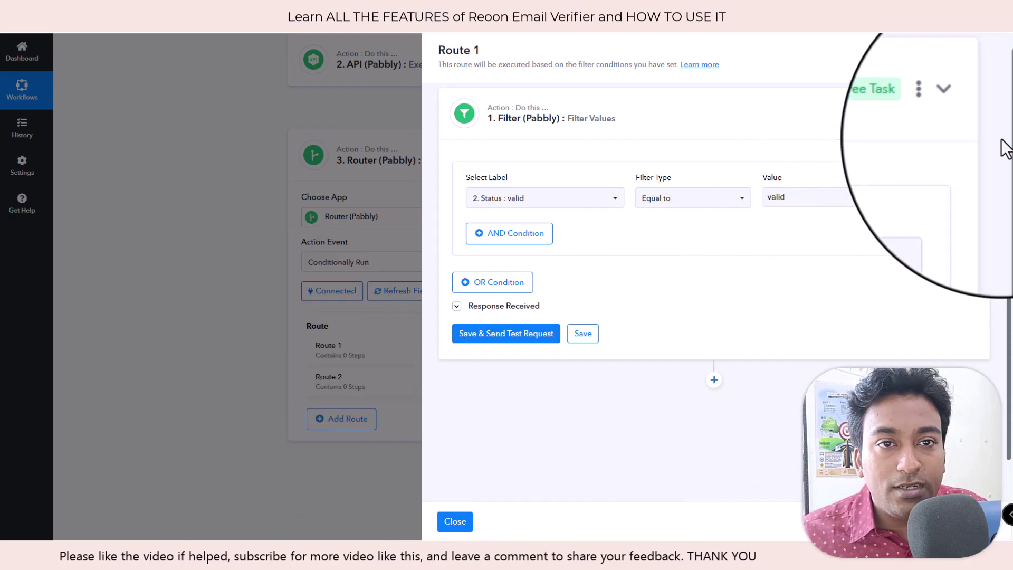
click(991, 42)
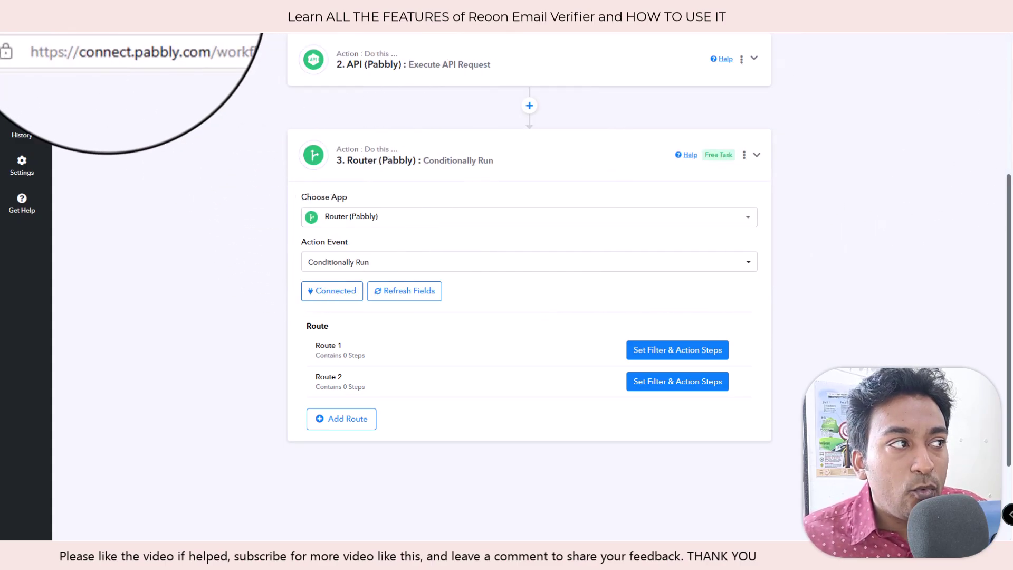
click(132, 13)
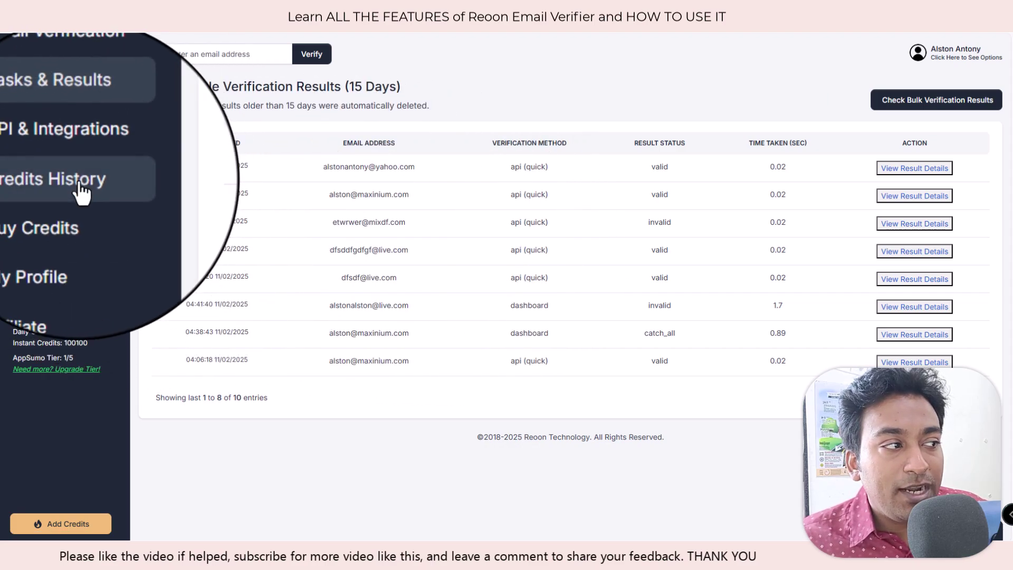
Step: Open Credits History to view the three credit entries, including the AppSumo Tier-1 code grant
click(82, 193)
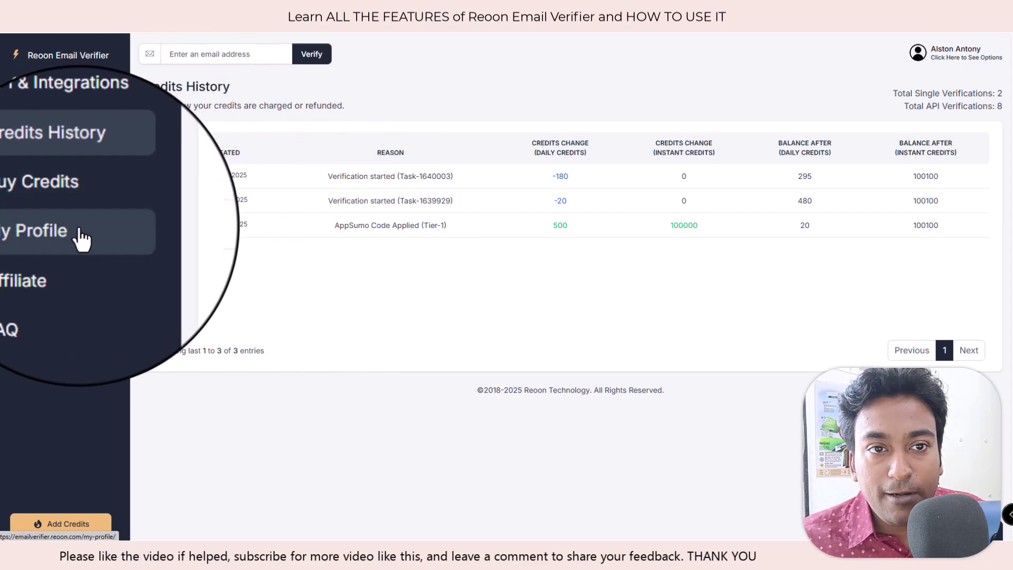
Step: Return to the Overview dashboard showing 290/500 daily credits and 210 lifetime verifications
click(59, 66)
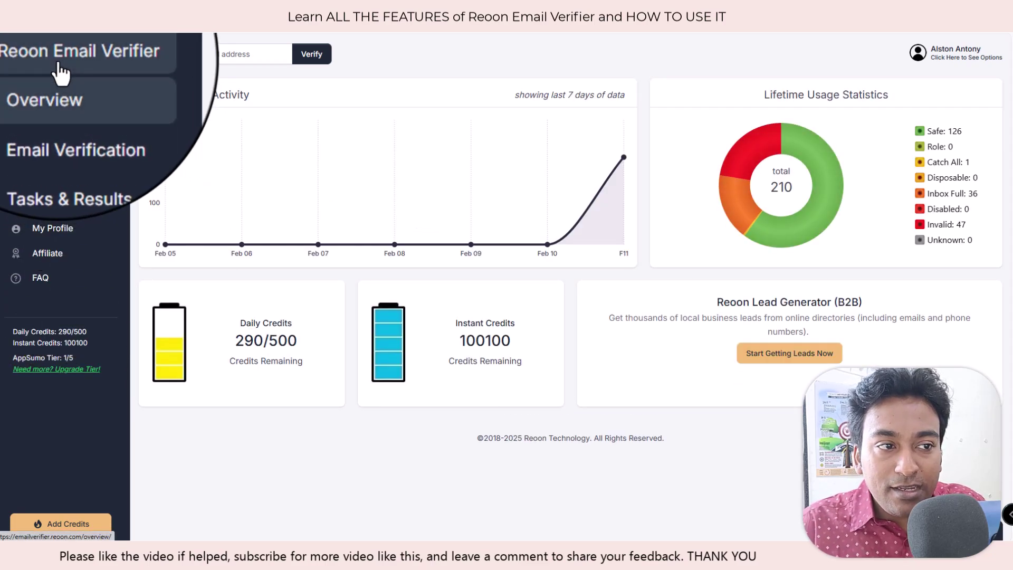